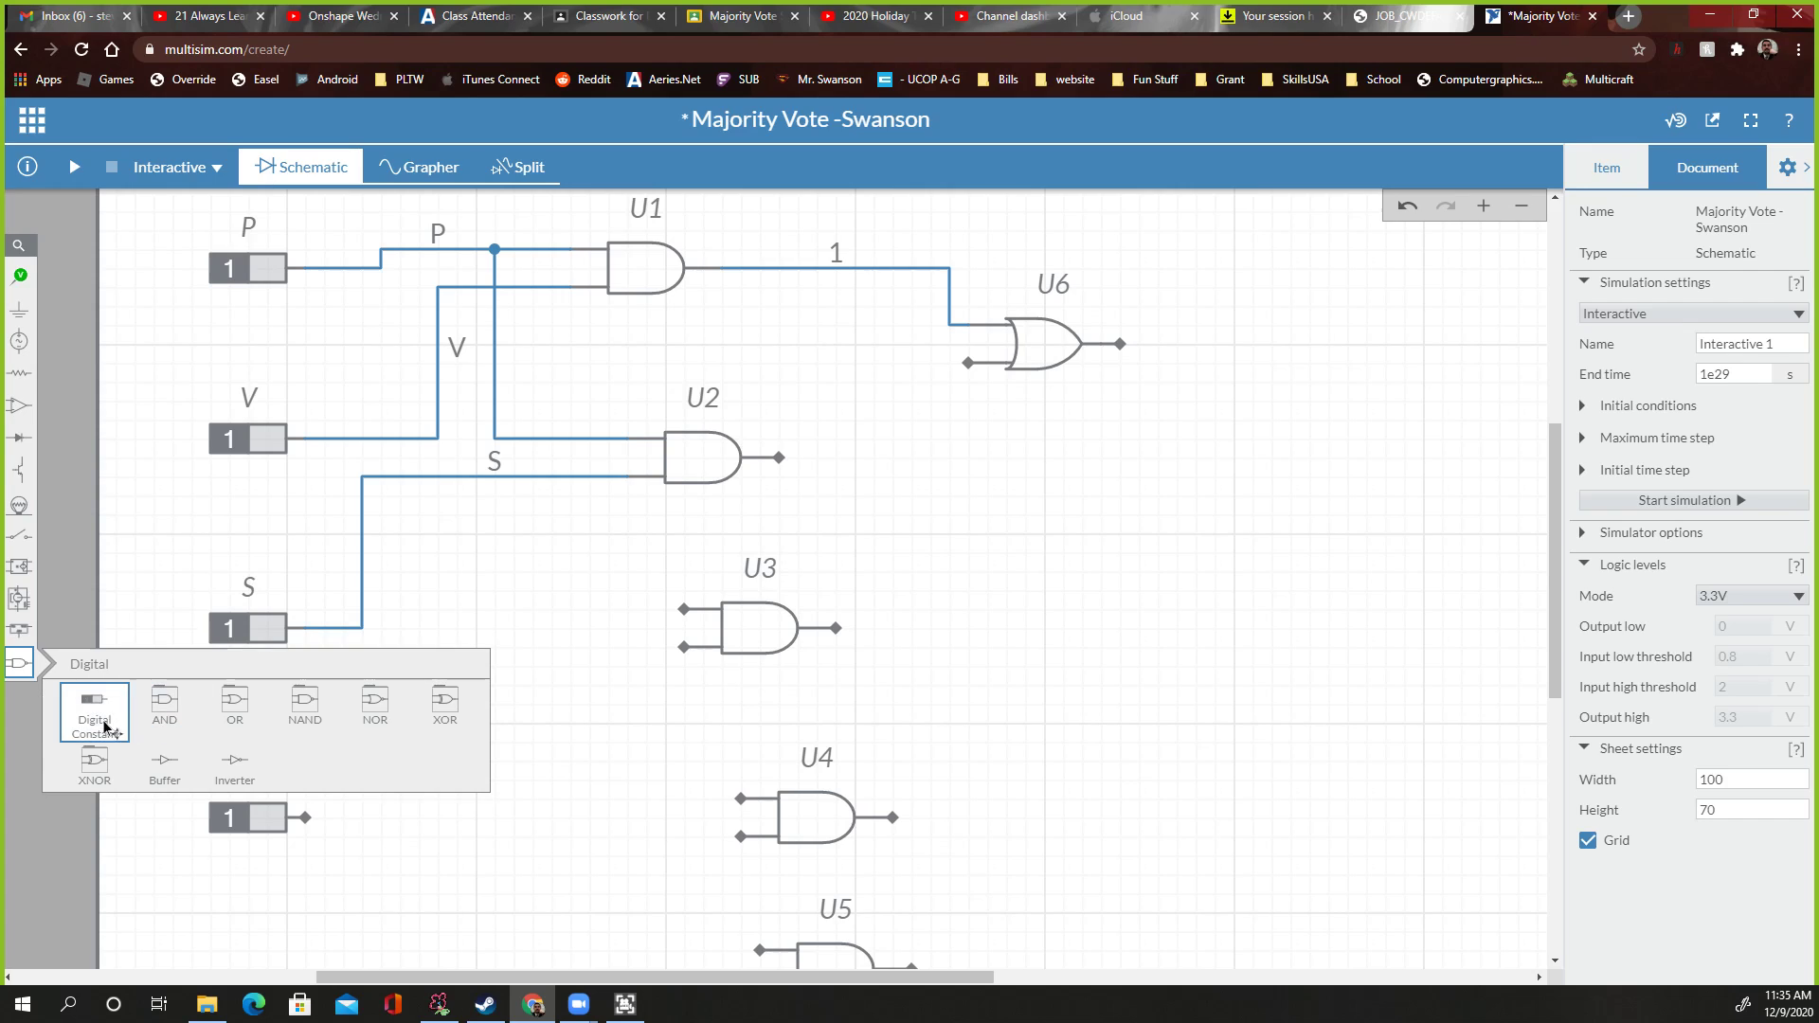
Toggle the output state of digital constant P between 0 and 1 several times, leaving it at 1
left_click(261, 281)
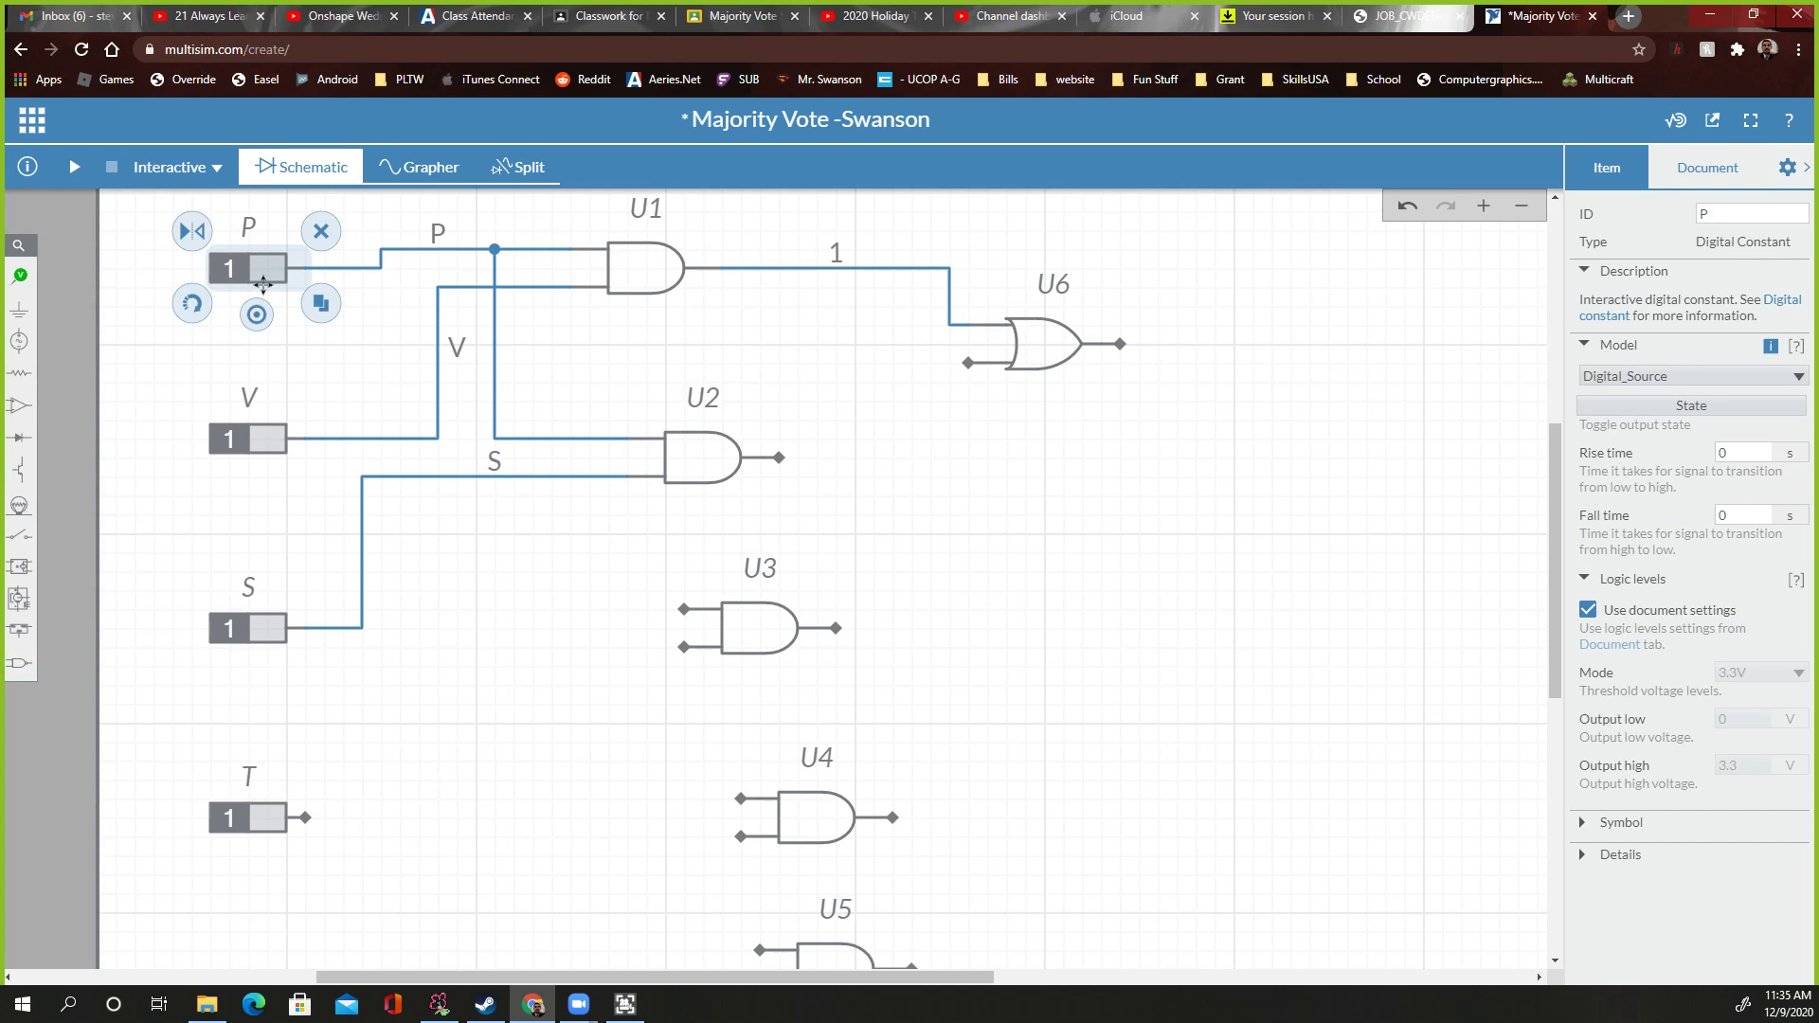
left_click(1667, 378)
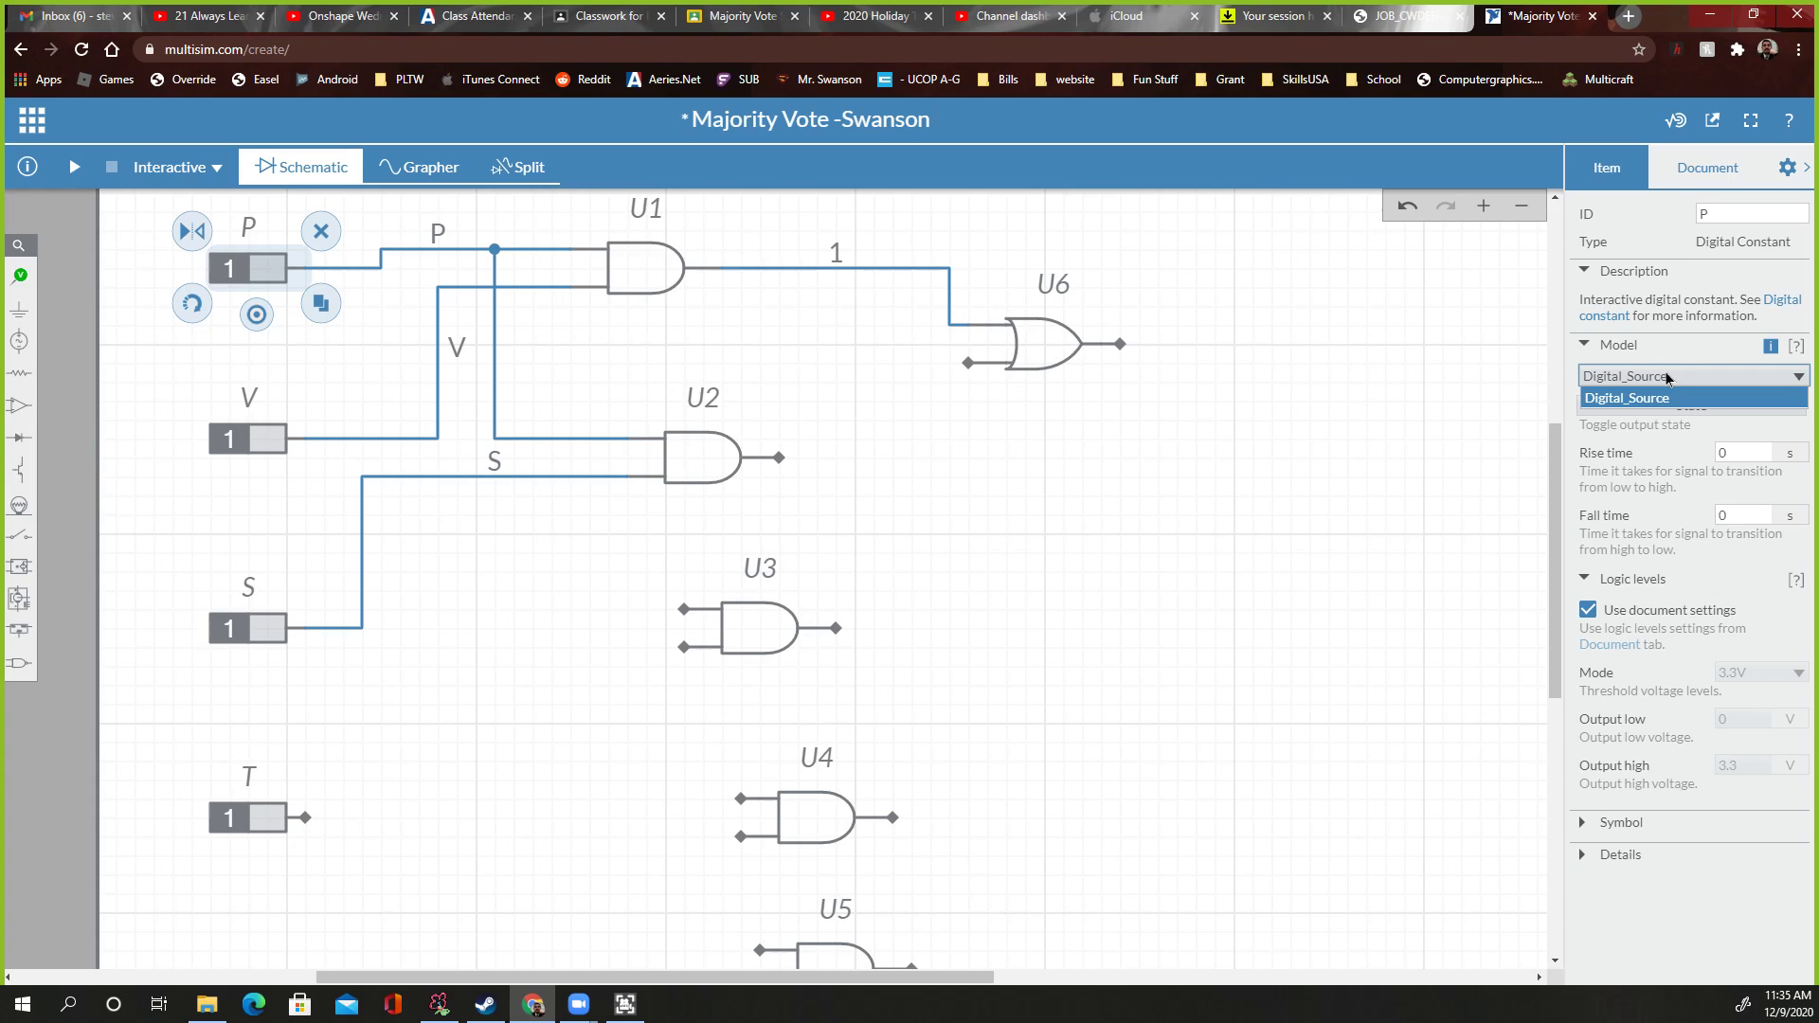
left_click(1659, 345)
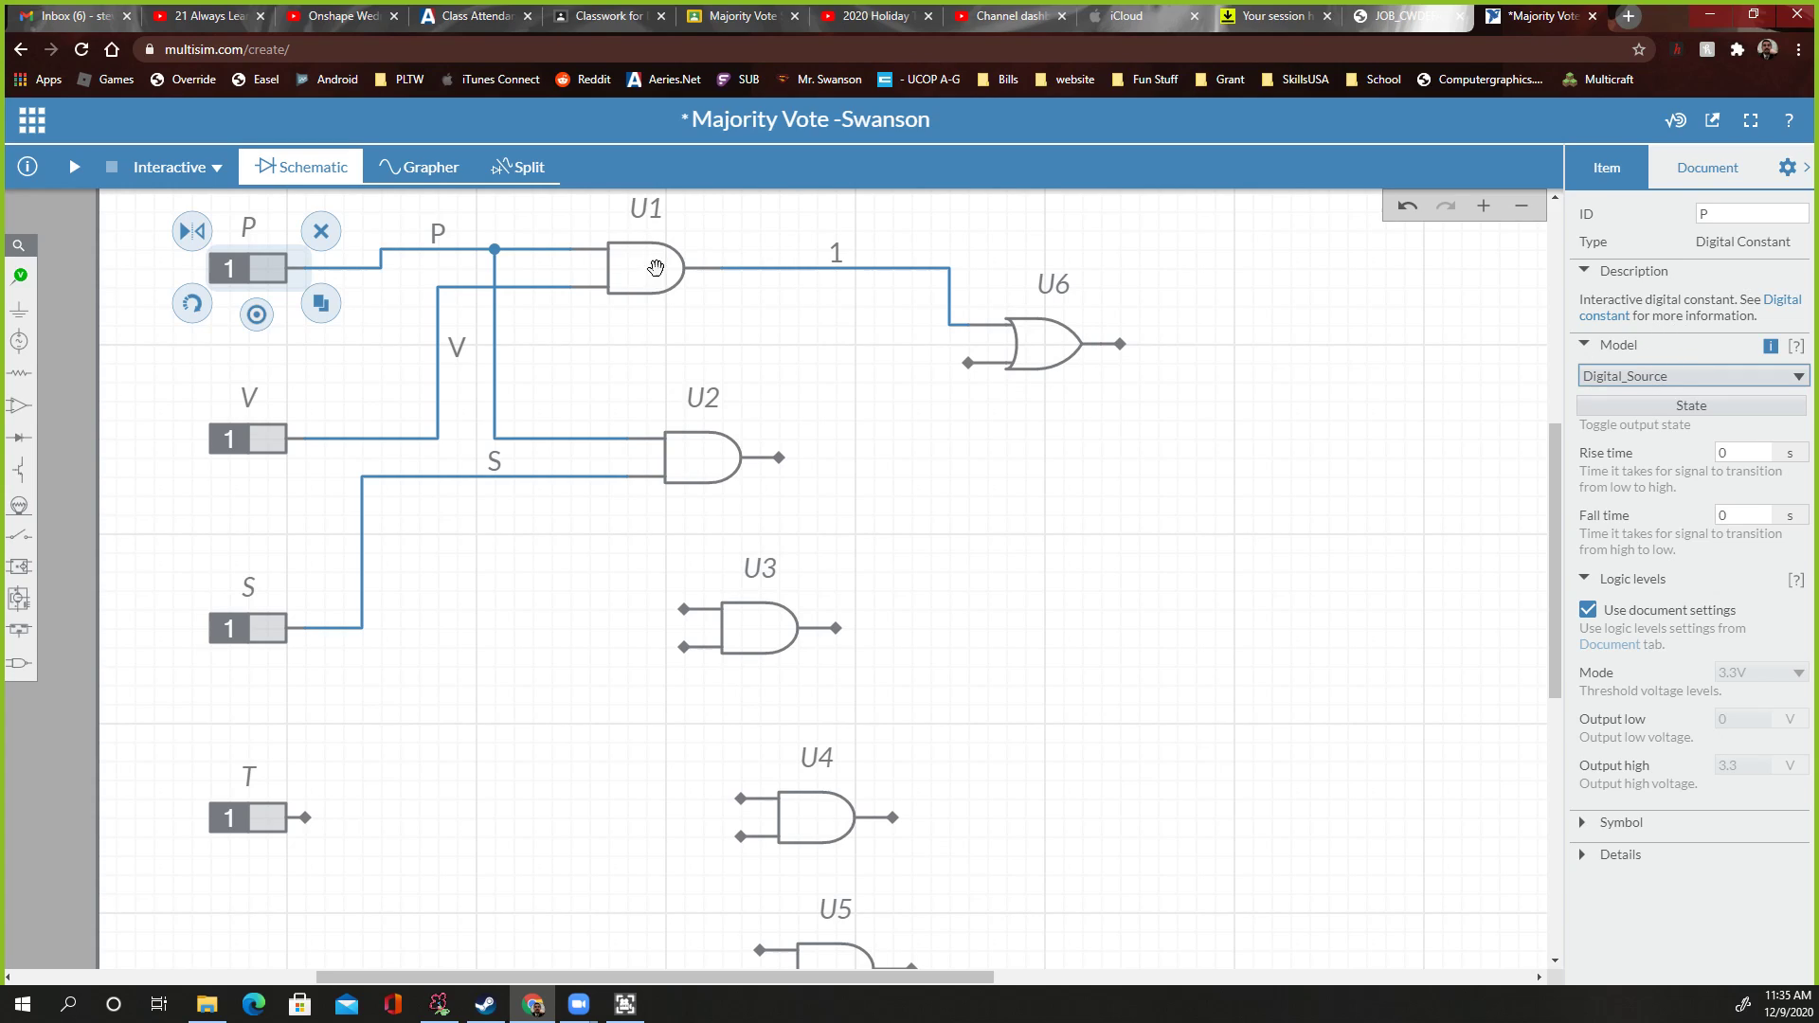
left_click(1671, 407)
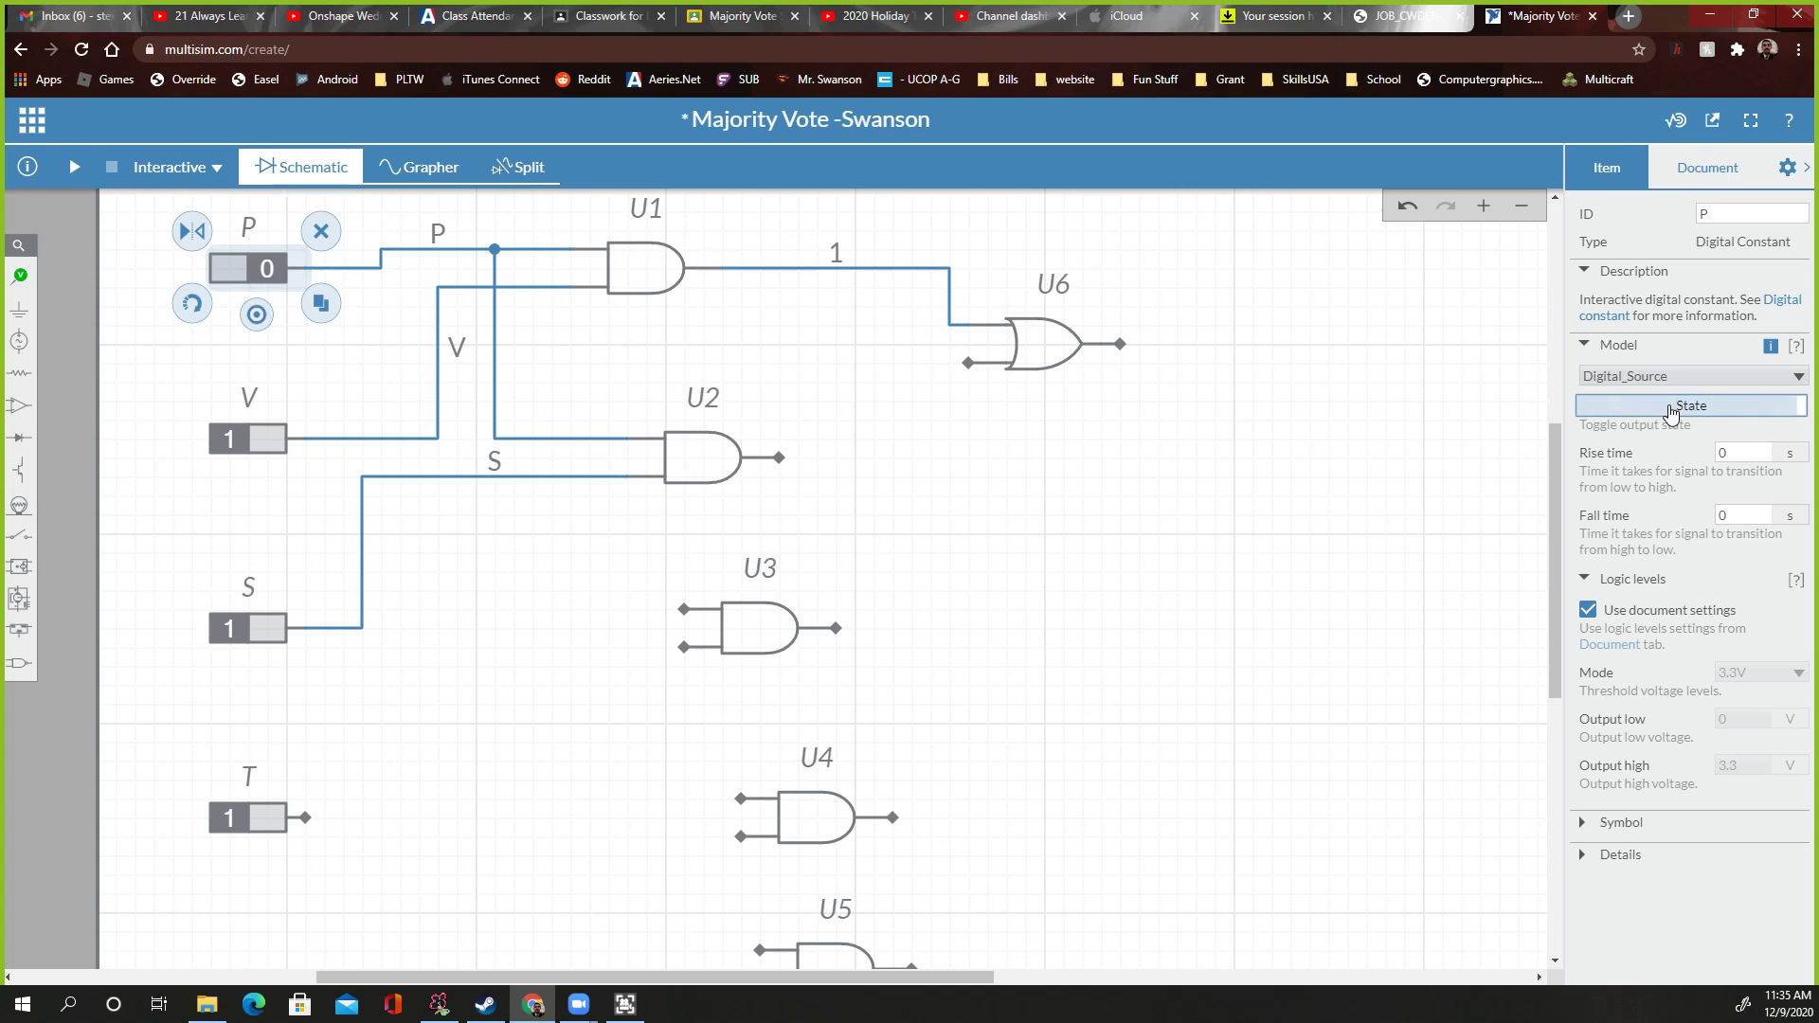
left_click(1672, 408)
left_click(1672, 408)
left_click(1625, 409)
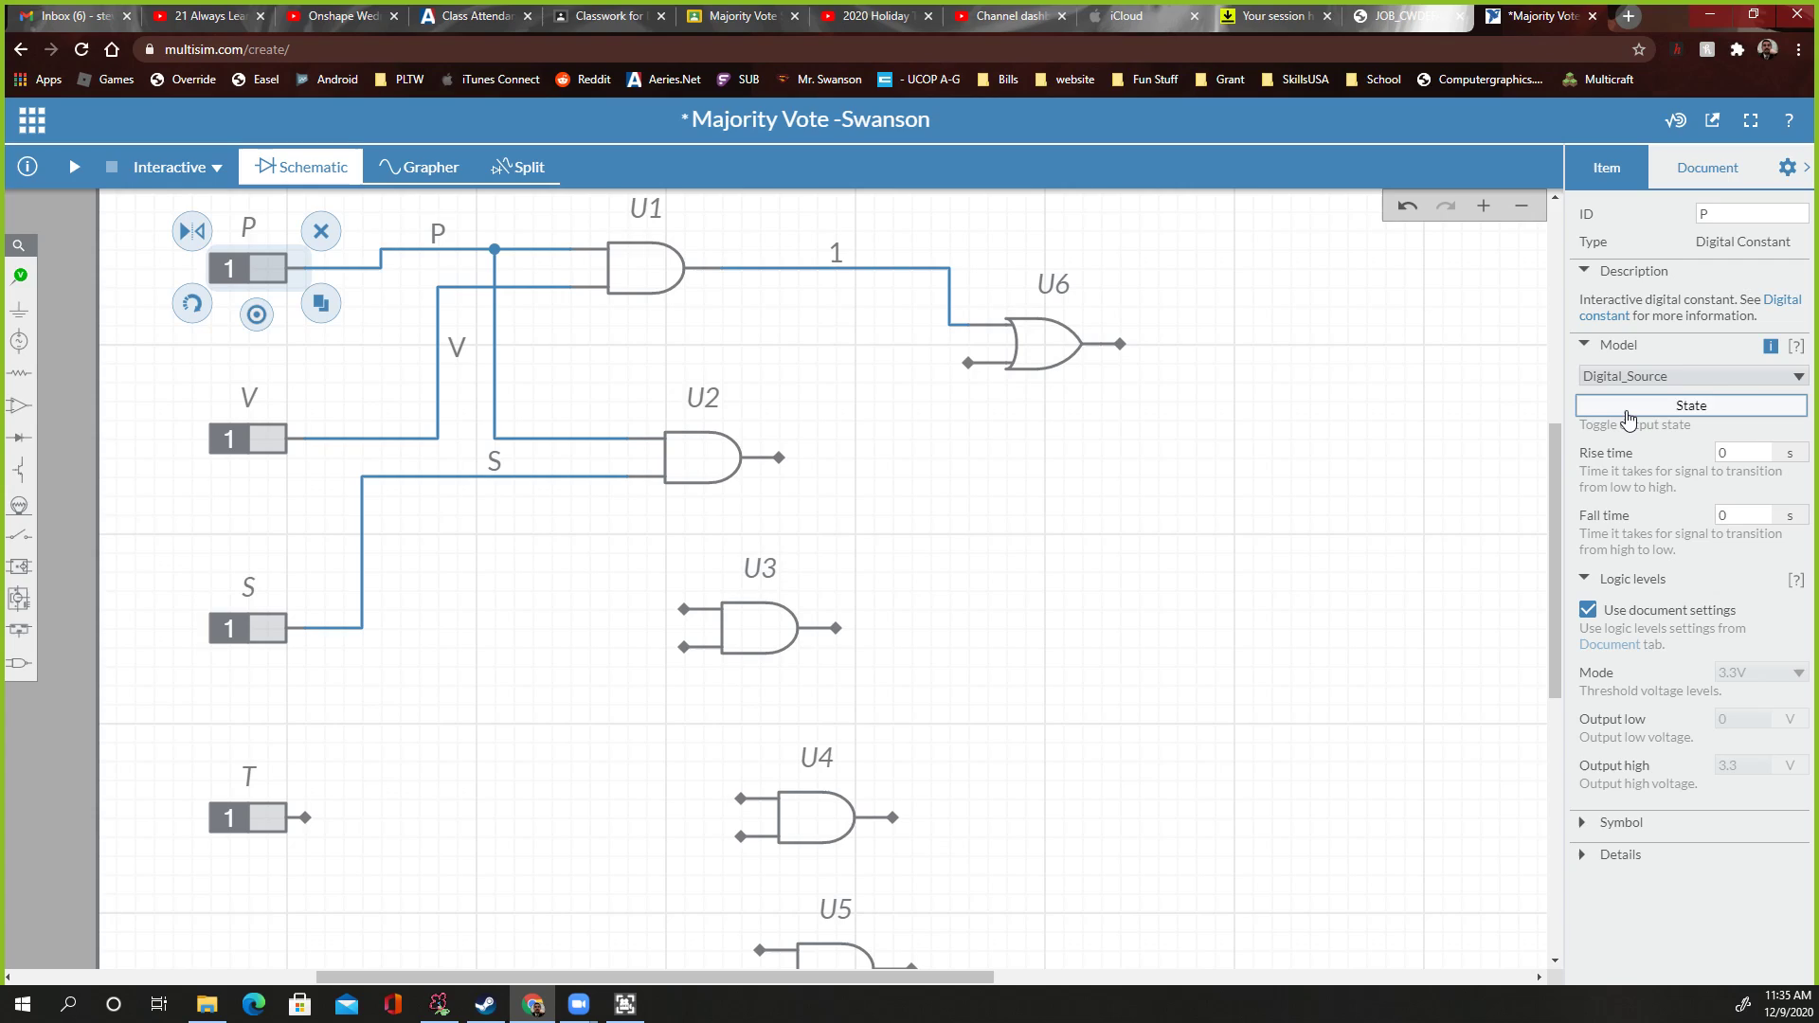
left_click(1628, 415)
left_click(1628, 415)
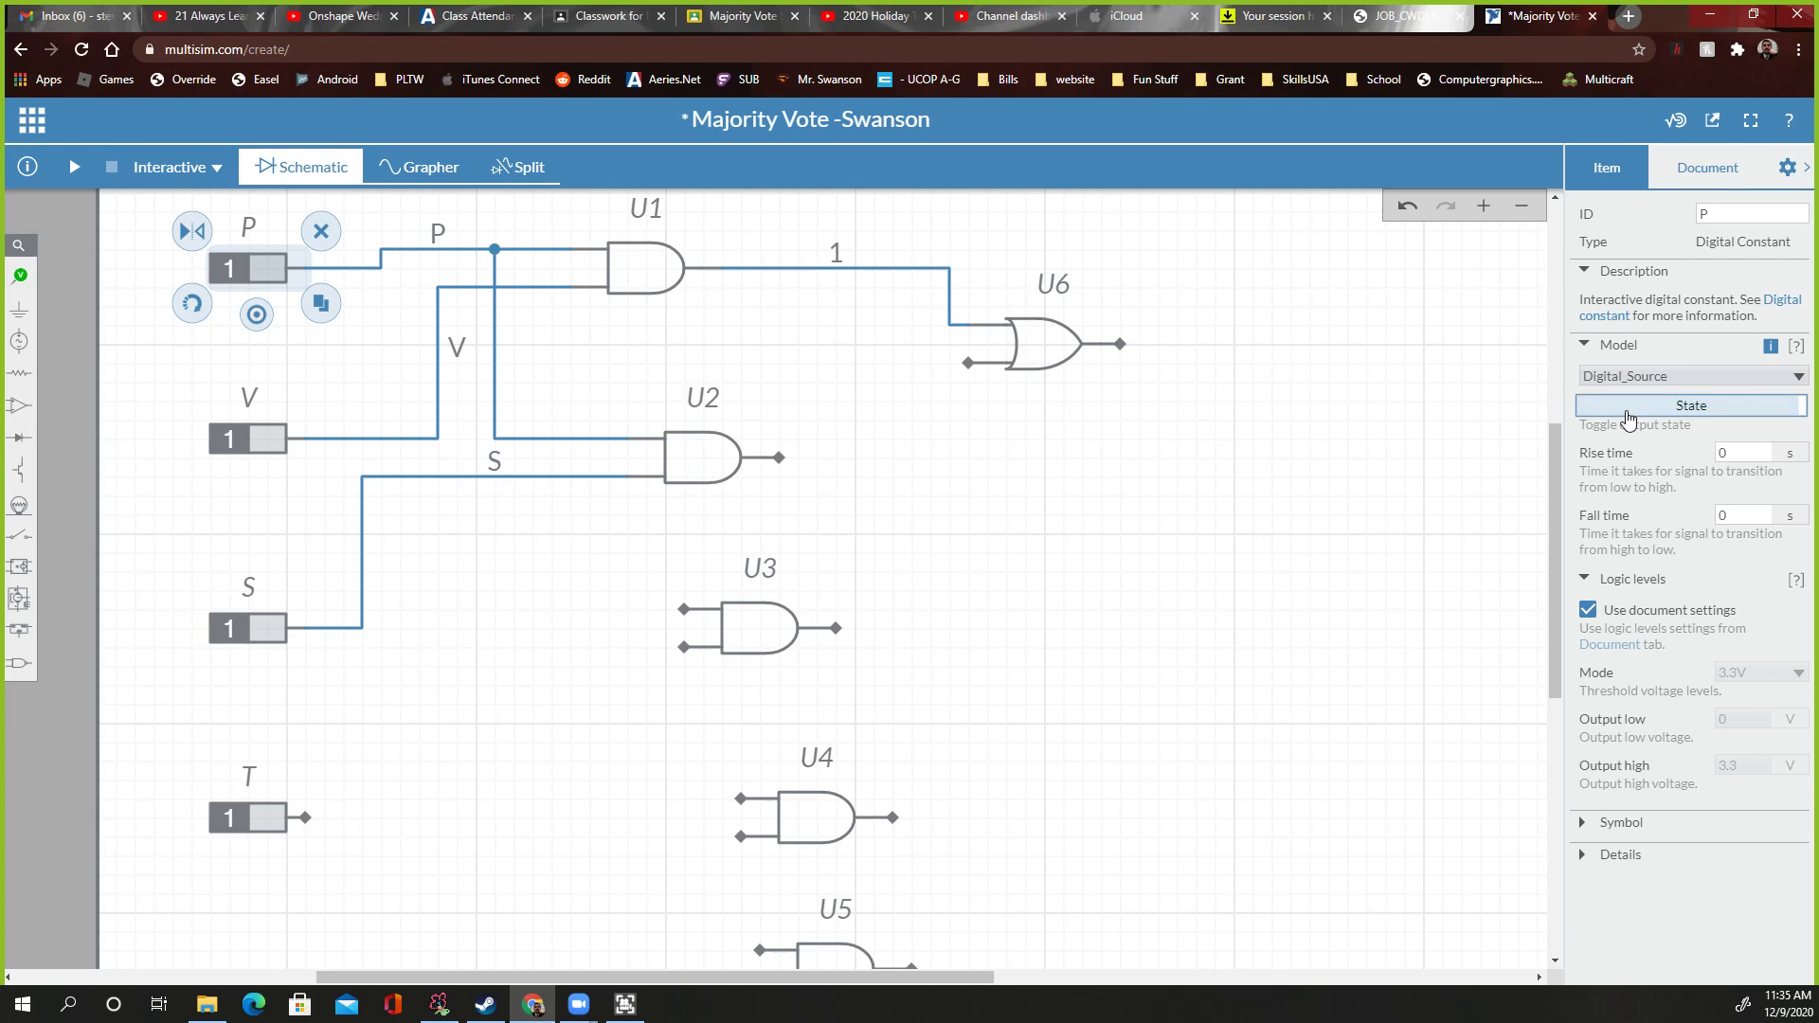
left_click(1627, 414)
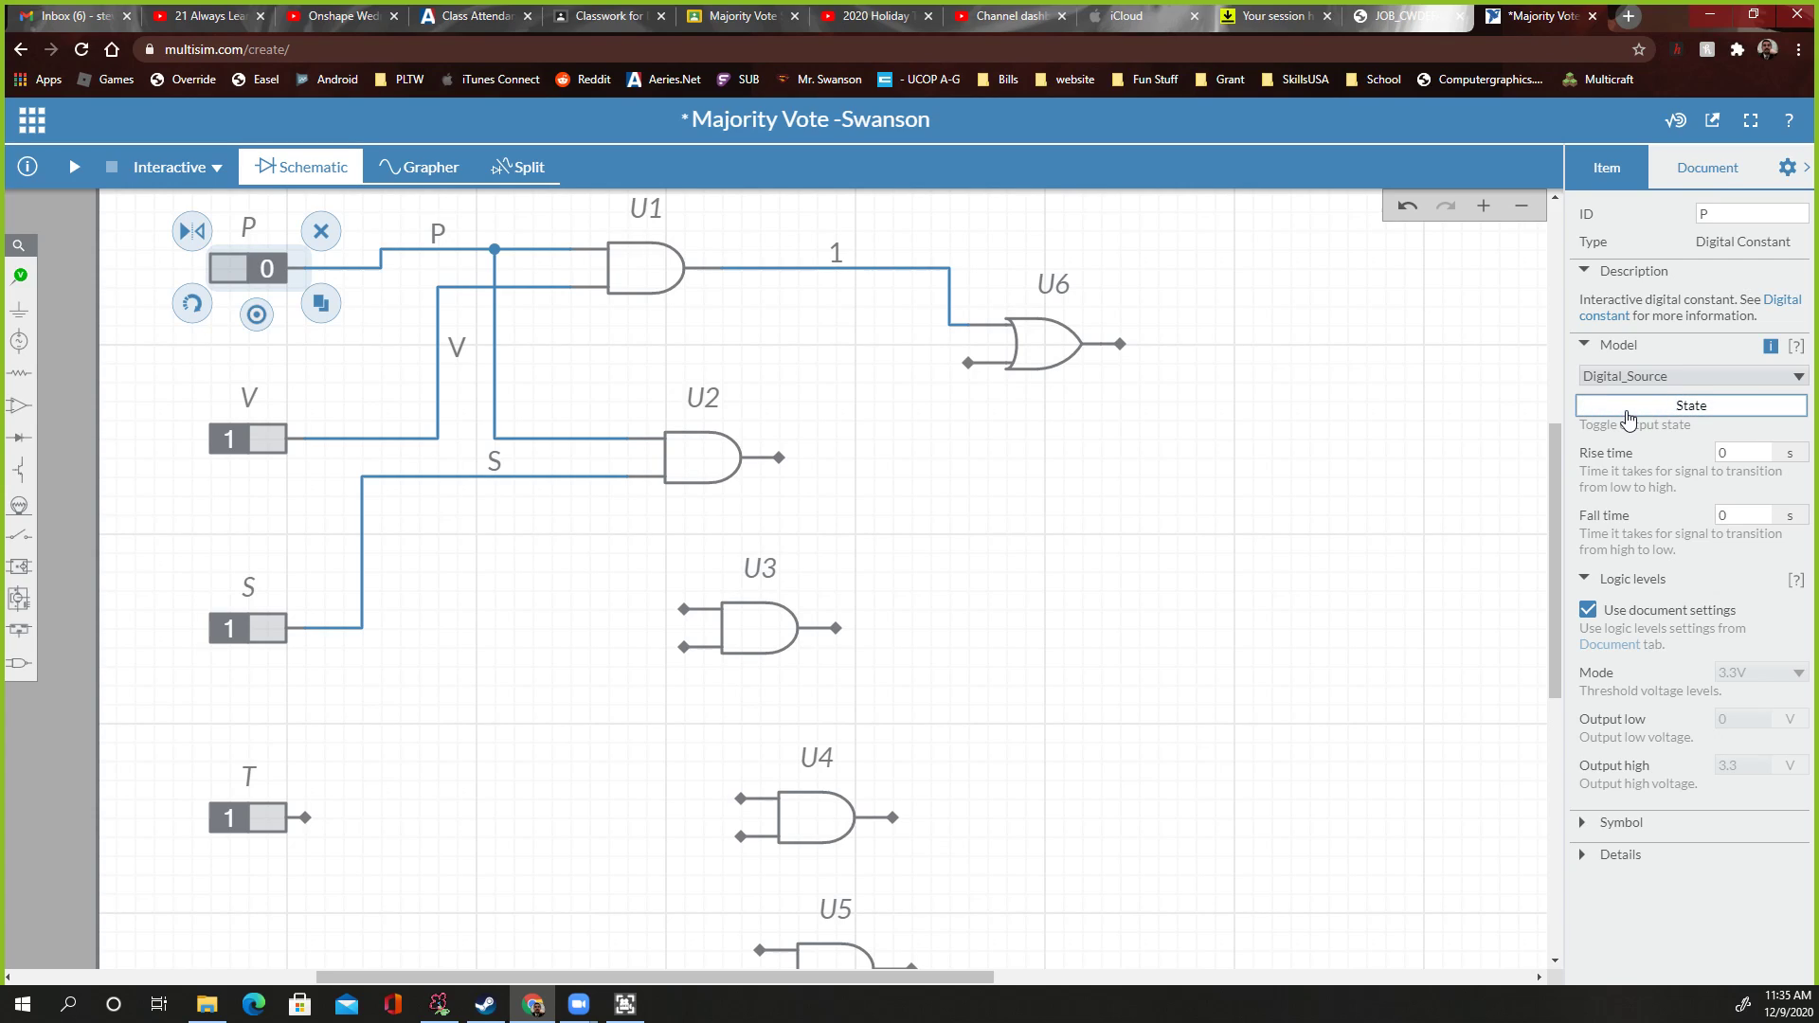
left_click(1627, 415)
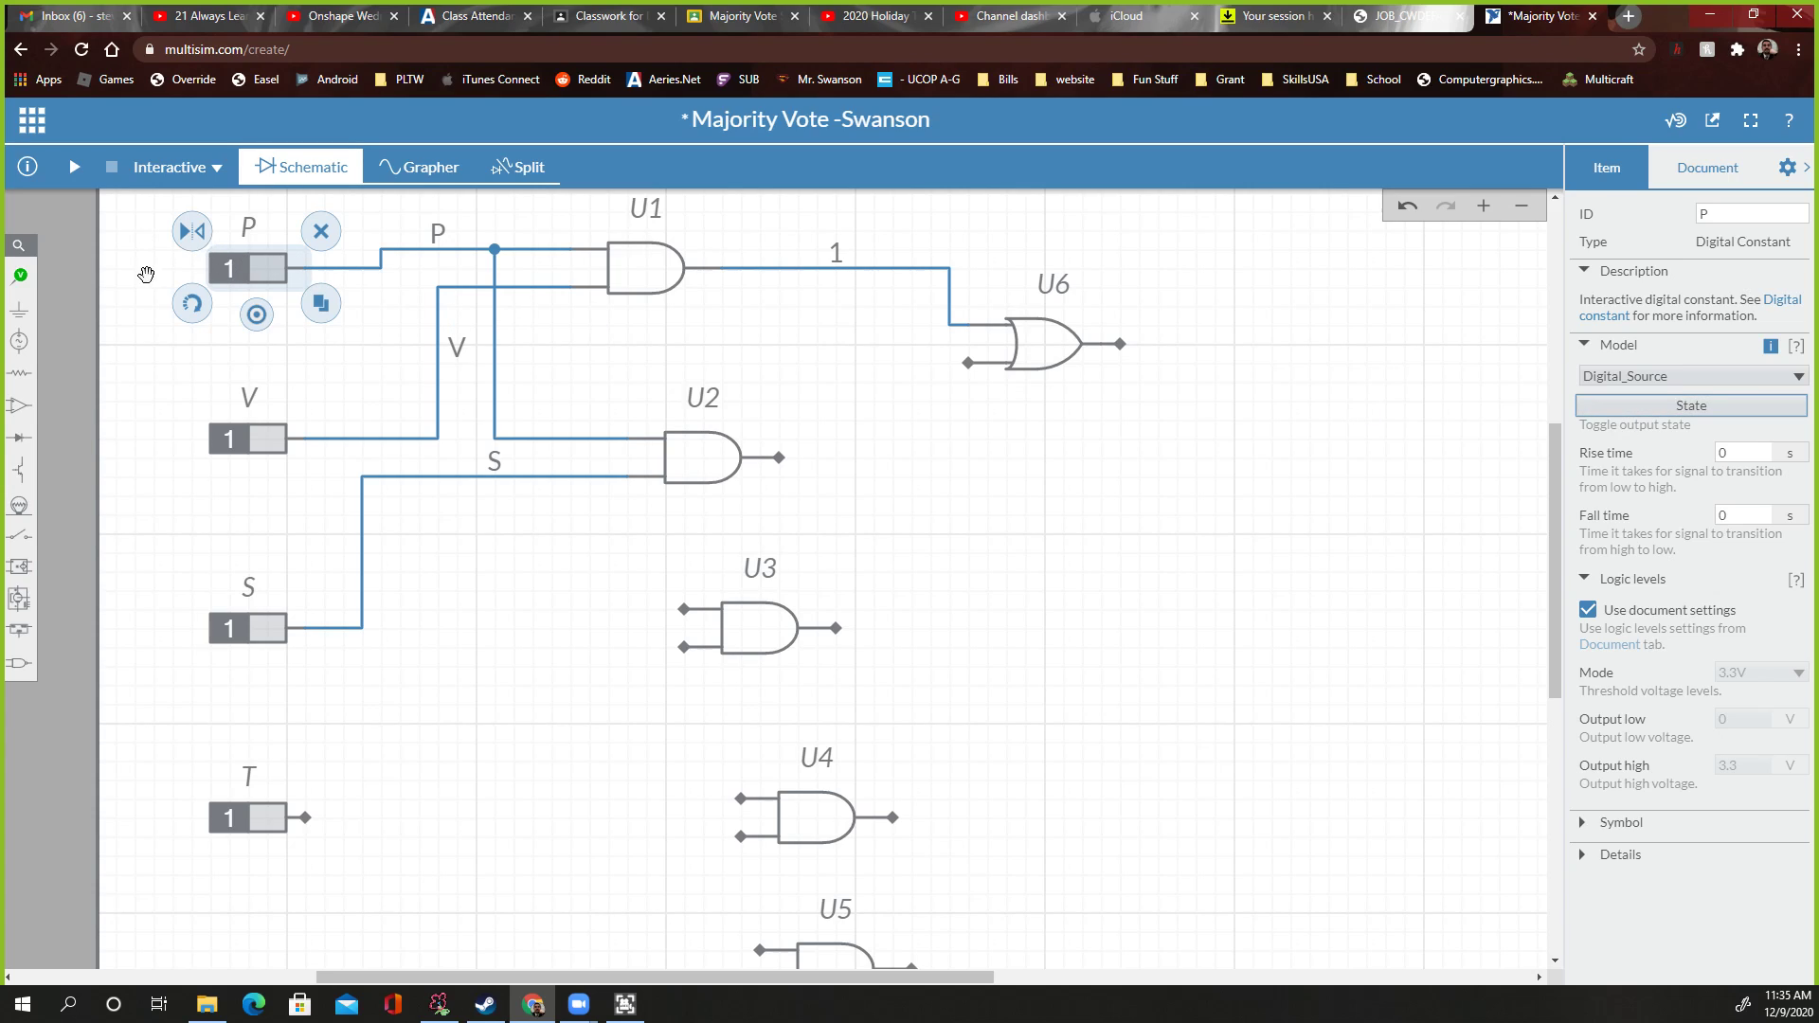
left_click(148, 350)
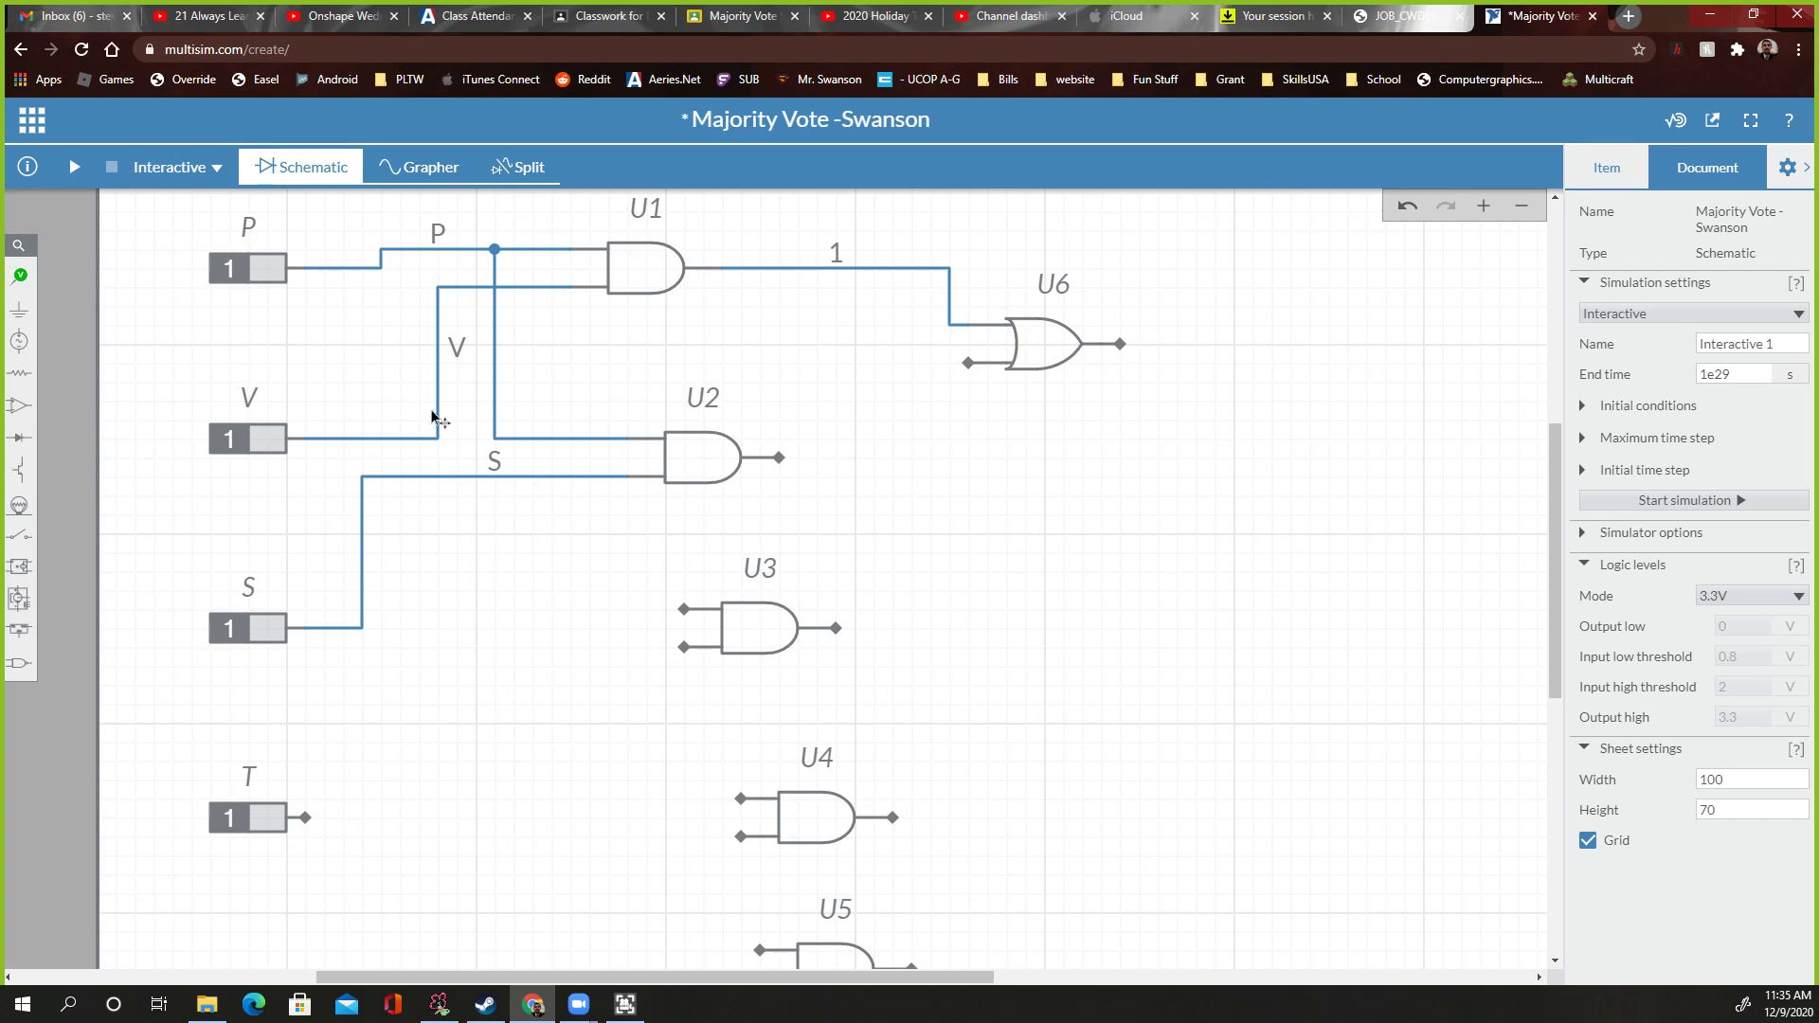
Rename the net between AND gate U1 and OR gate U6 as PV
left_click(834, 256)
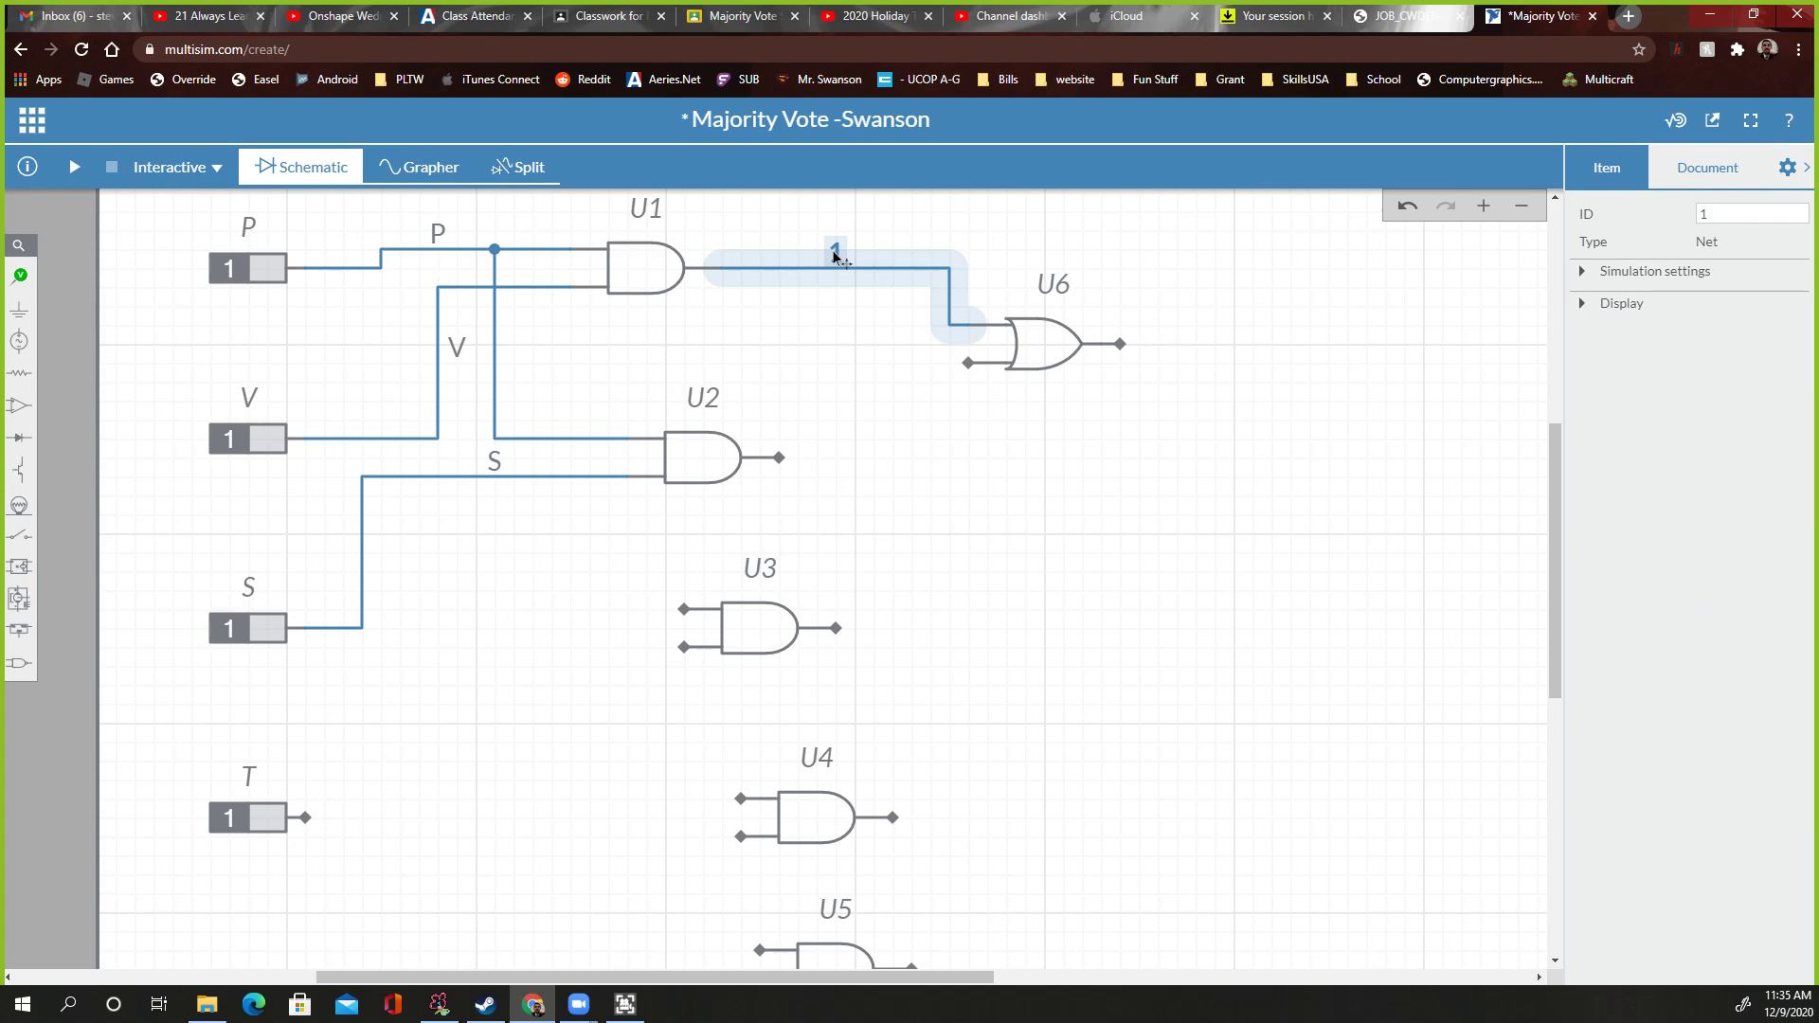
left_click(832, 257)
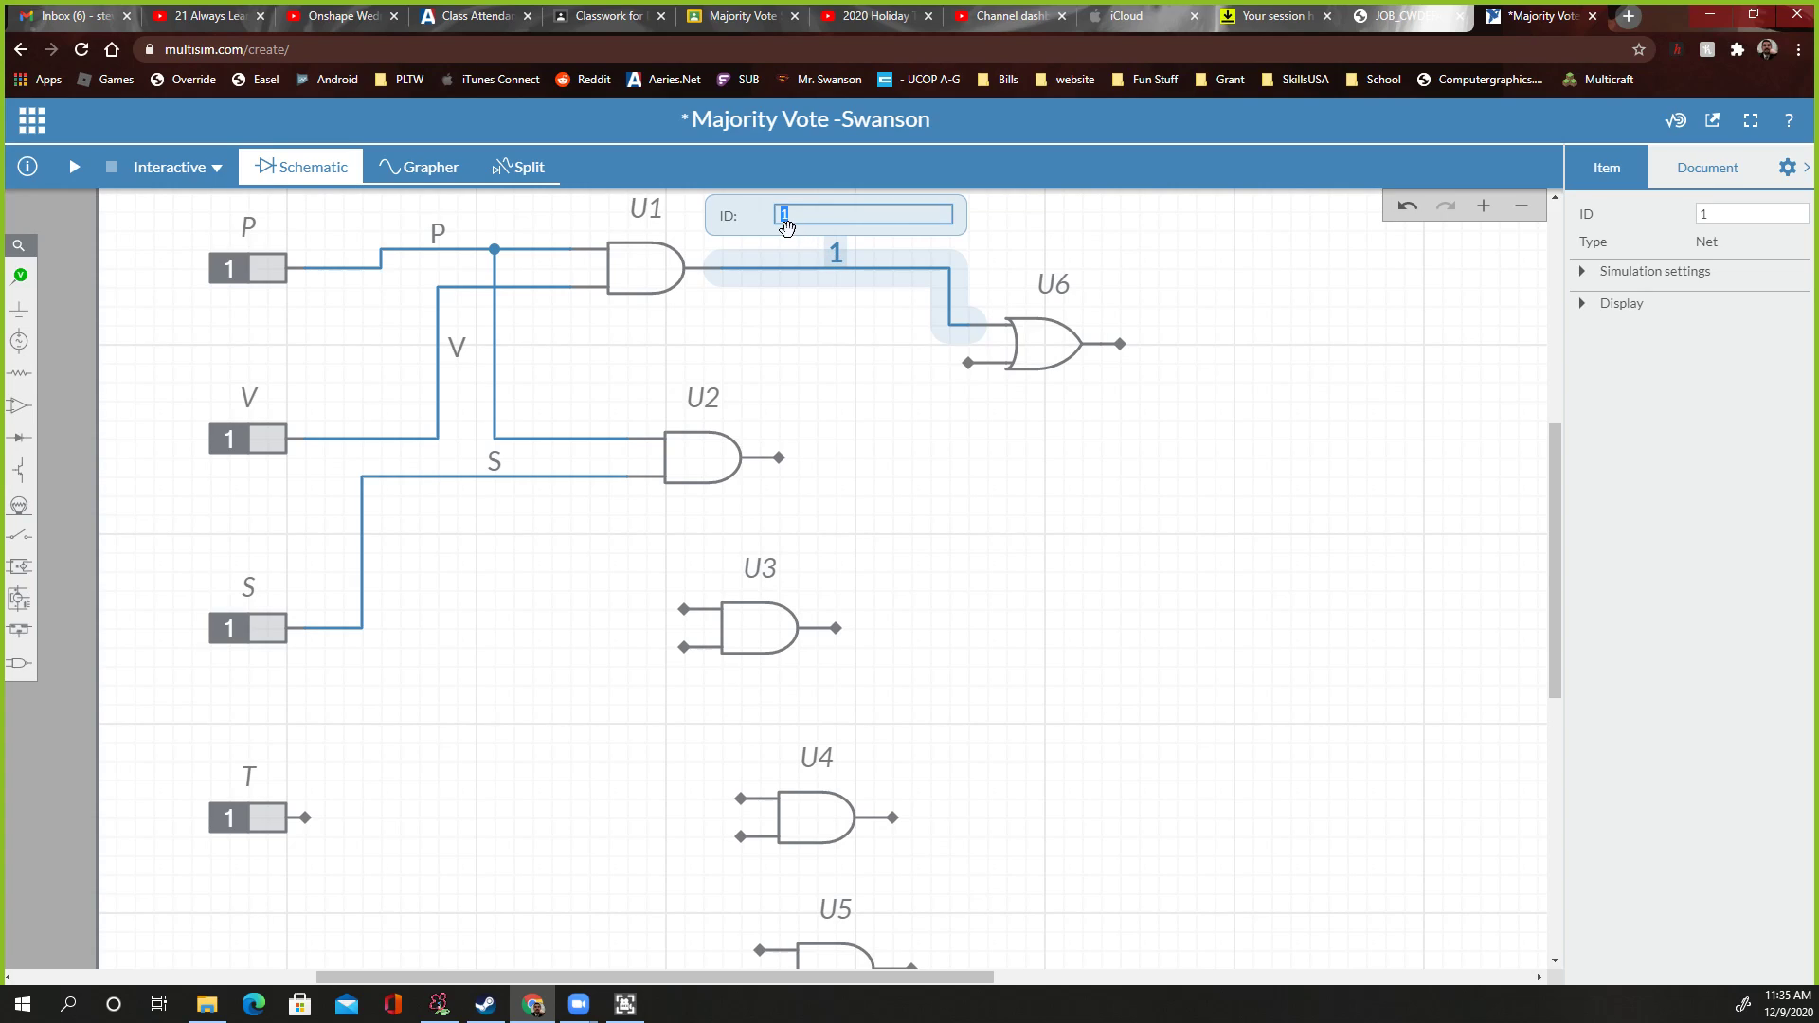
type("PV")
left_click(1125, 269)
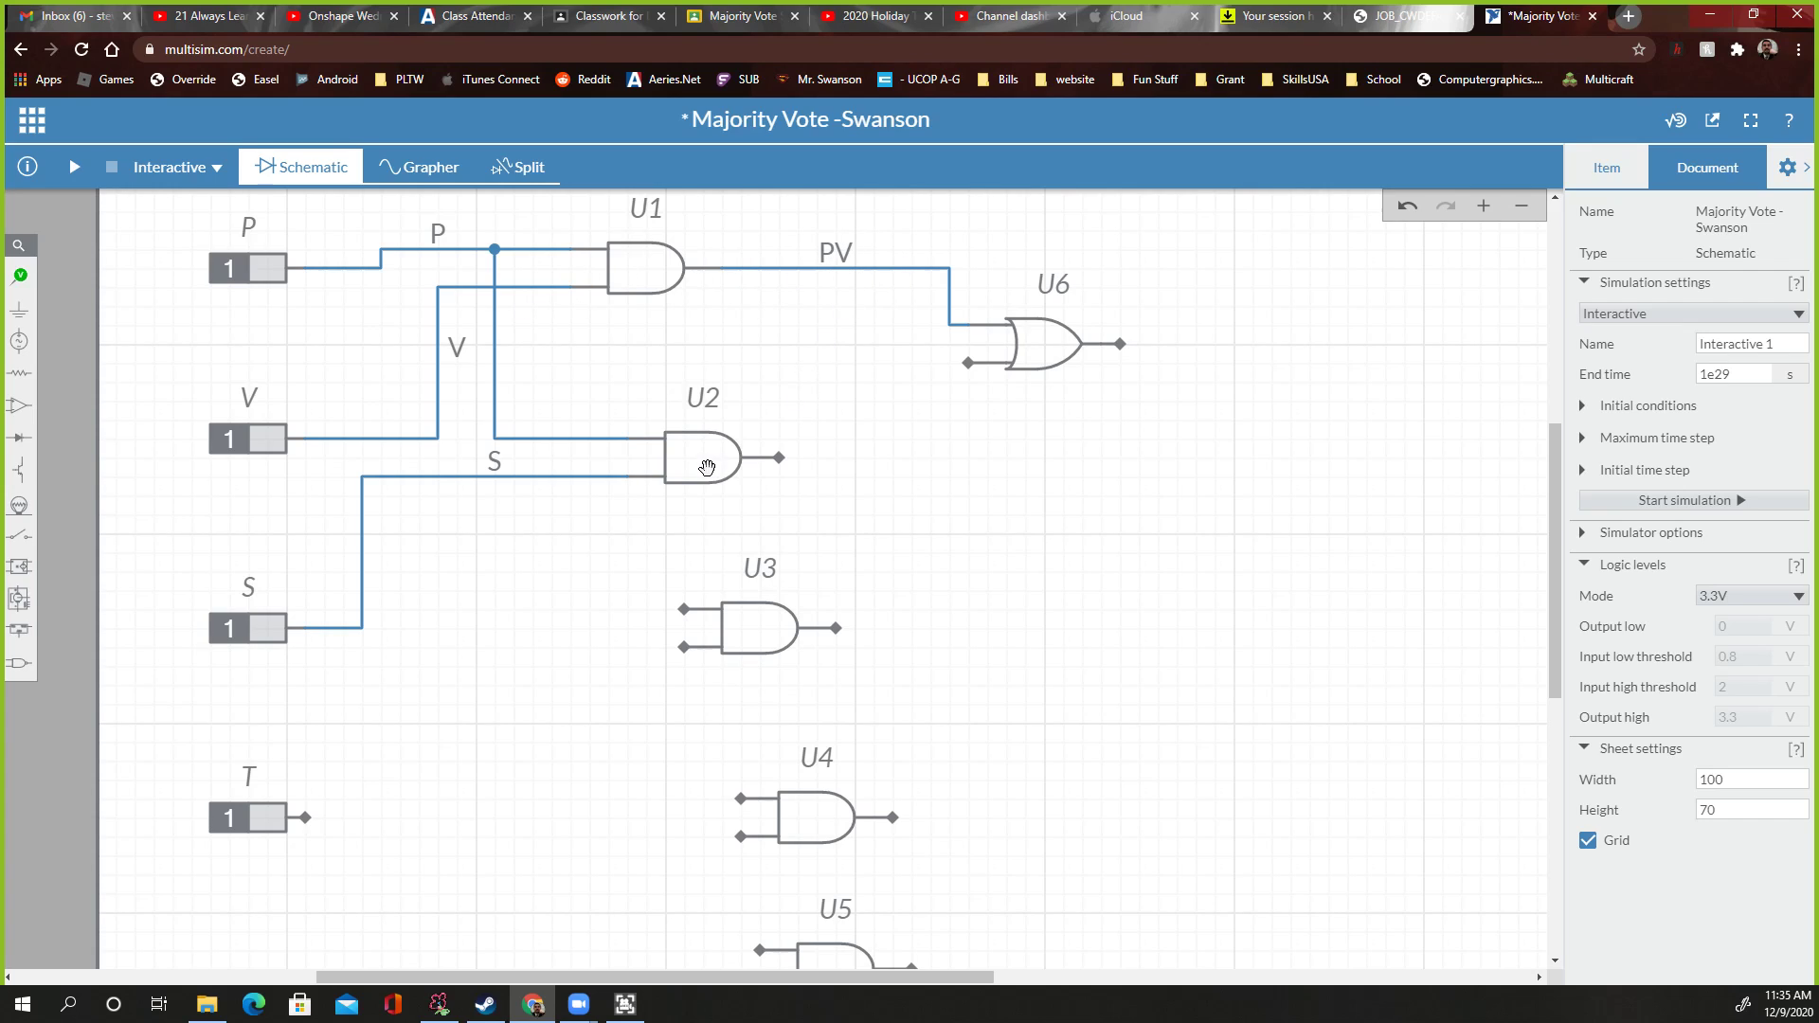
Wire the output of AND gate U2 to the lower input of OR gate U6 and name that net PS
left_click(779, 458)
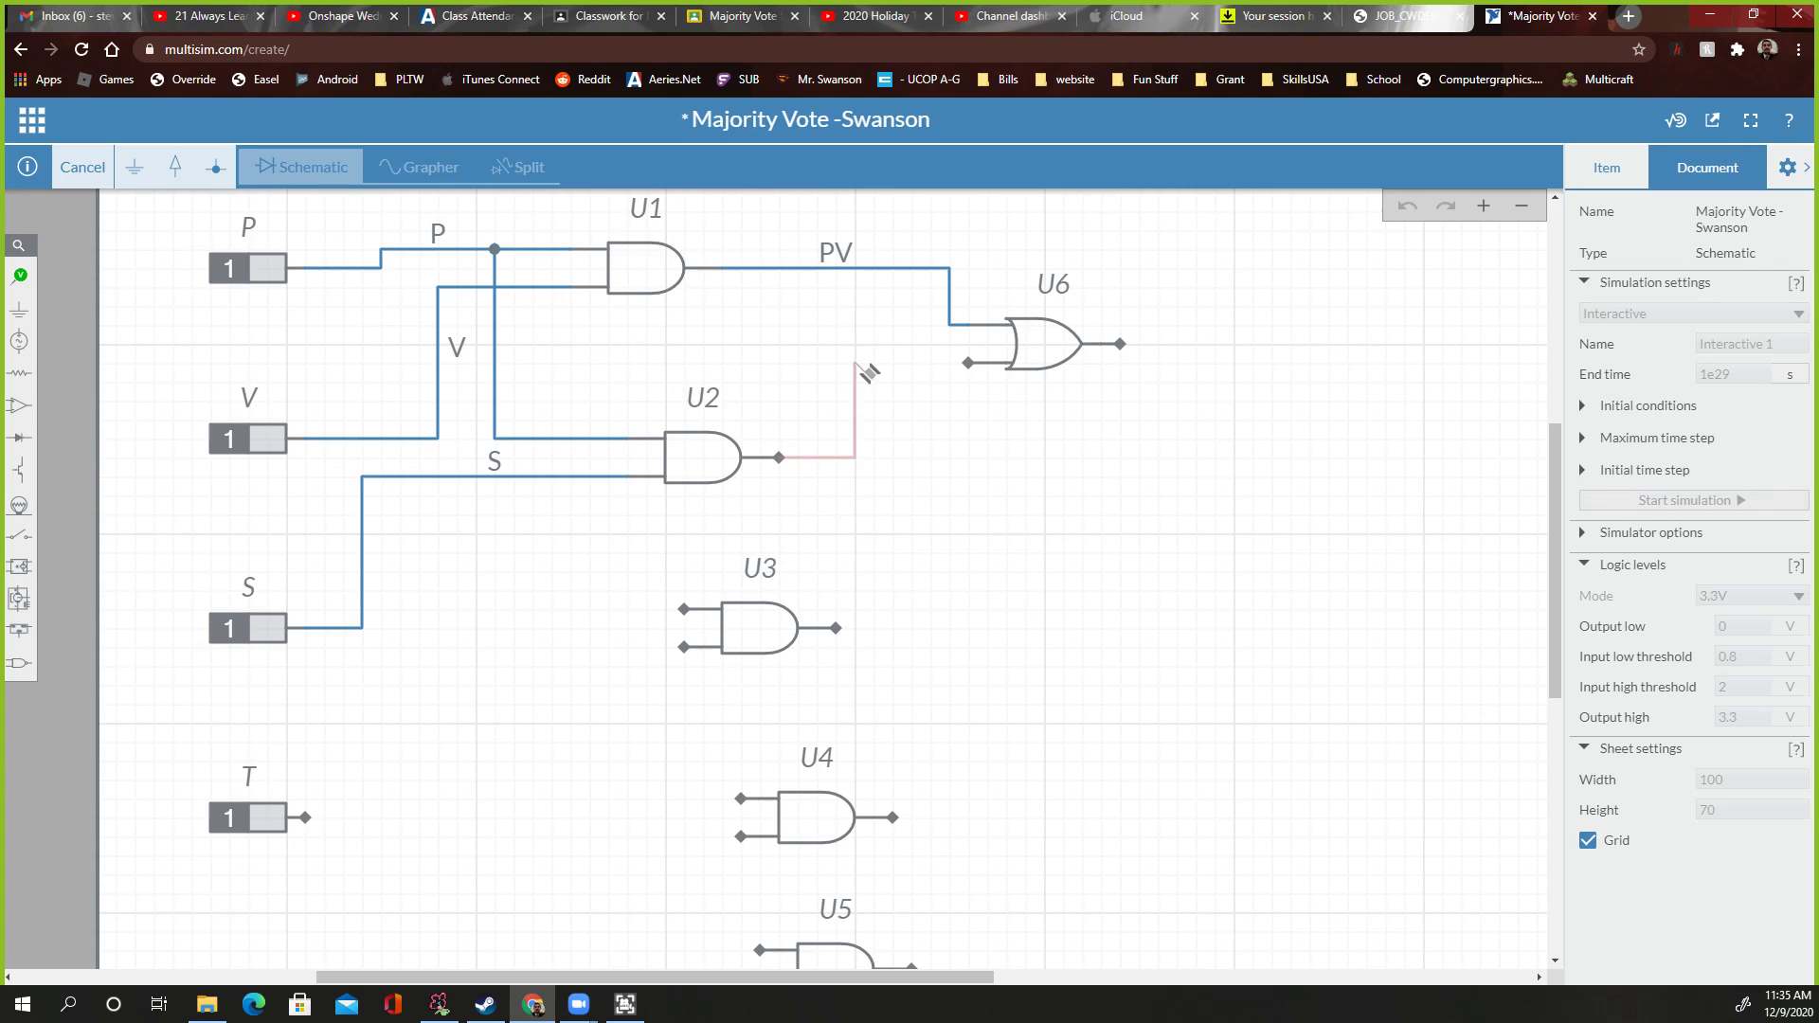
left_click(968, 363)
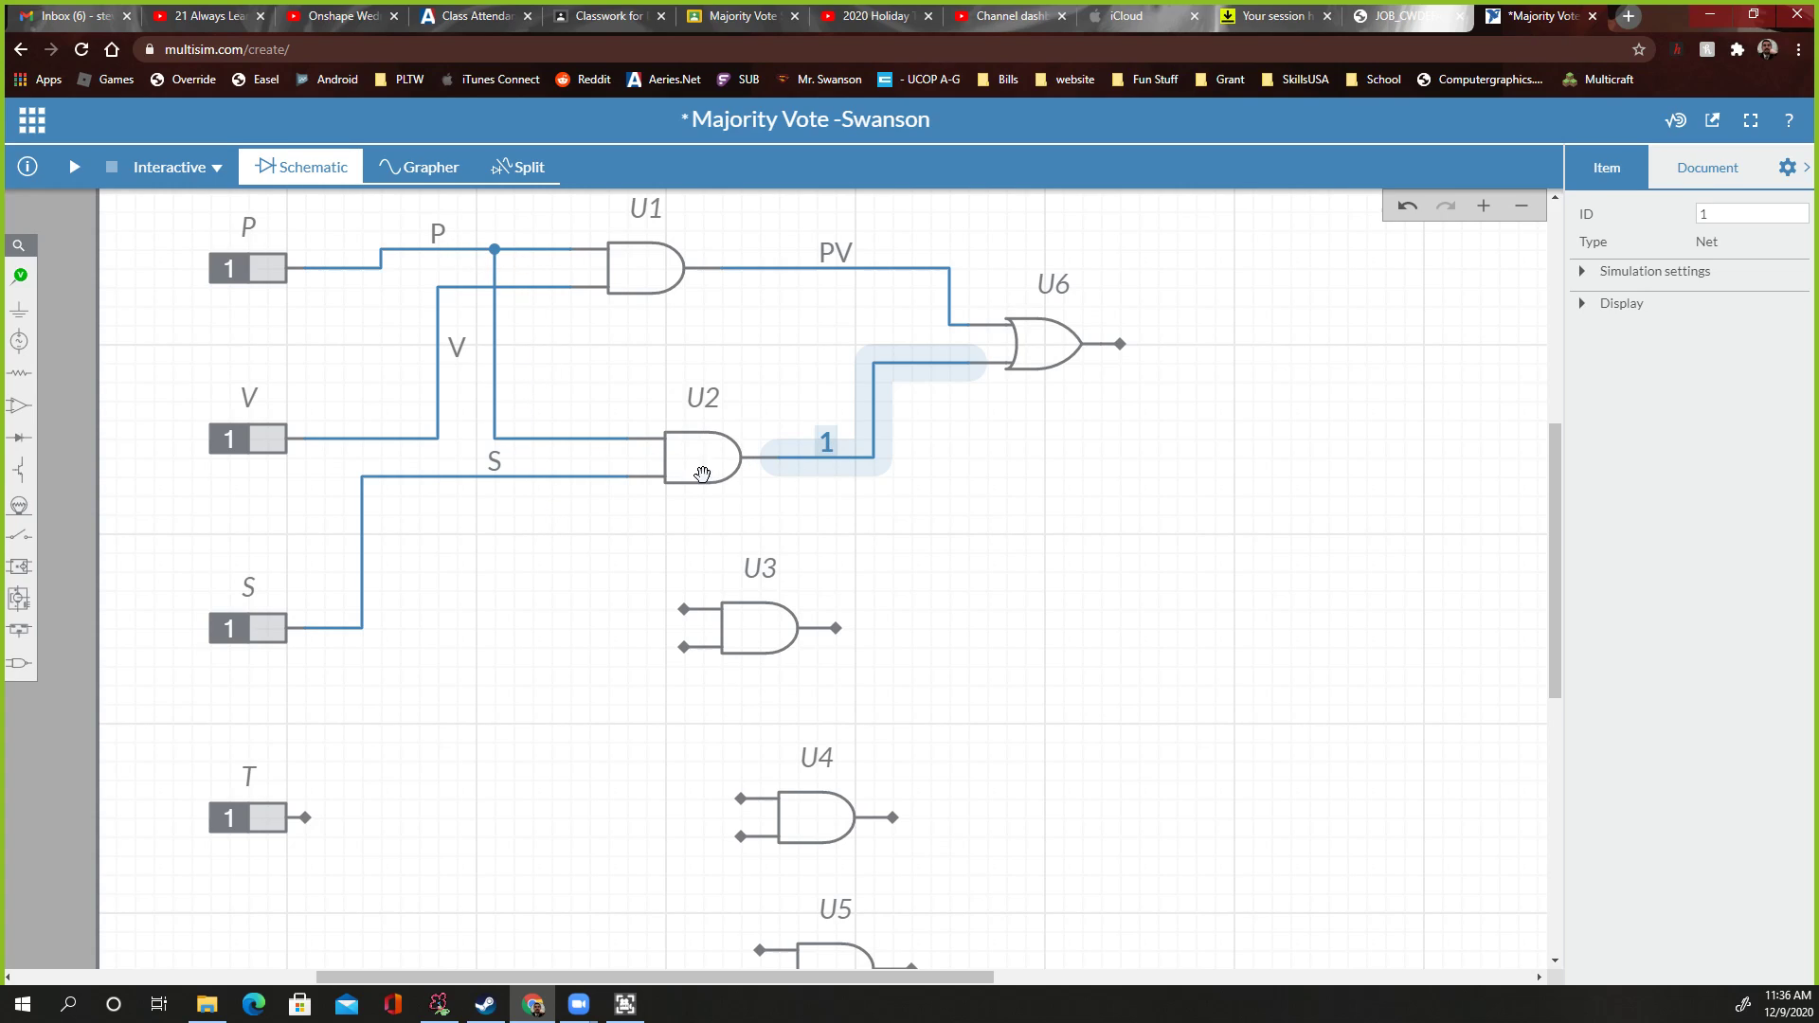
double_click(825, 440)
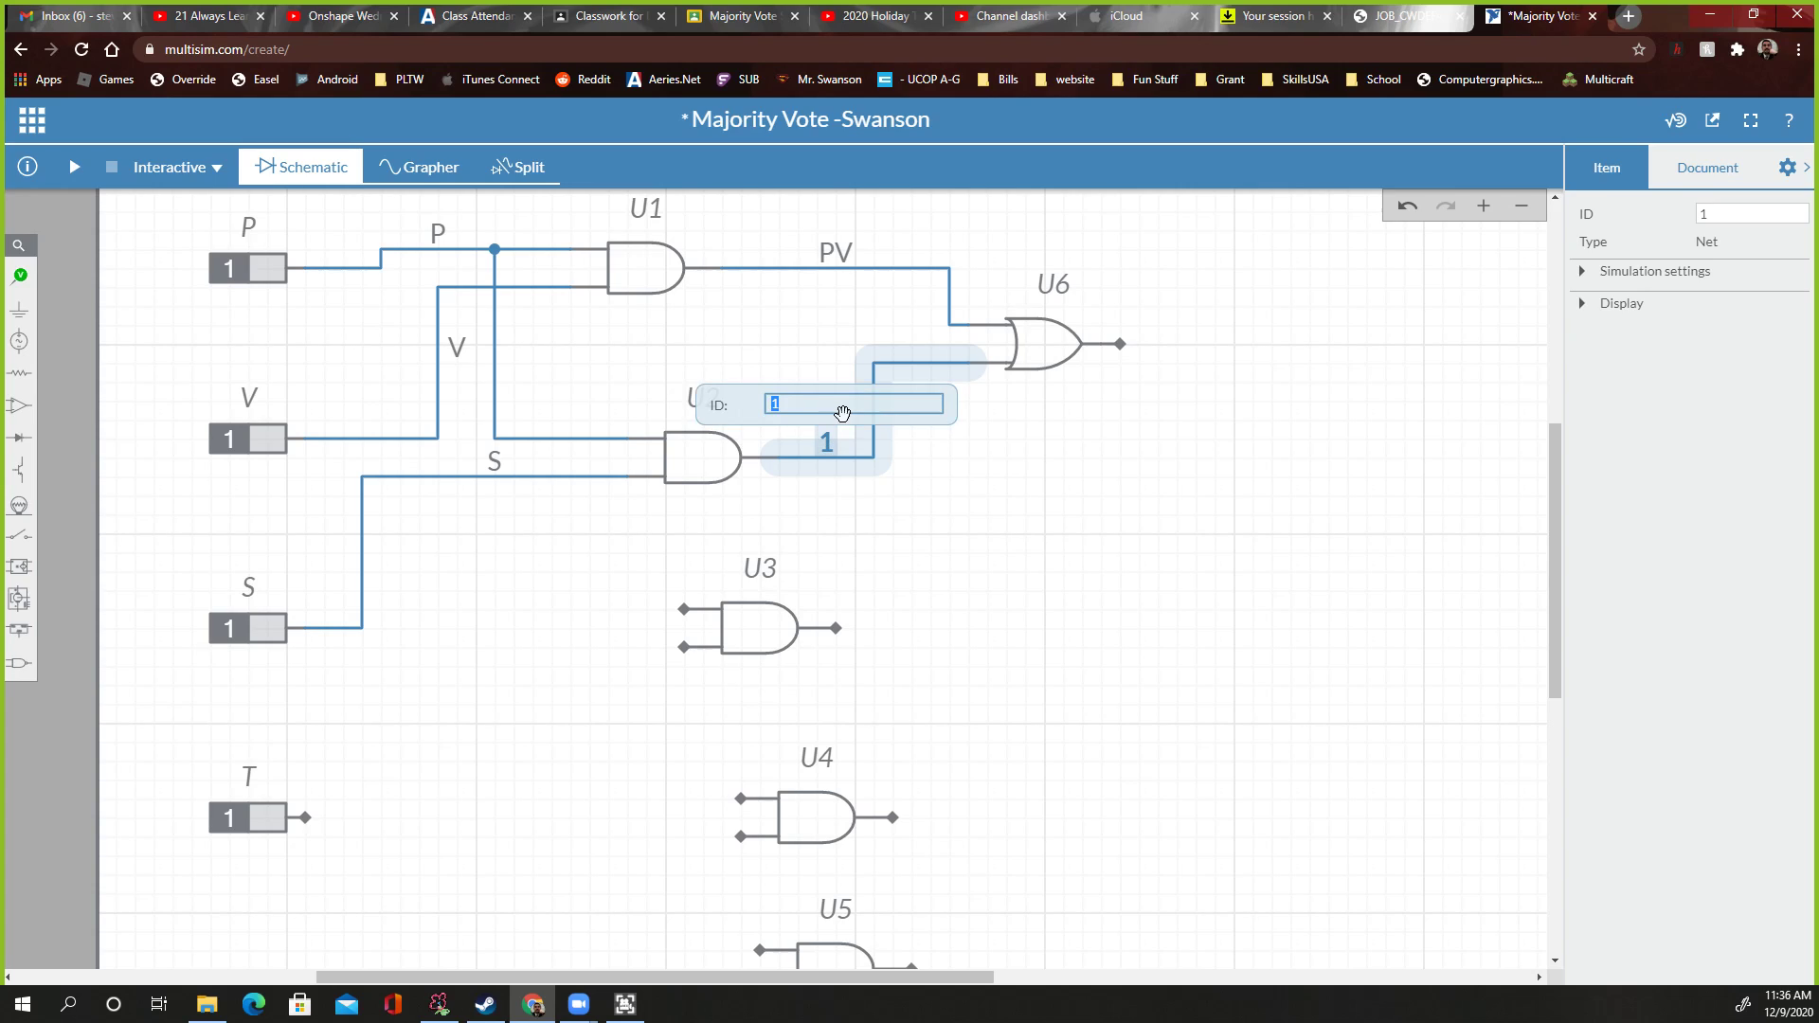
type("P")
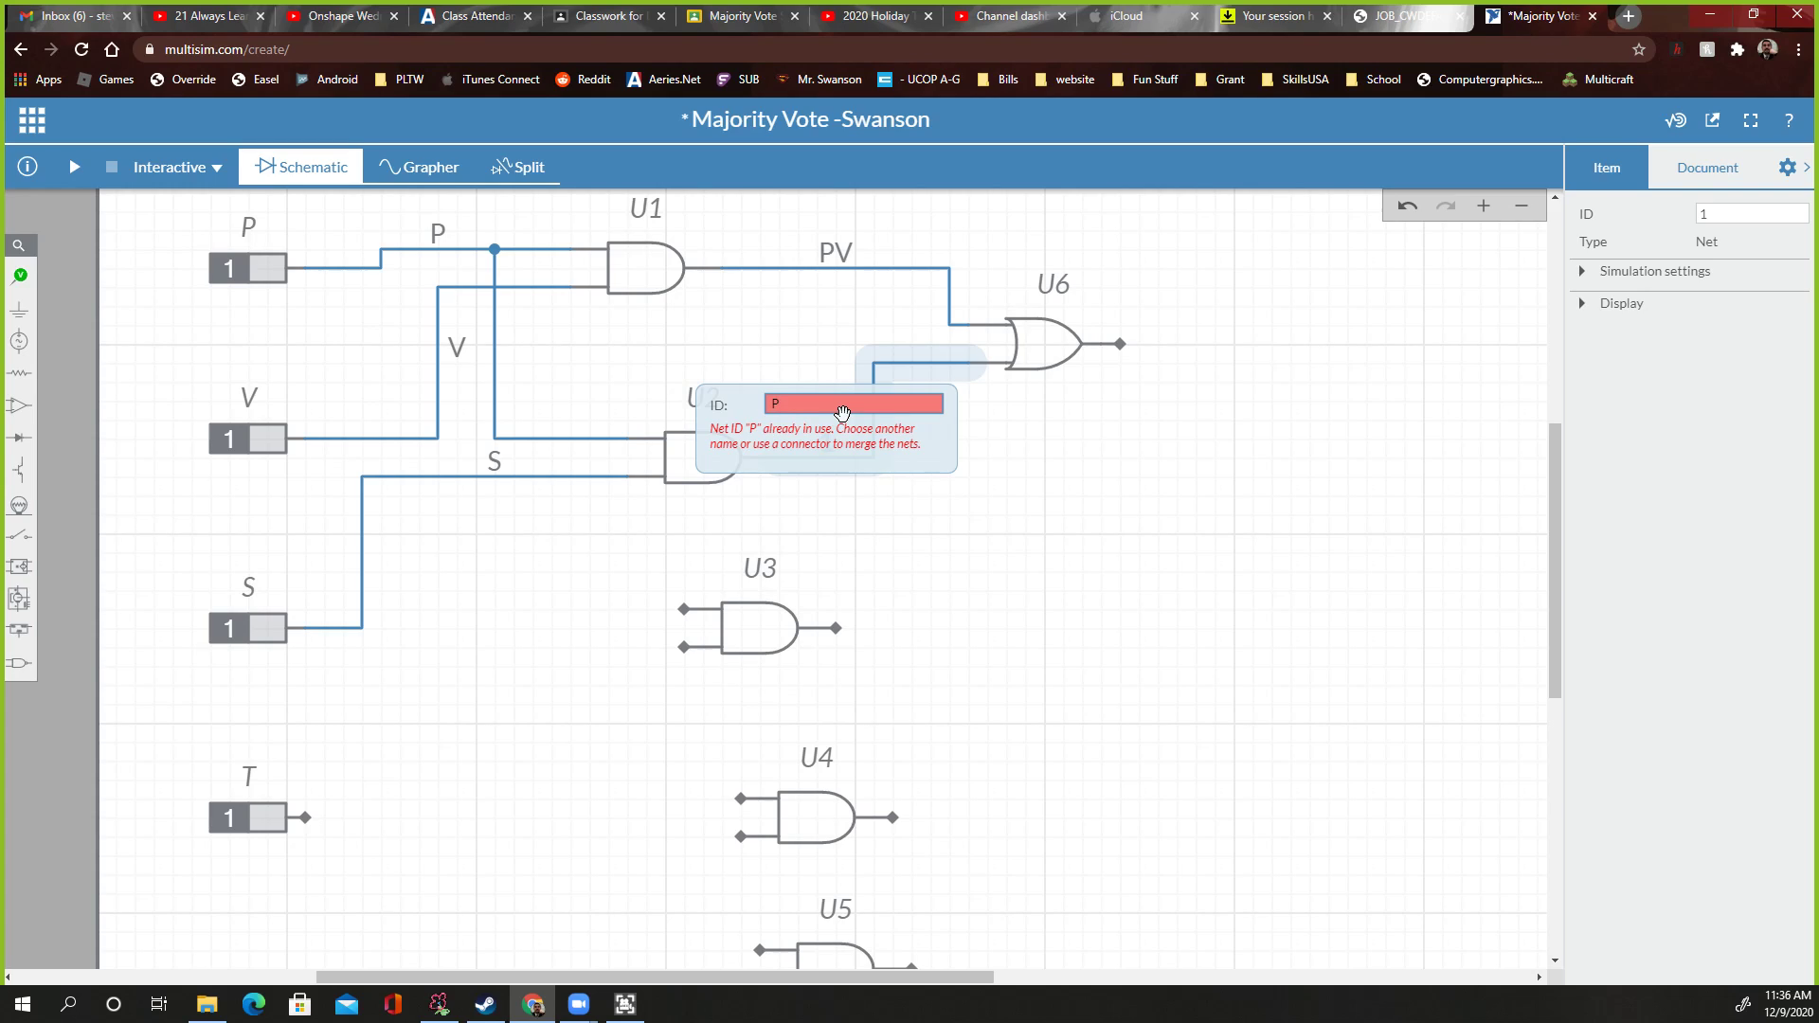
type("S")
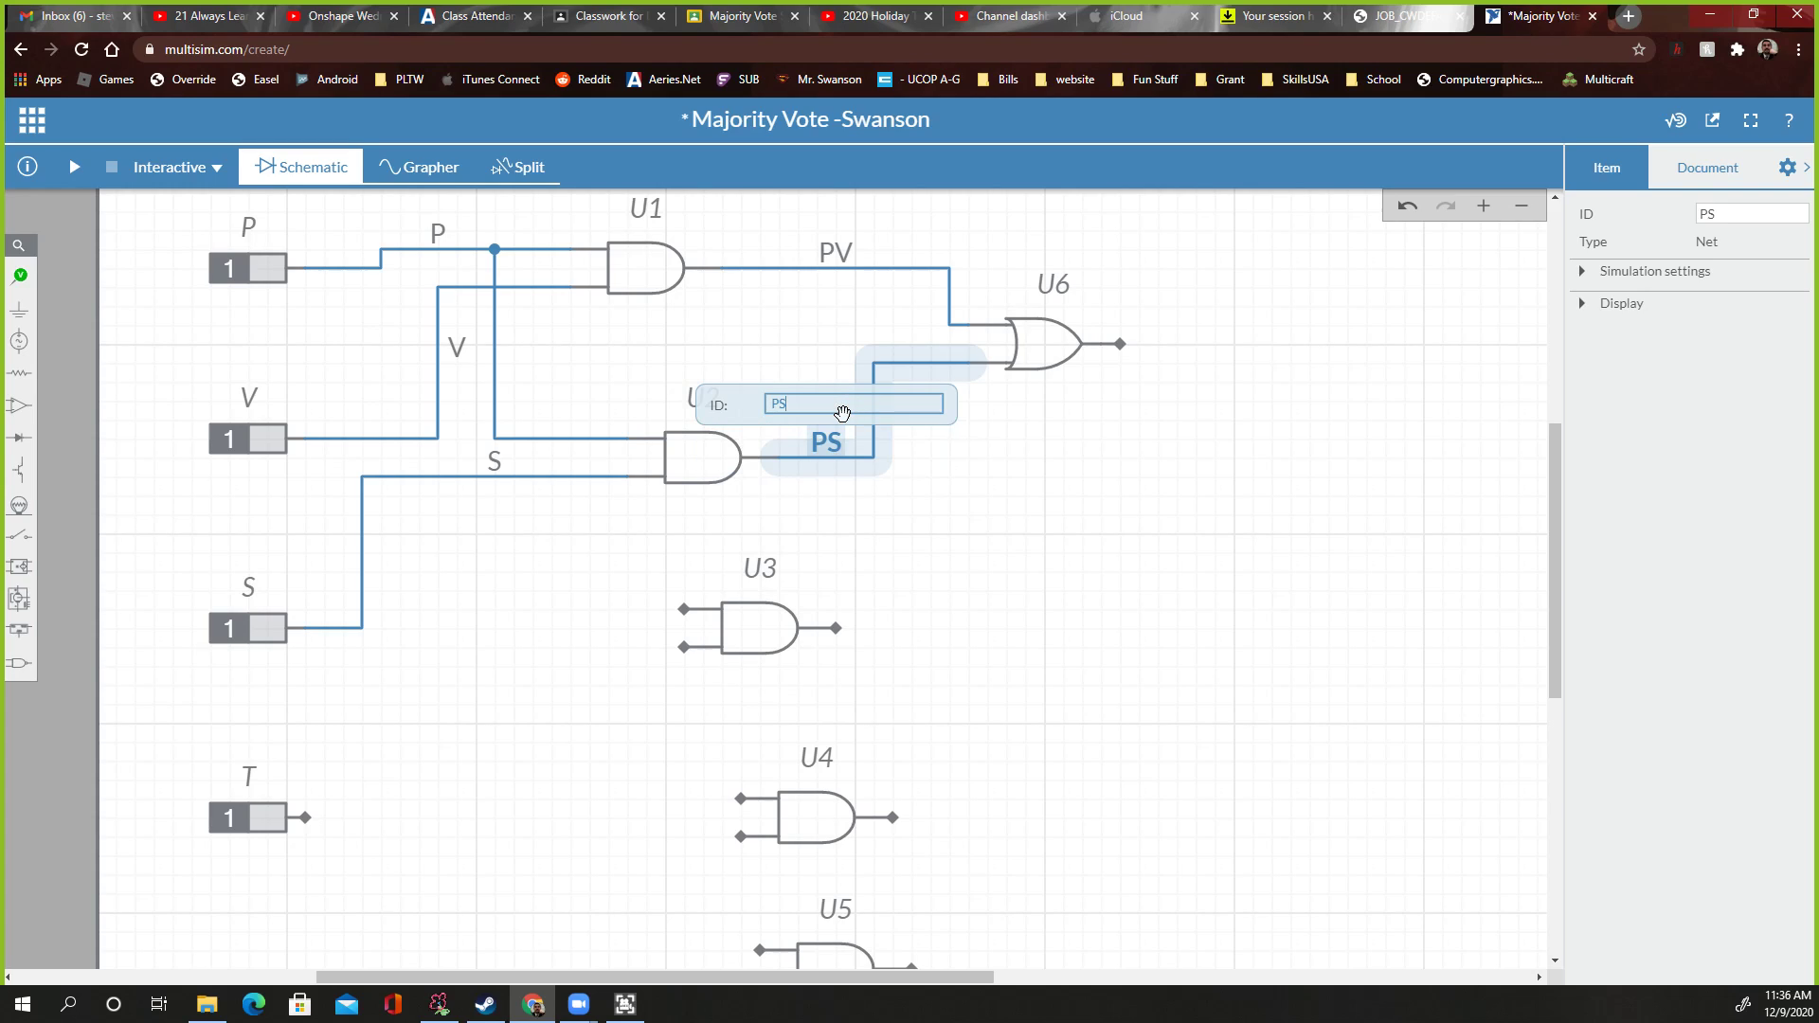
left_click(1203, 527)
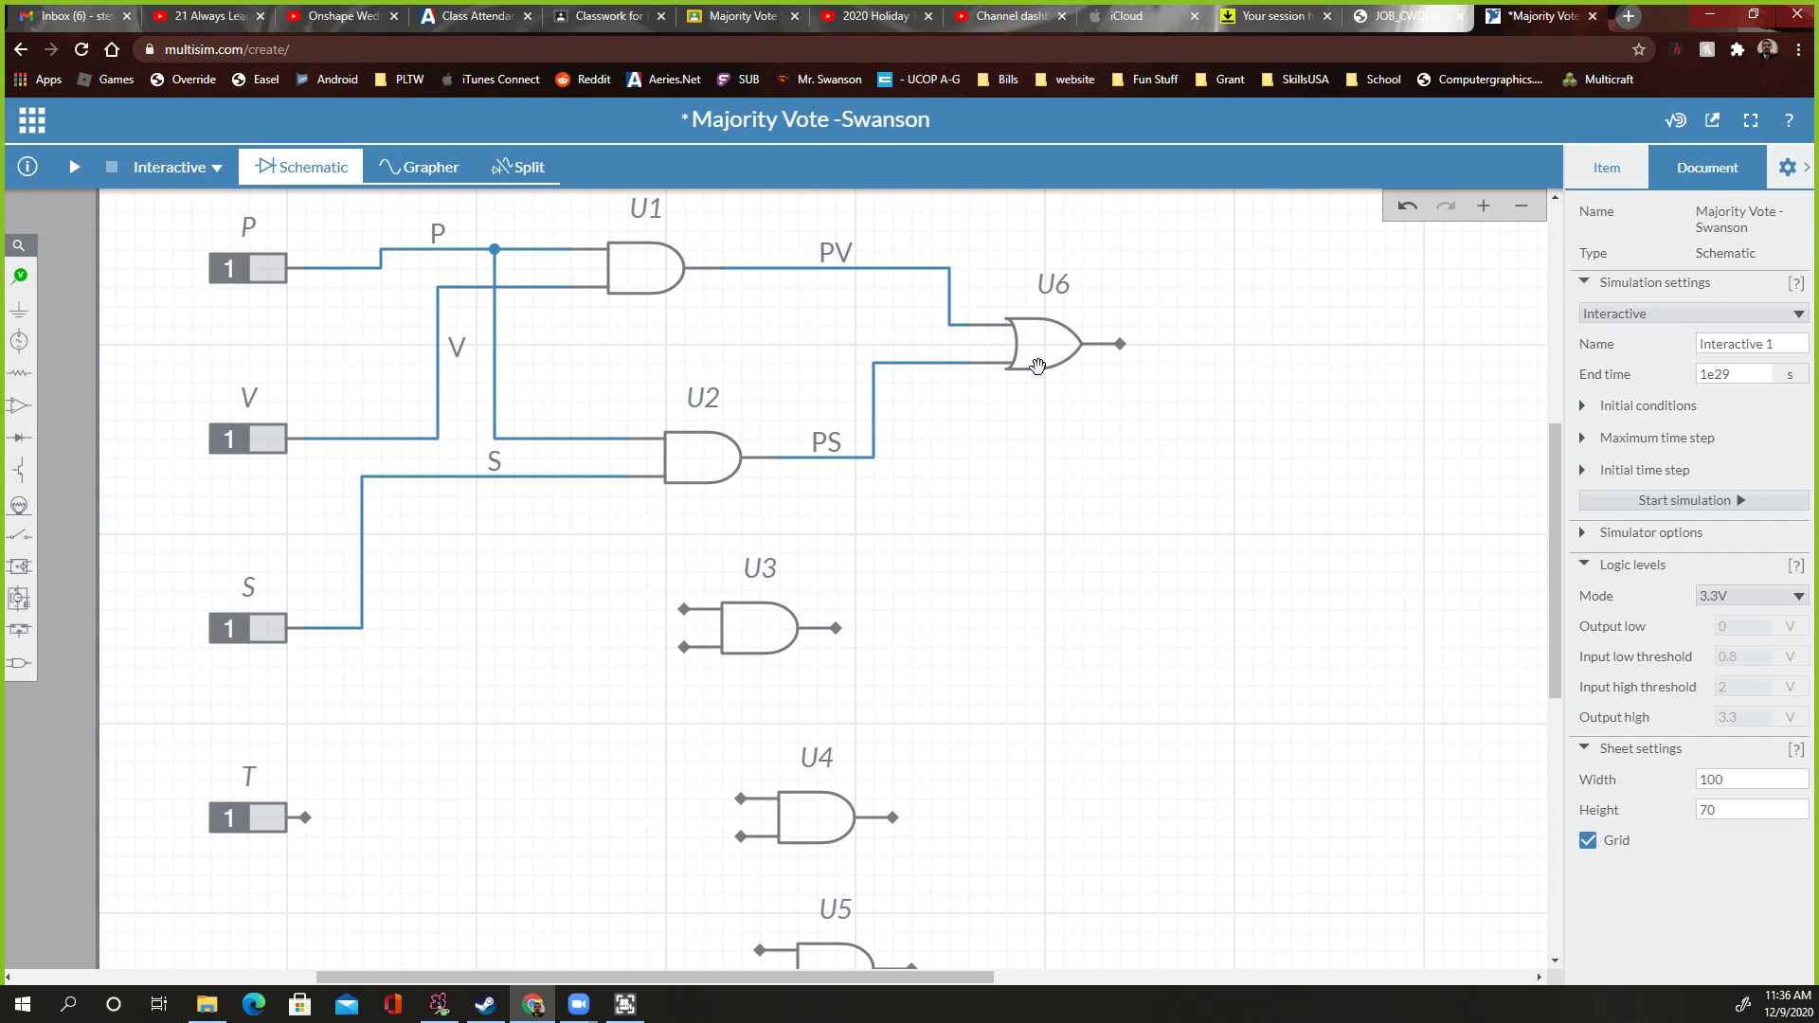
Place another two-input OR gate to the right of and slightly below U6
left_click(1122, 345)
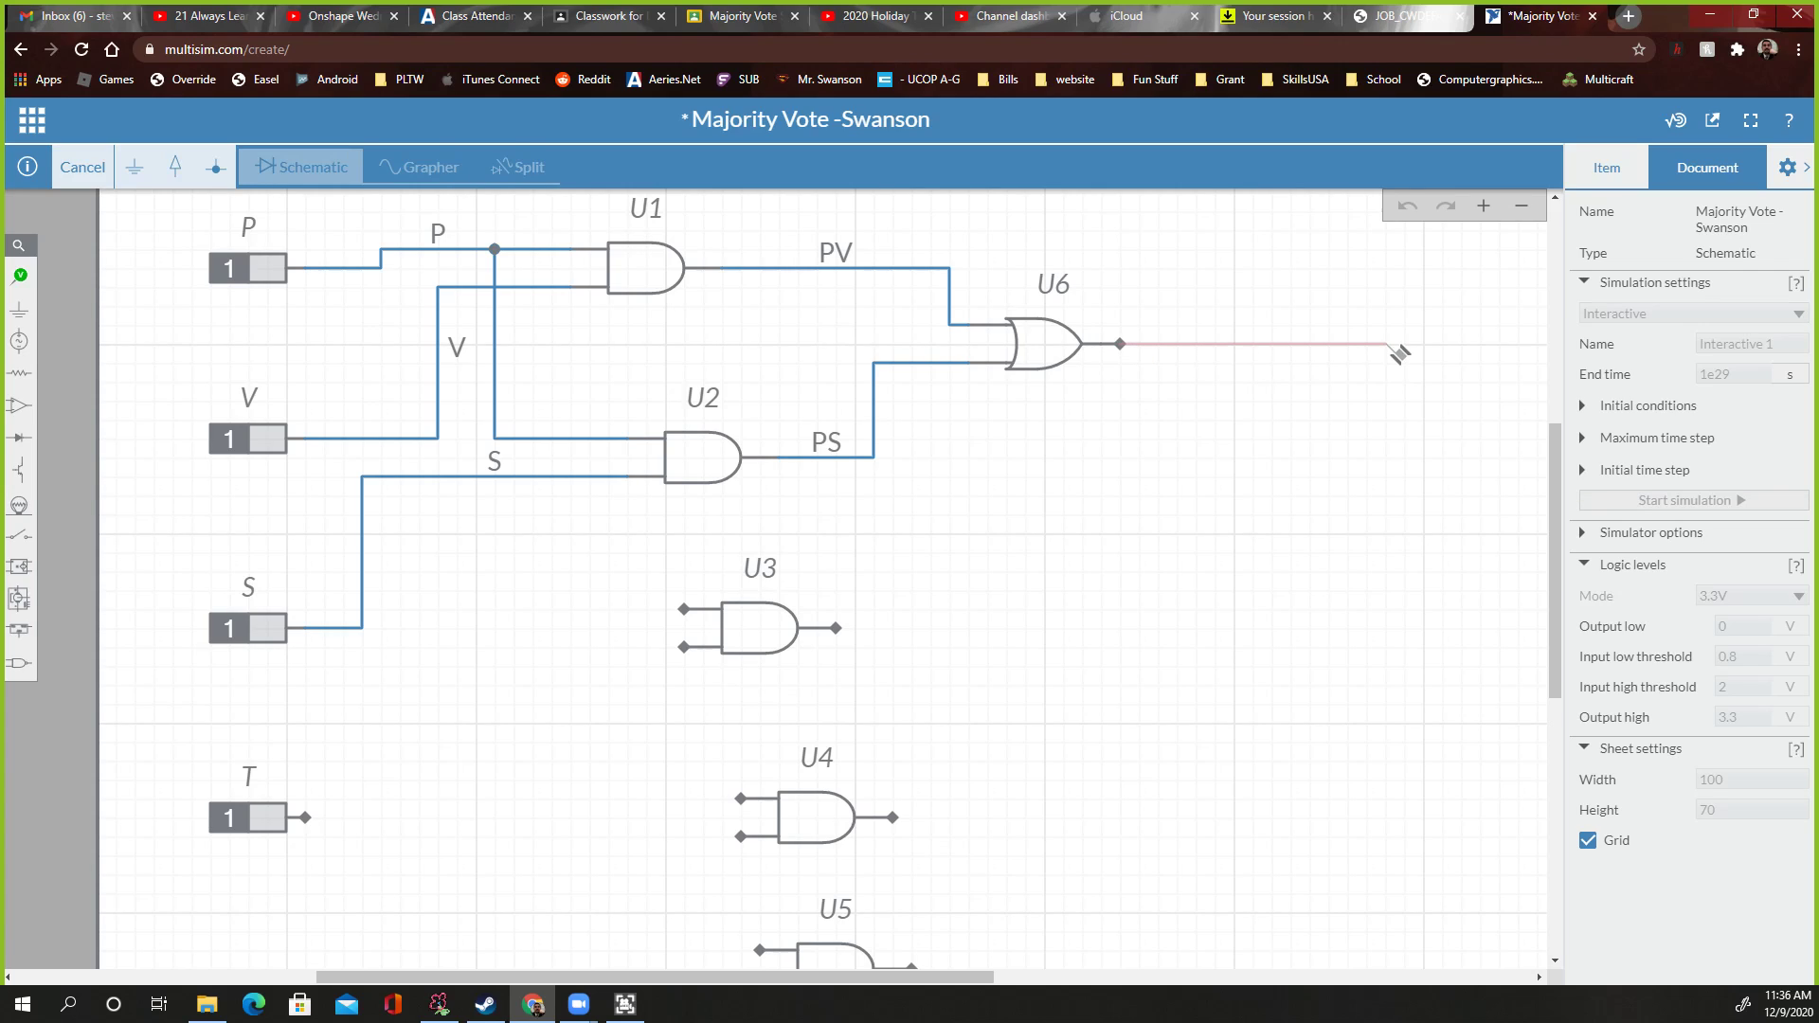
key("Escape")
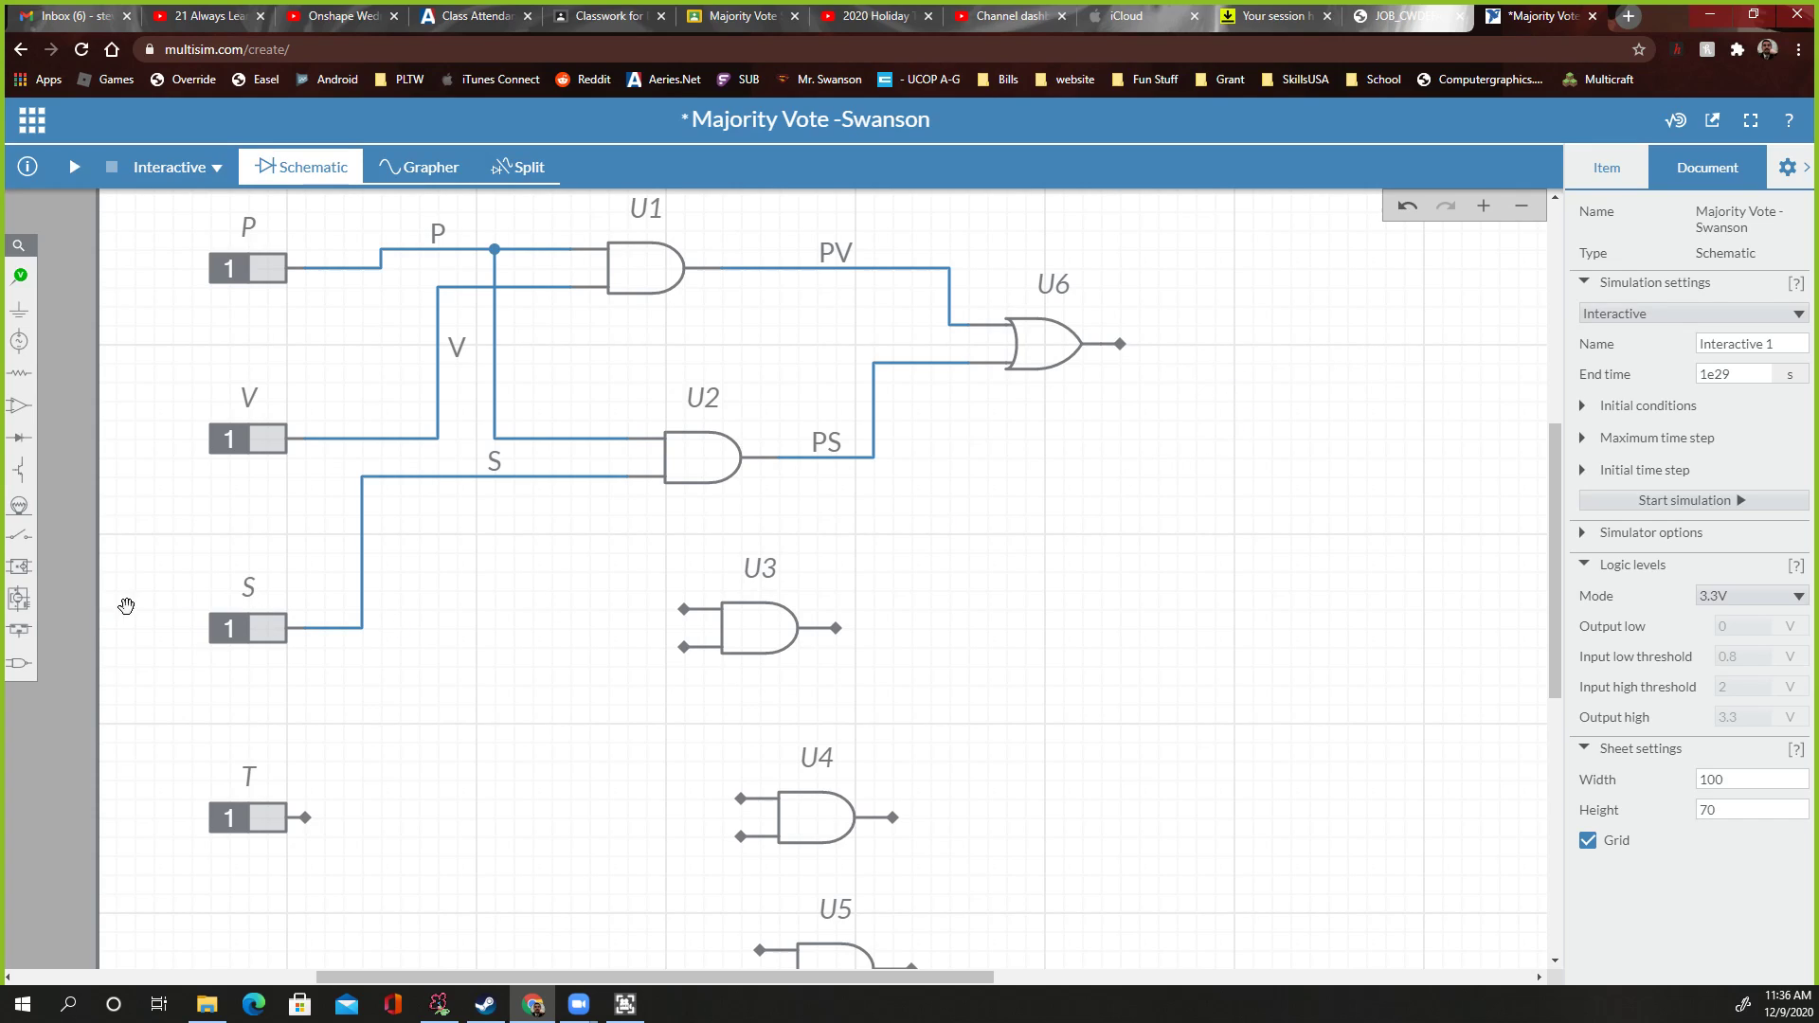
left_click(27, 663)
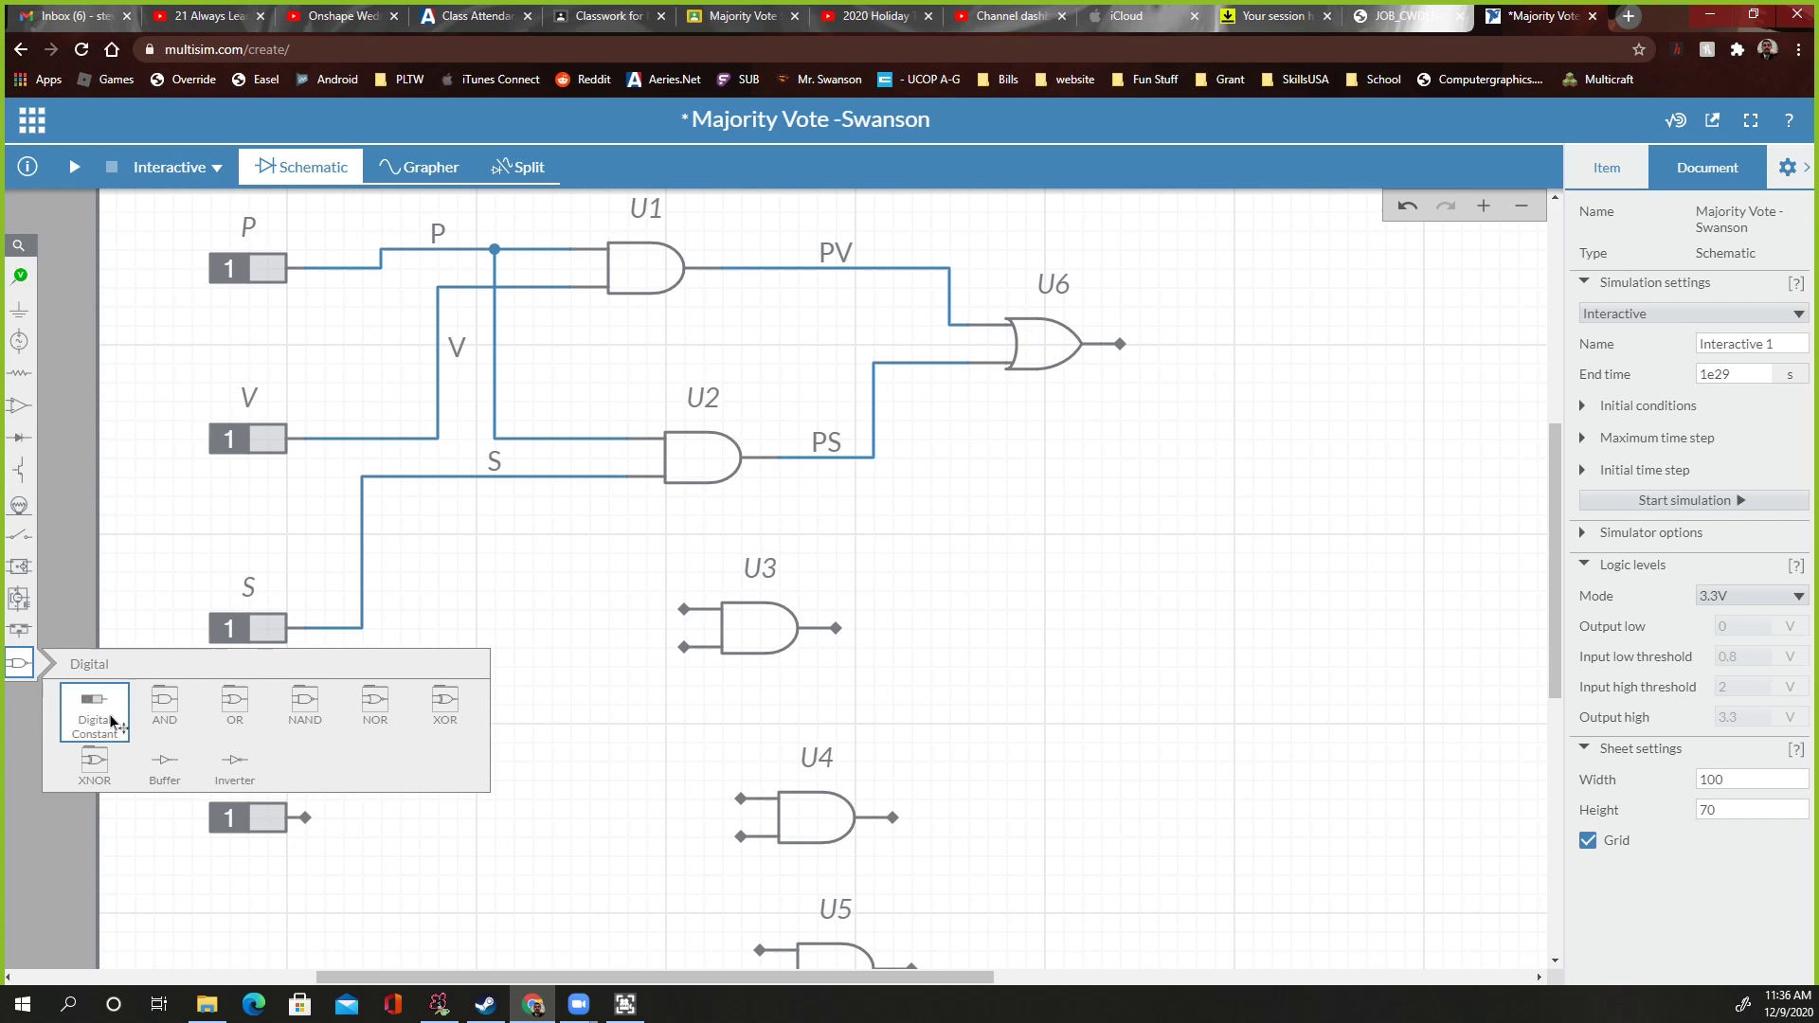
left_click(237, 713)
left_click(112, 715)
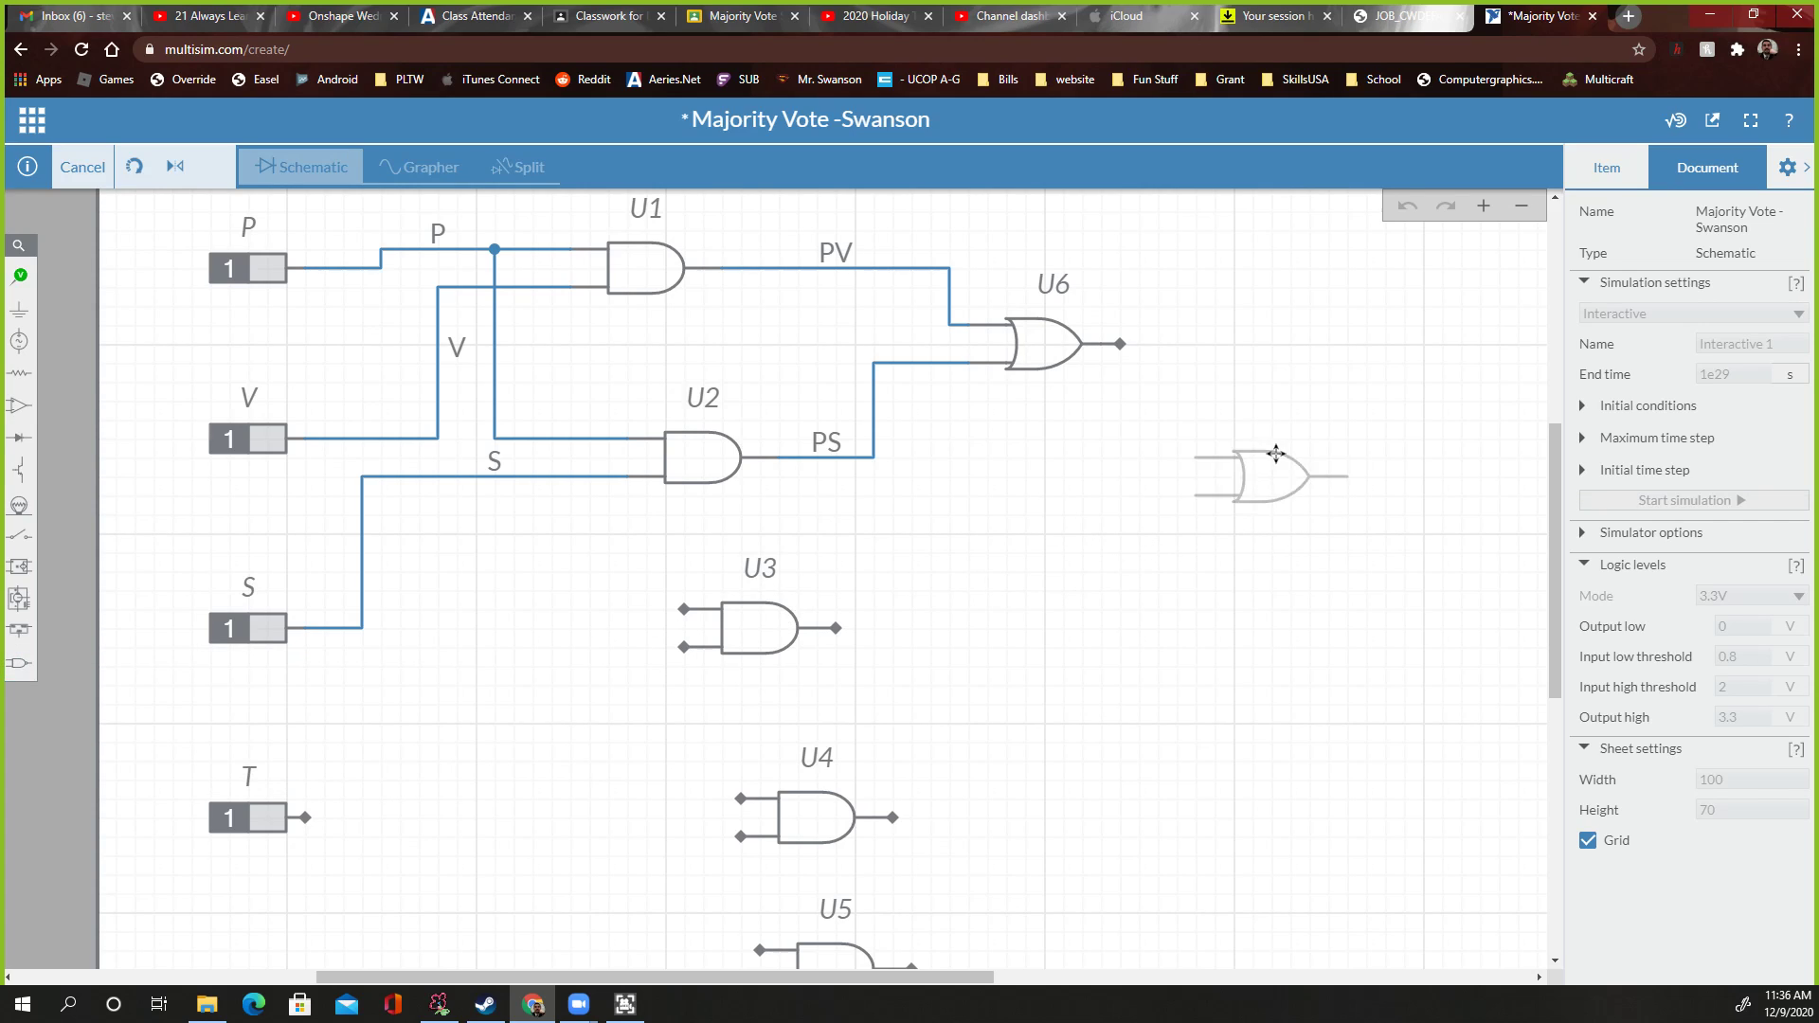
left_click(1275, 453)
Wire the output of OR gate U6 to the upper input of OR gate U7
scroll(1151, 376, "up", 3)
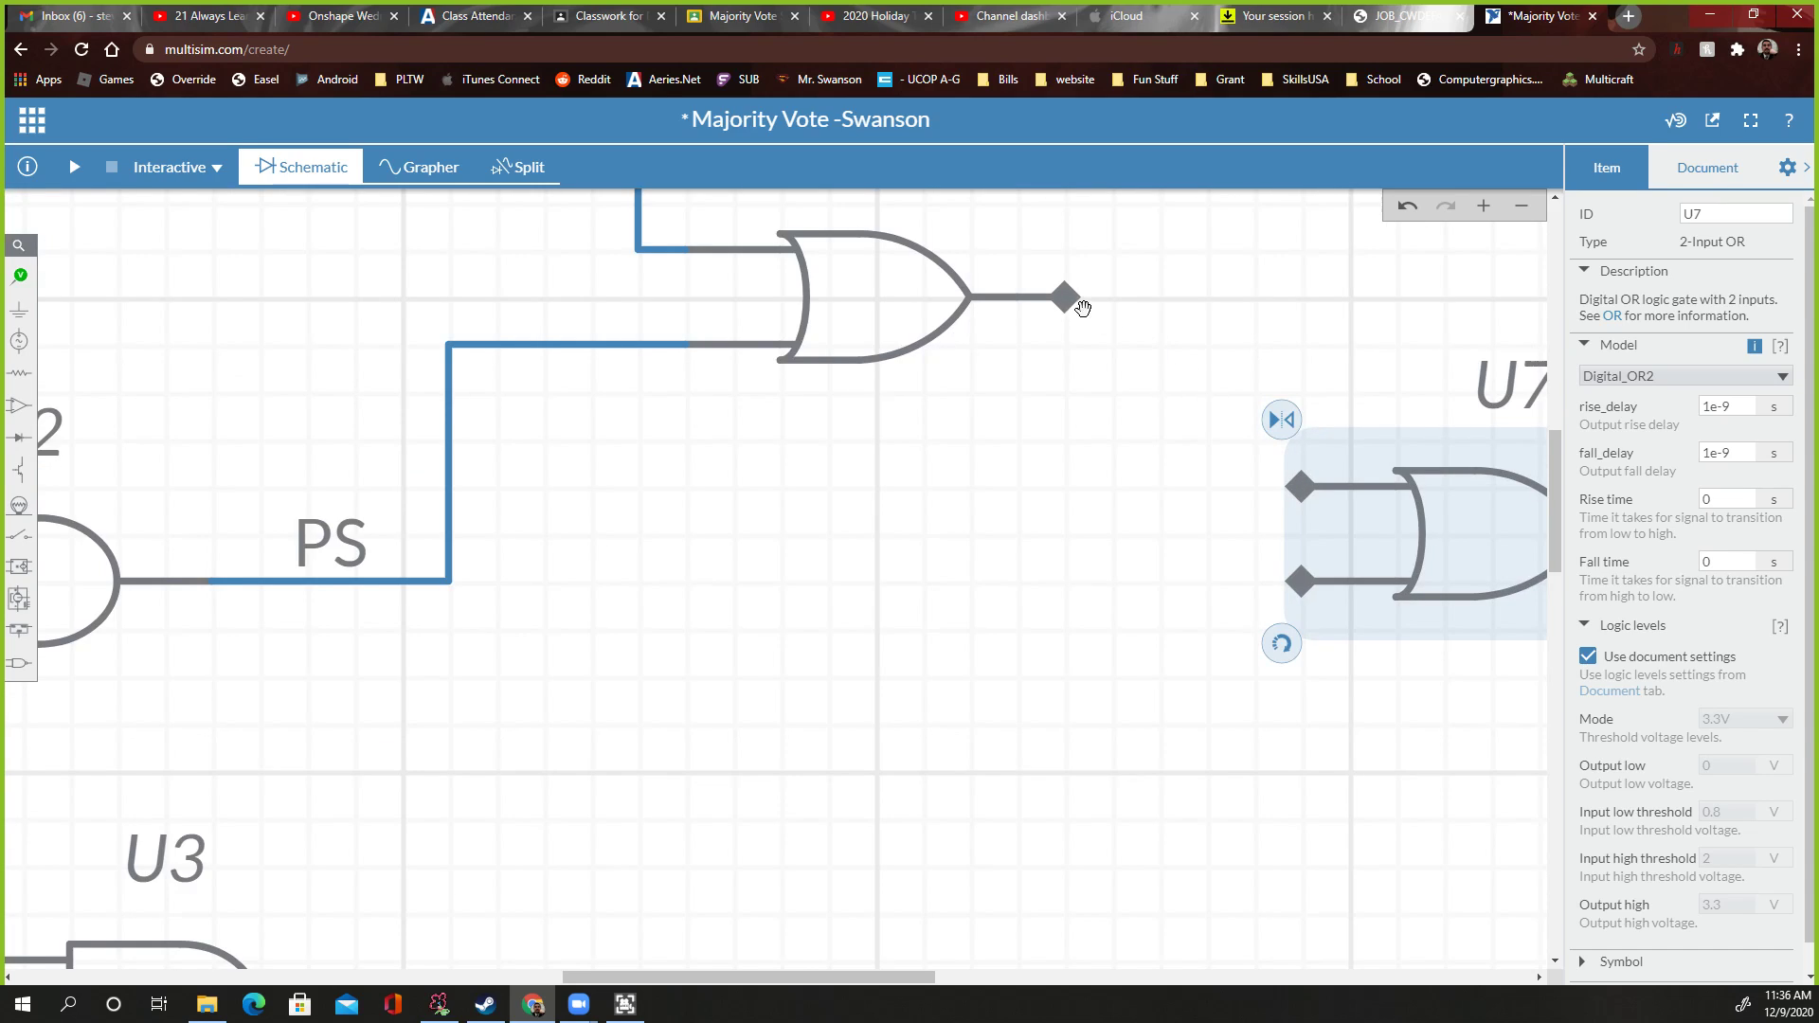
mouse_move(1081, 308)
left_mouse_down()
mouse_move(1209, 350)
mouse_move(1267, 487)
mouse_move(1407, 490)
left_mouse_up()
scroll(1326, 500, "down", 5)
scroll(1408, 499, "up", 2)
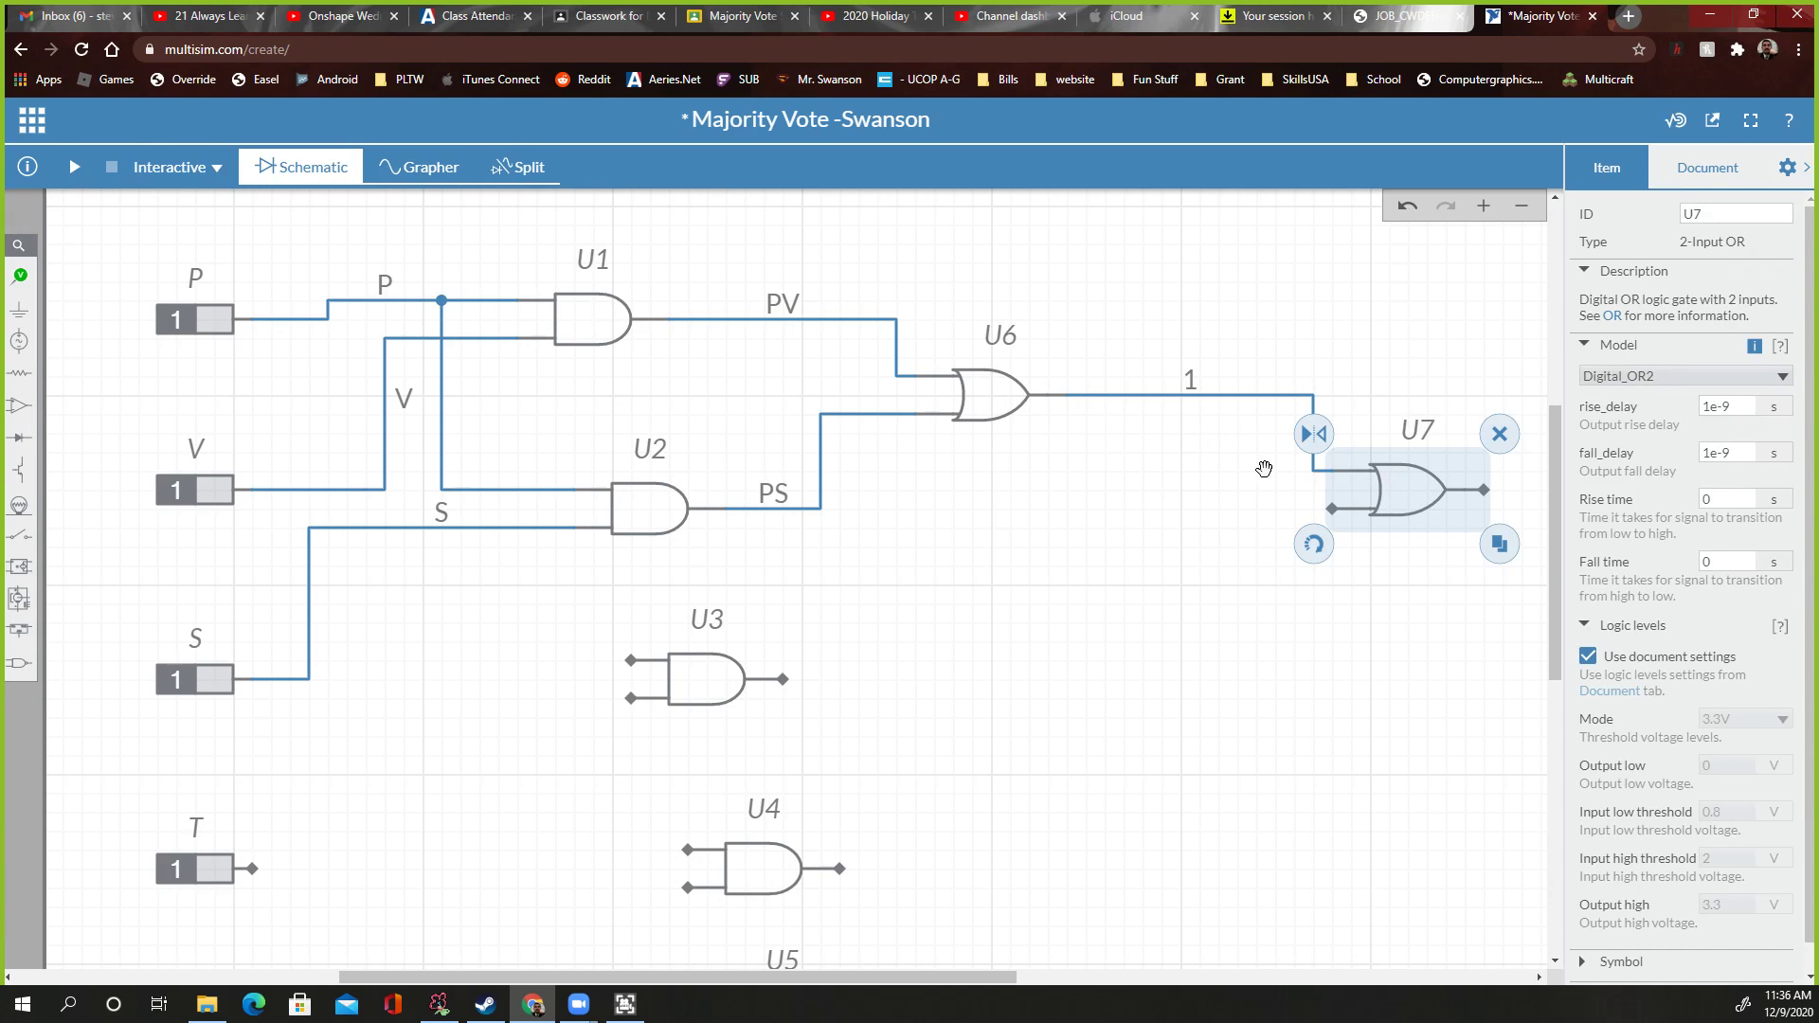
Rename the net between OR gates U6 and U7 as PV+PS
left_click(1189, 387)
left_click(1190, 382)
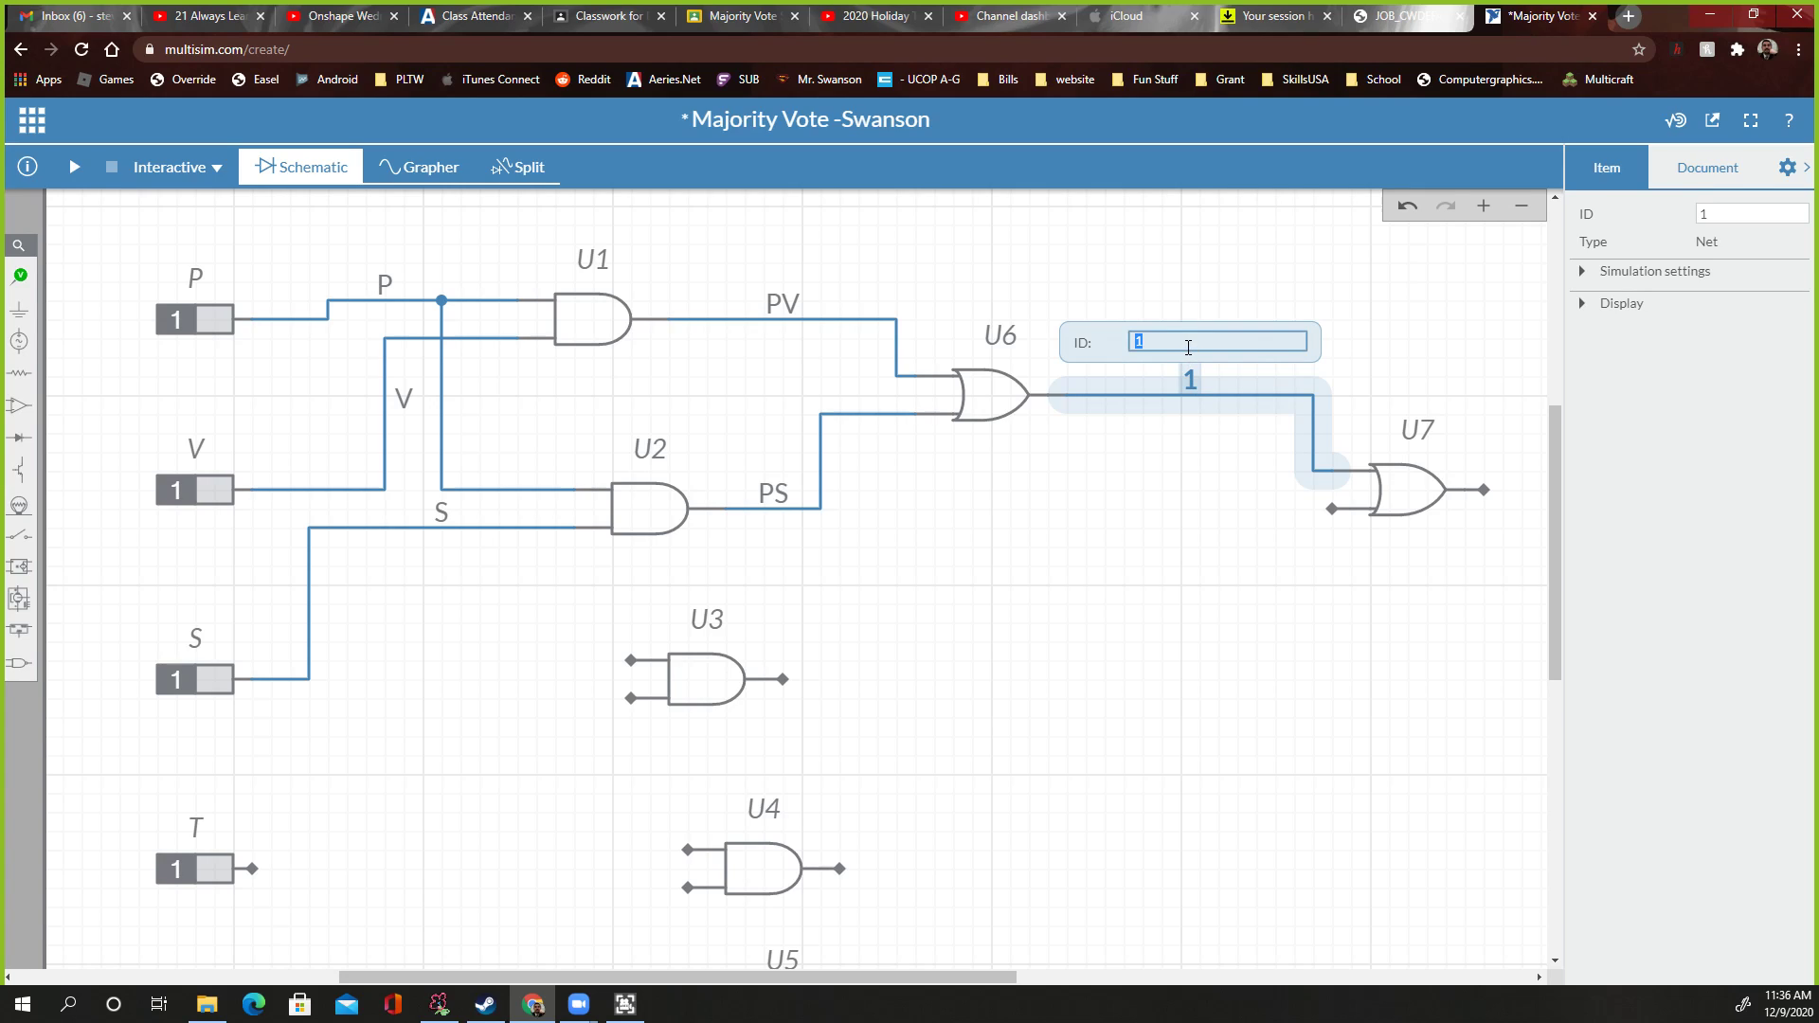
type("PV")
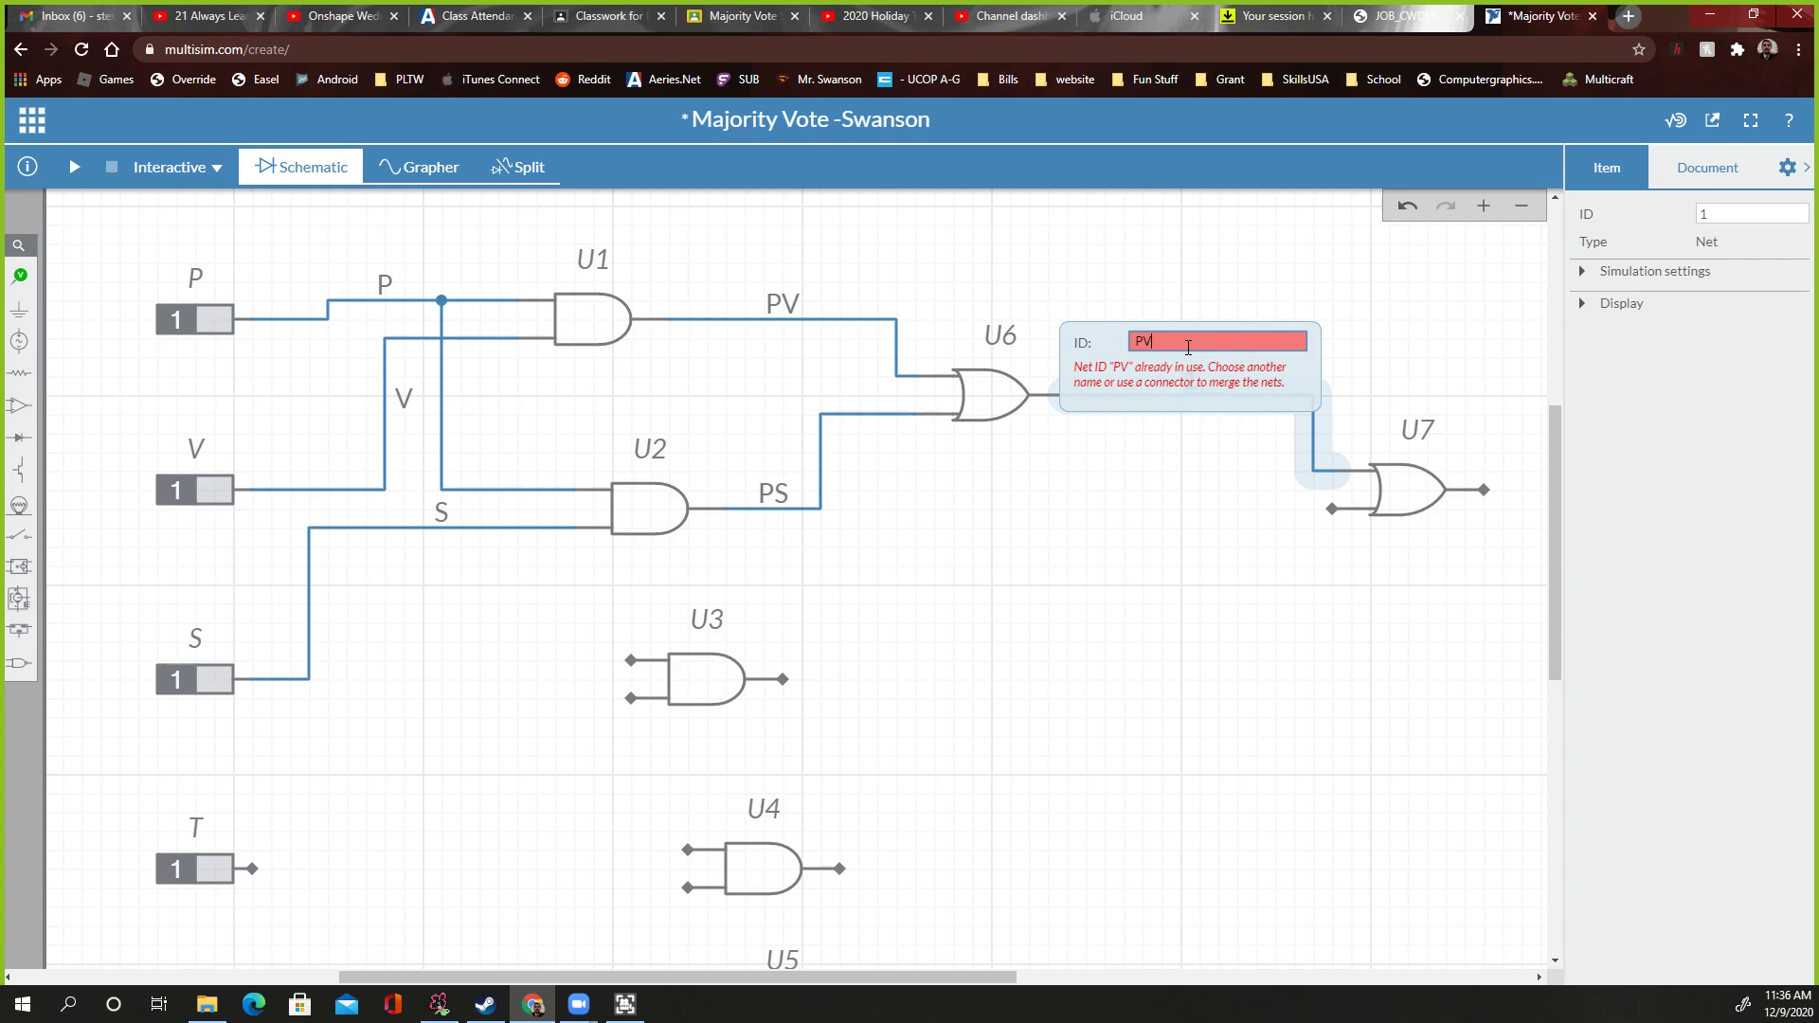
type("+PS")
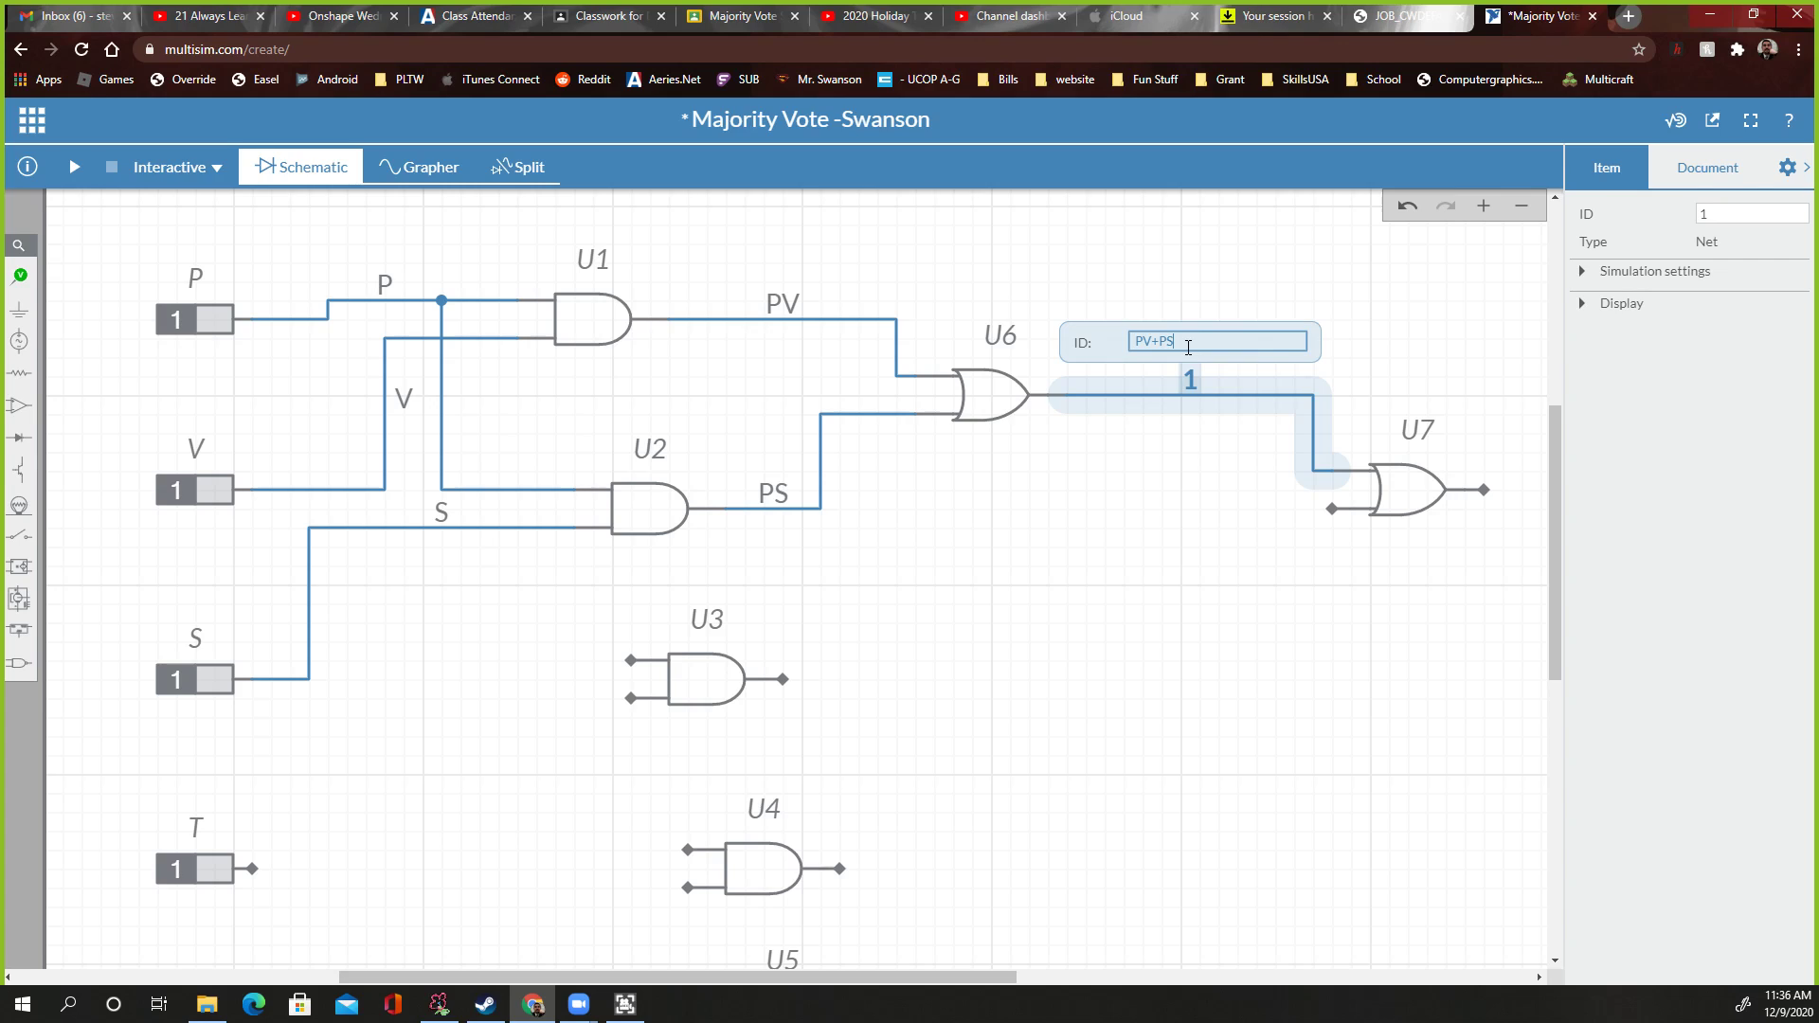
key("Return")
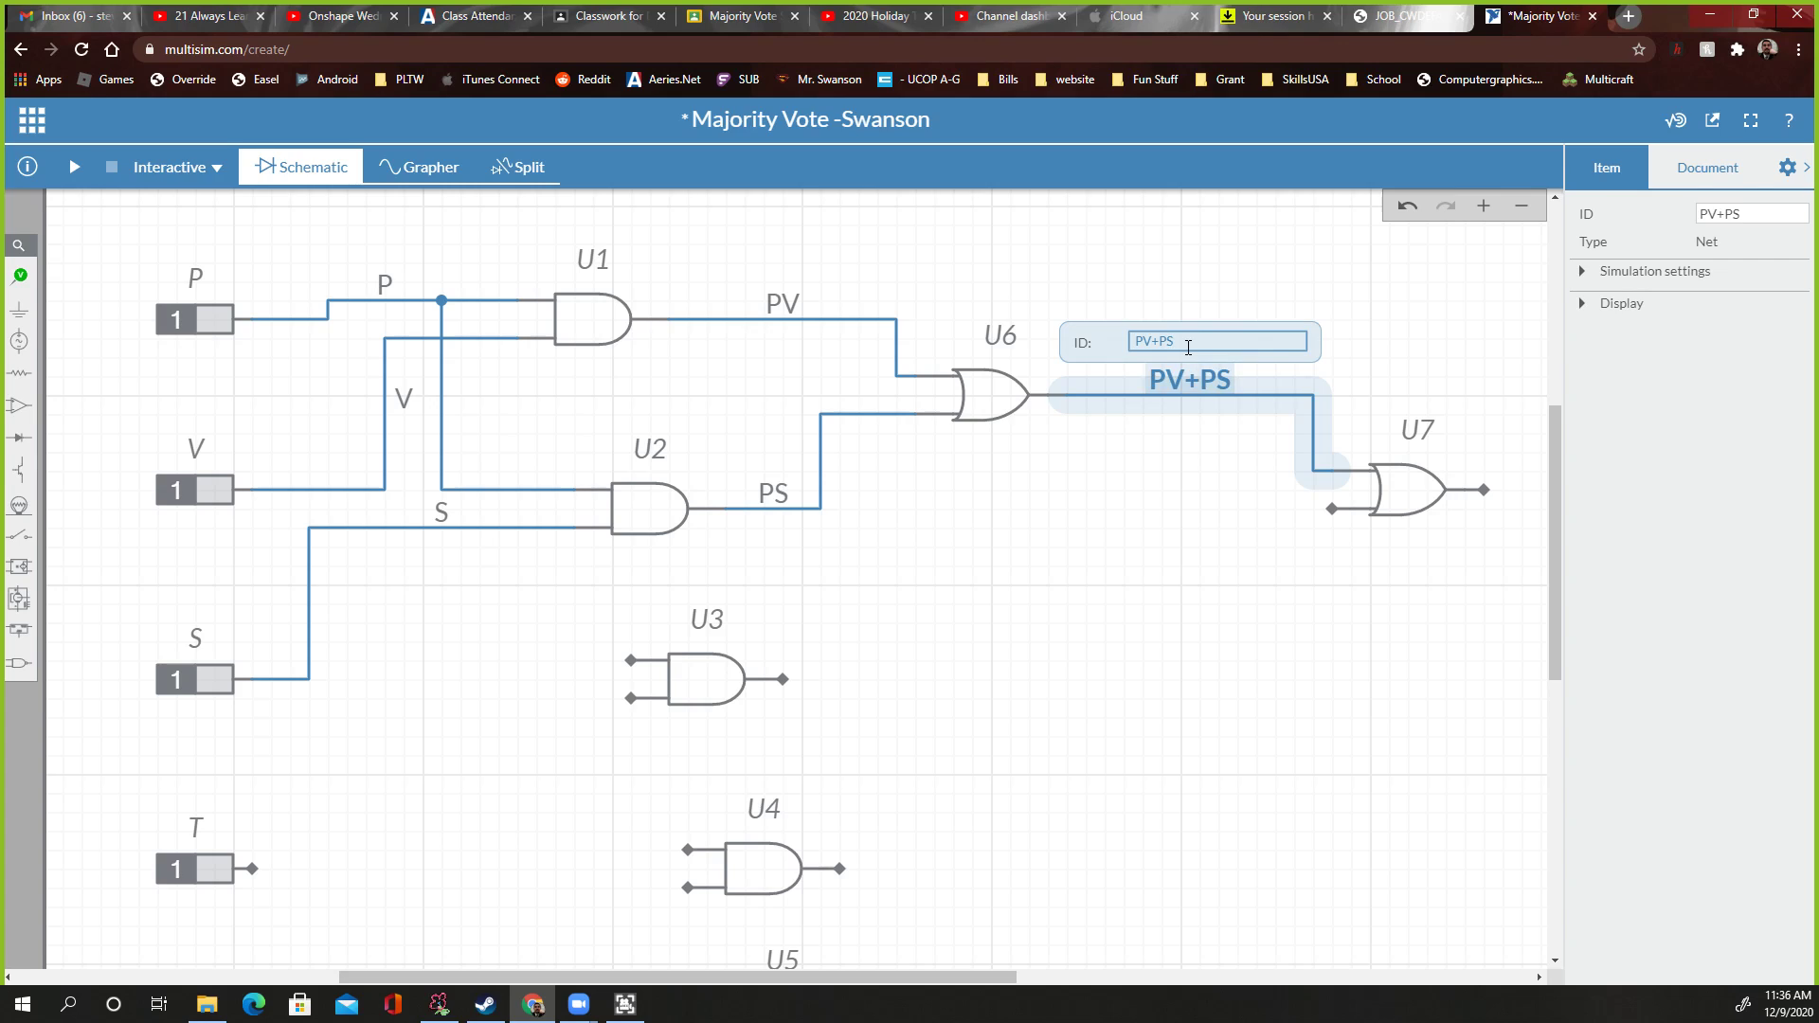
left_click(1166, 511)
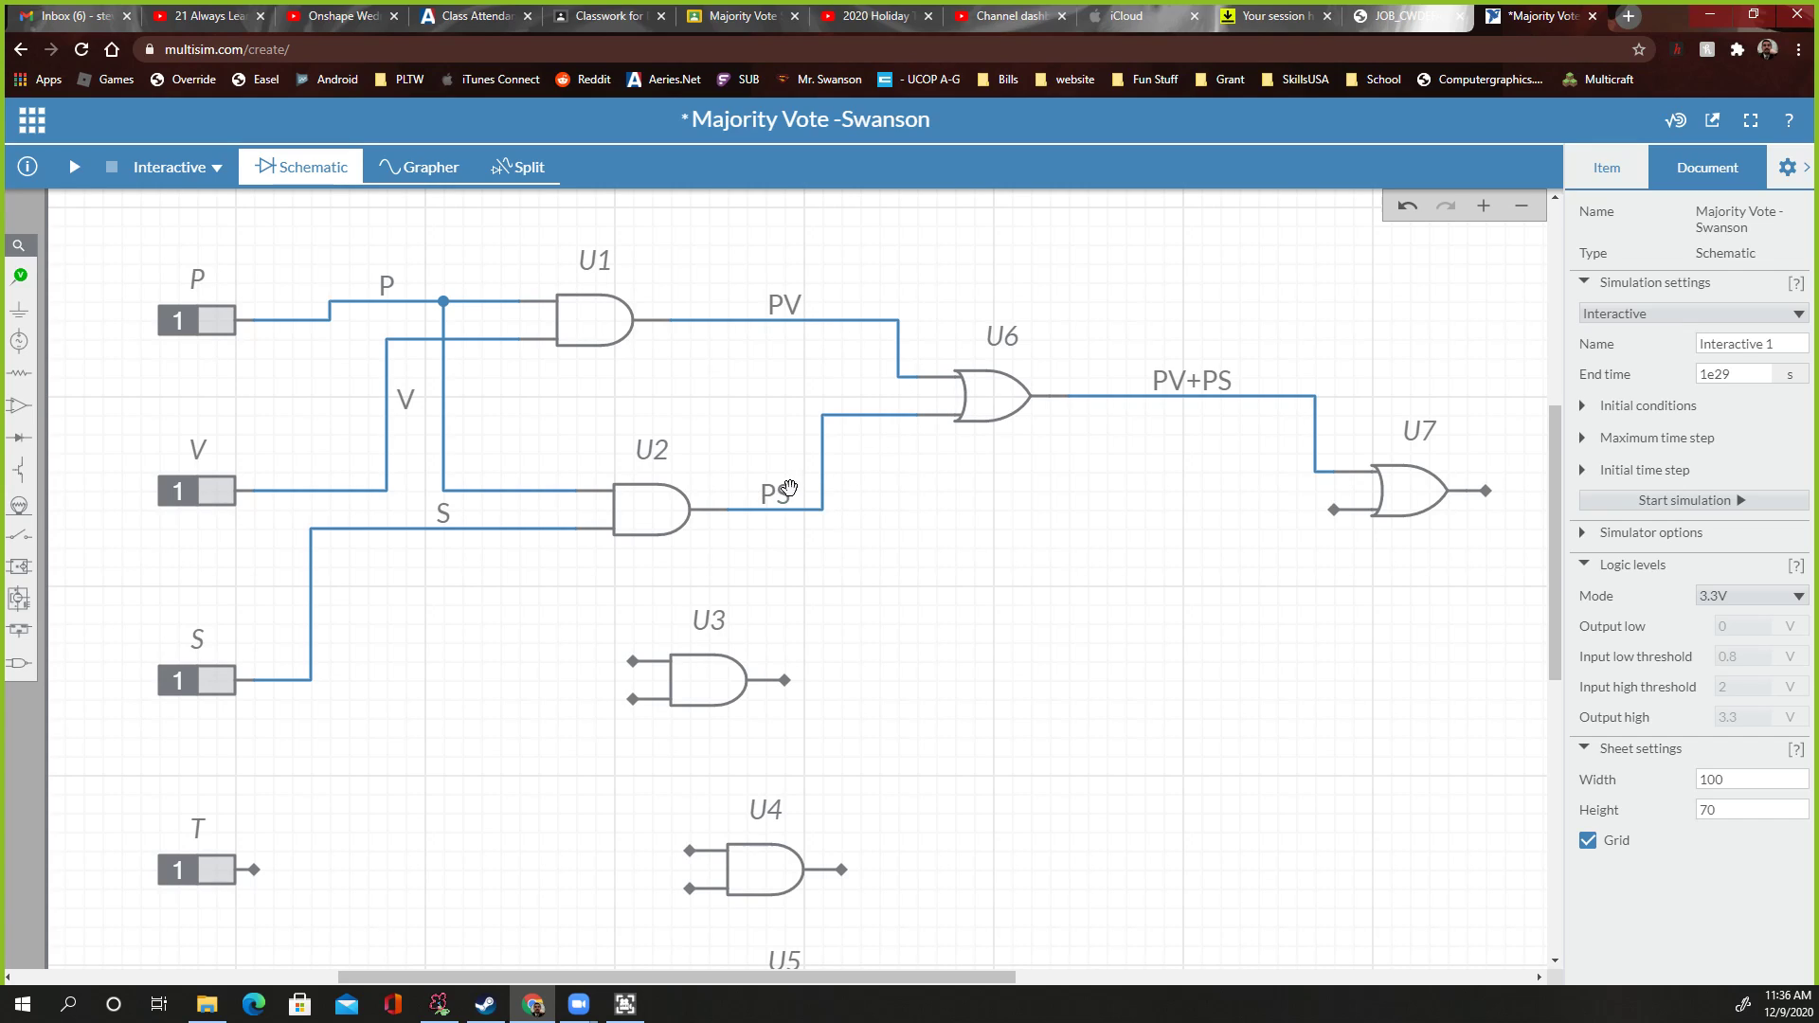
Select the PV+PS net and review the whole schematic, including the gates that are still unconnected
left_click(1085, 398)
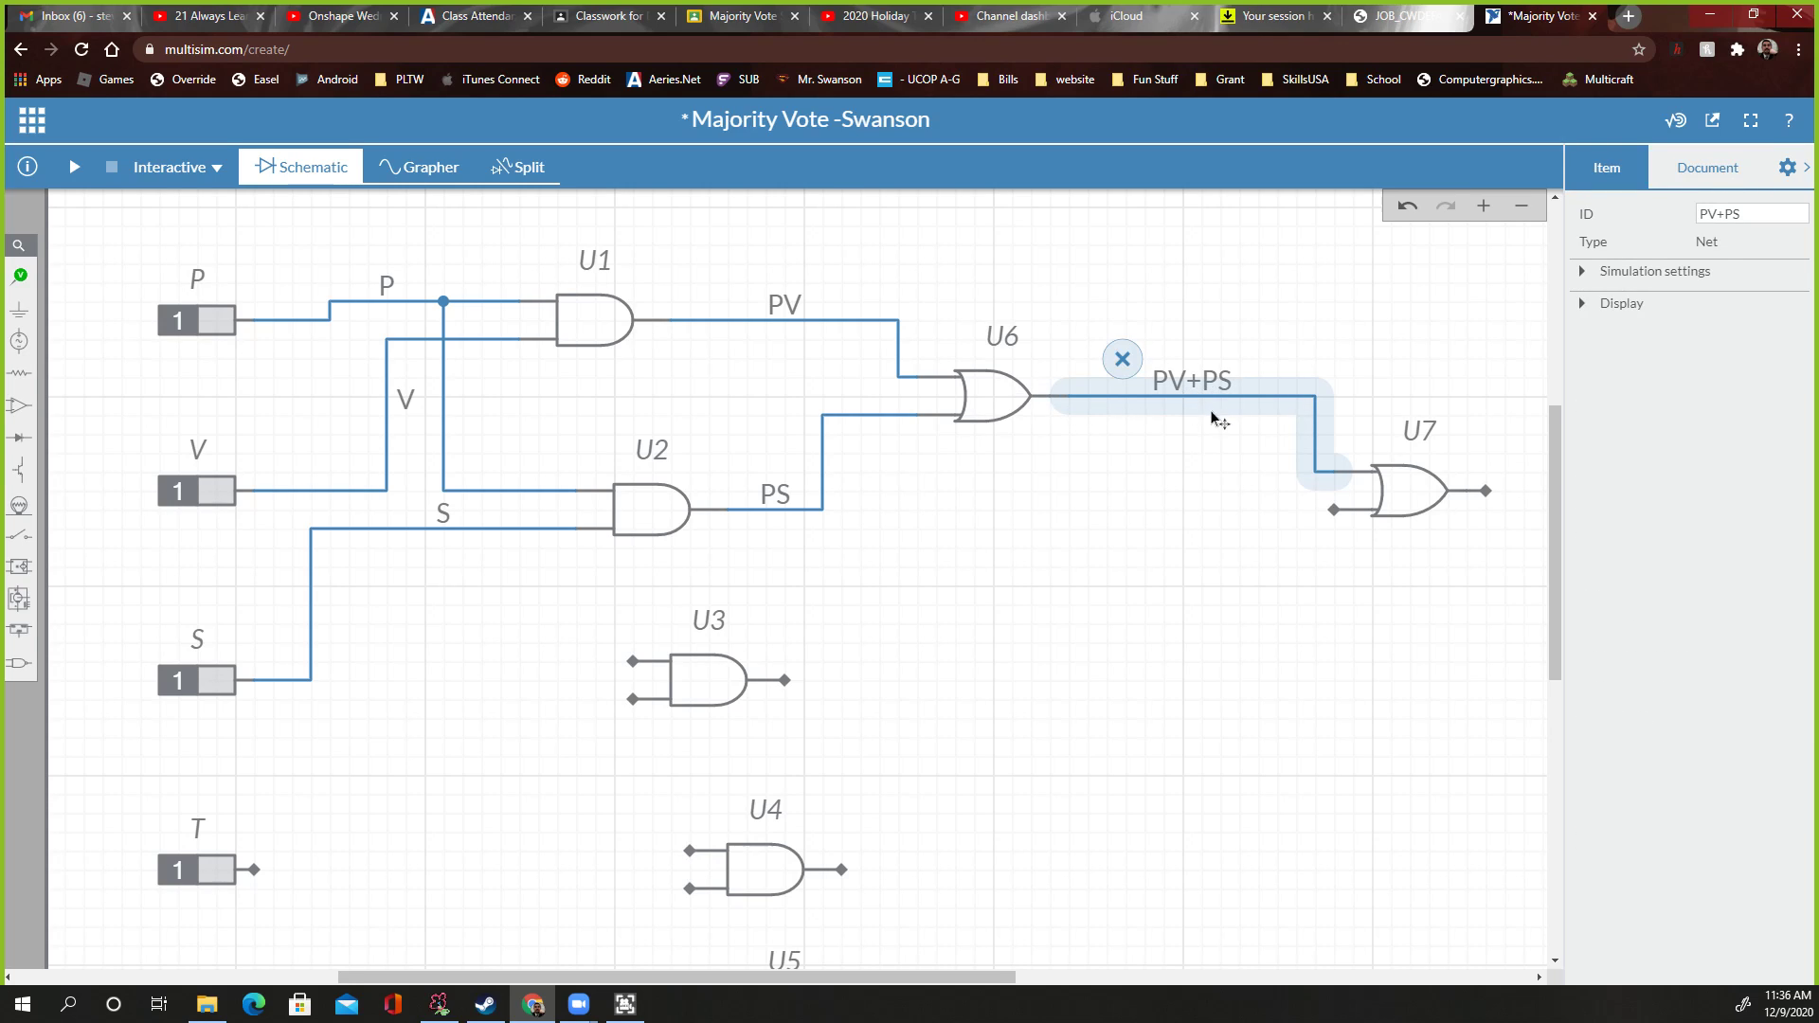
scroll(1219, 420, "down", 2)
scroll(1027, 552, "up", 1)
scroll(1064, 520, "down", 1)
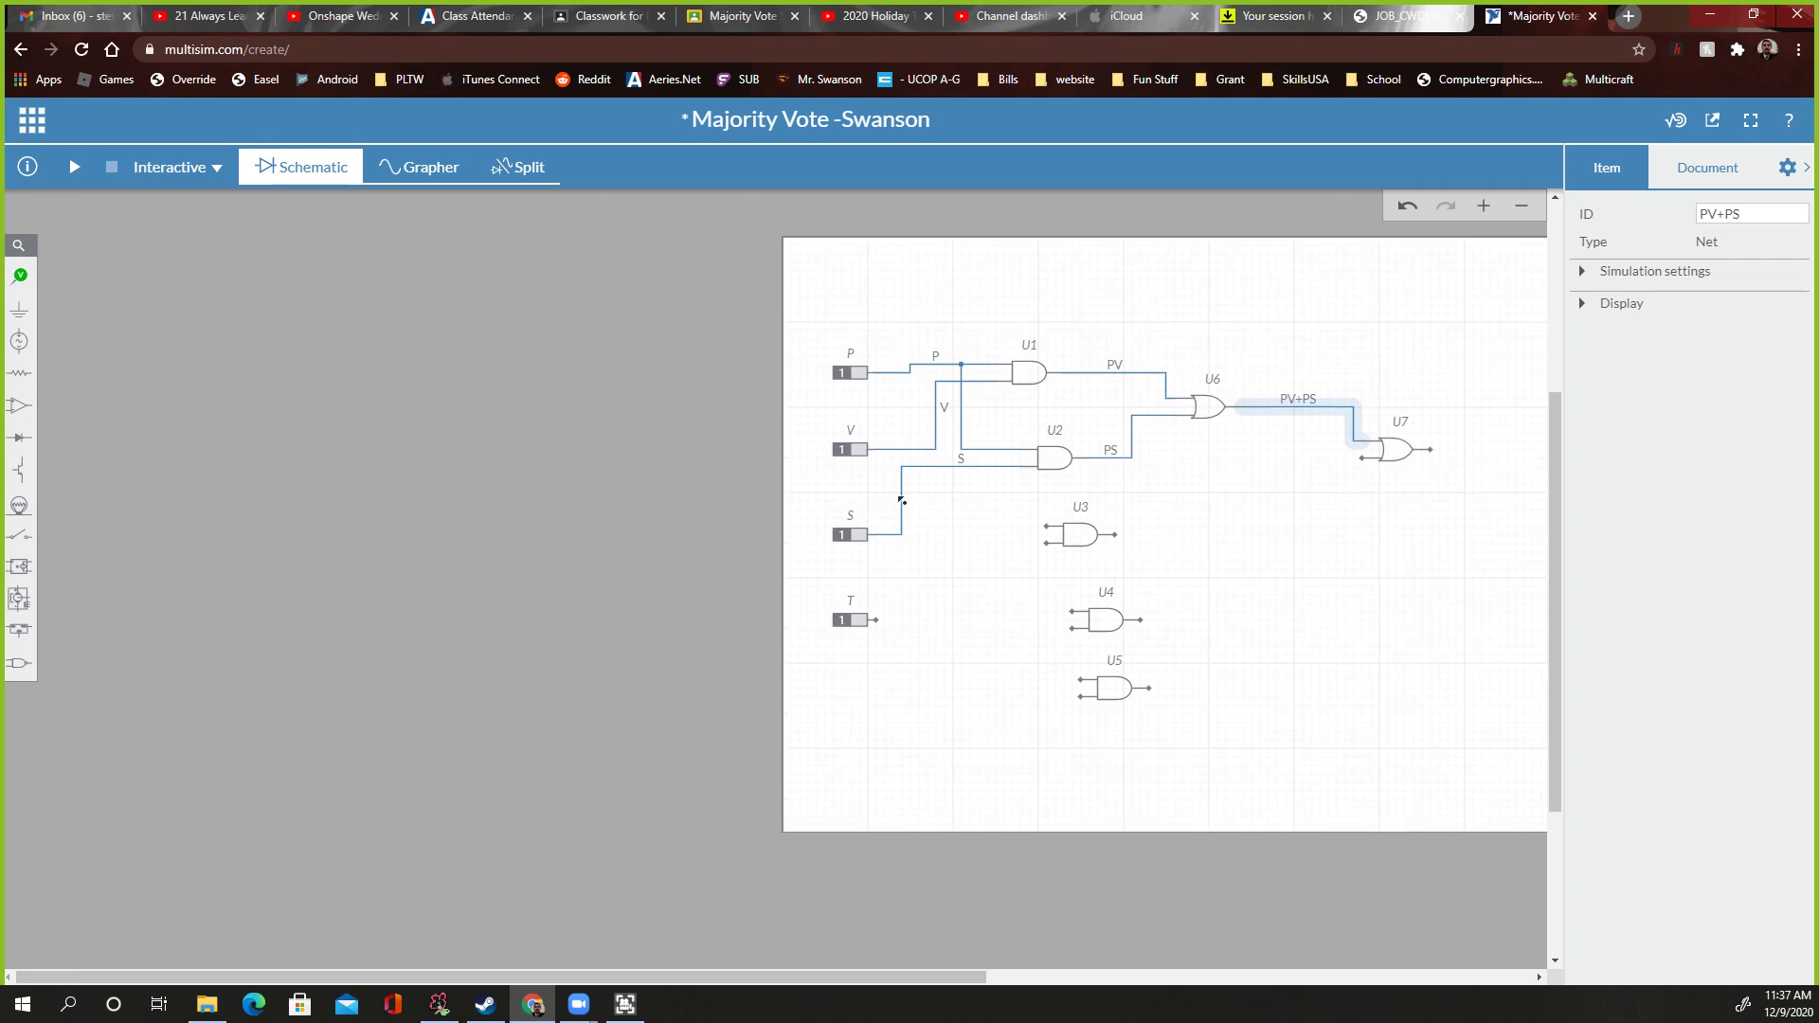
scroll(1213, 556, "down", 4)
scroll(954, 586, "up", 5)
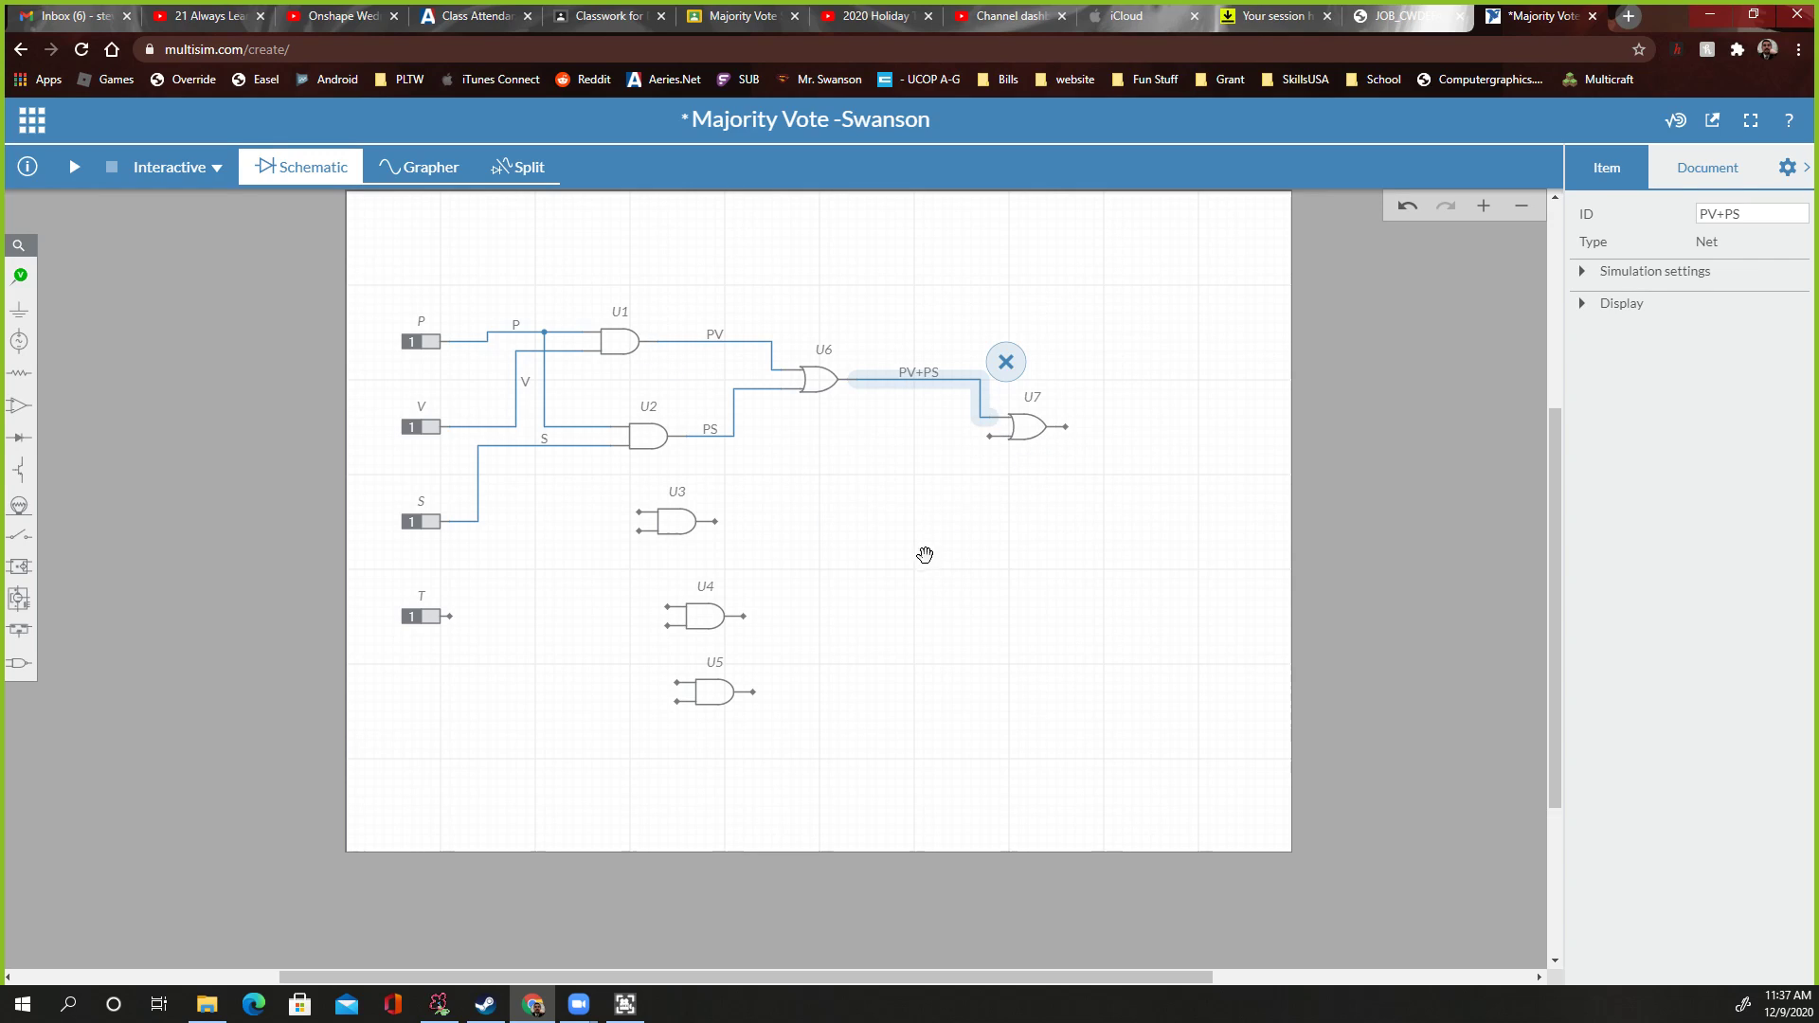
scroll(905, 390, "up", 1)
scroll(909, 388, "down", 1)
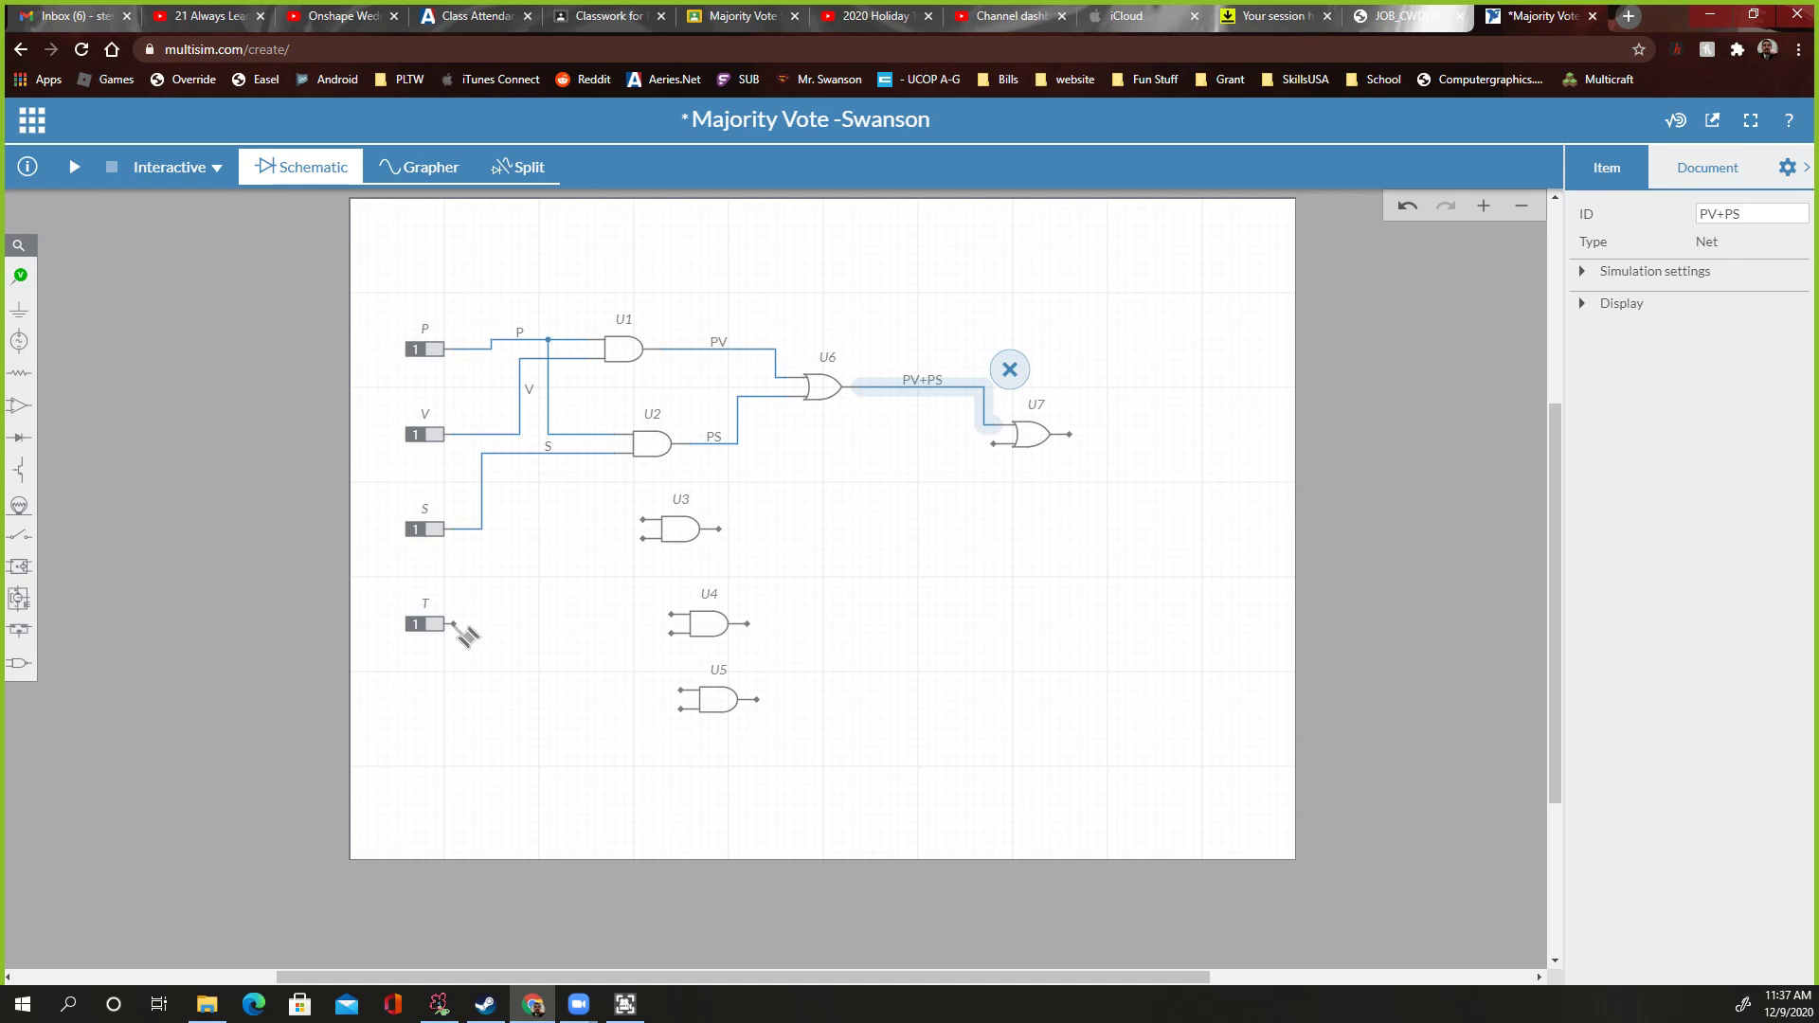
Delete the three unconnected AND gates U3, U4 and U5 from the schematic
left_click(690, 540)
key("Delete")
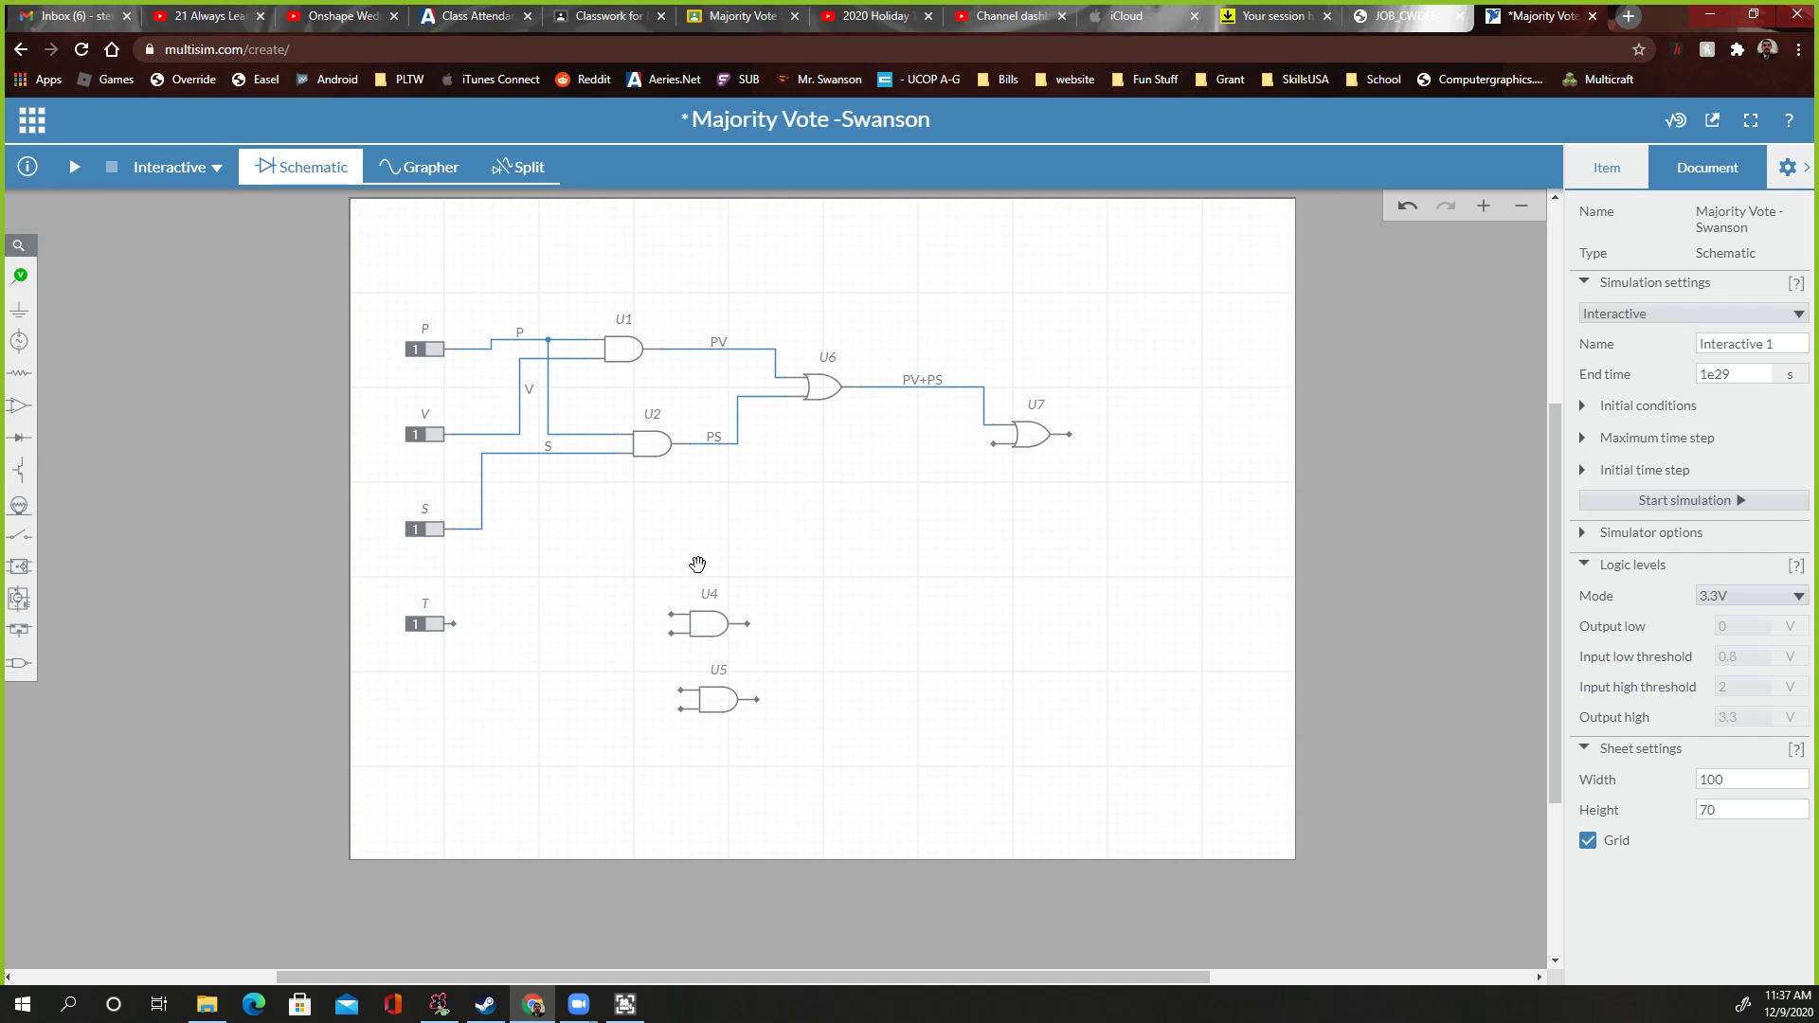
left_click(691, 622)
key("Delete")
left_click(718, 703)
key("Delete")
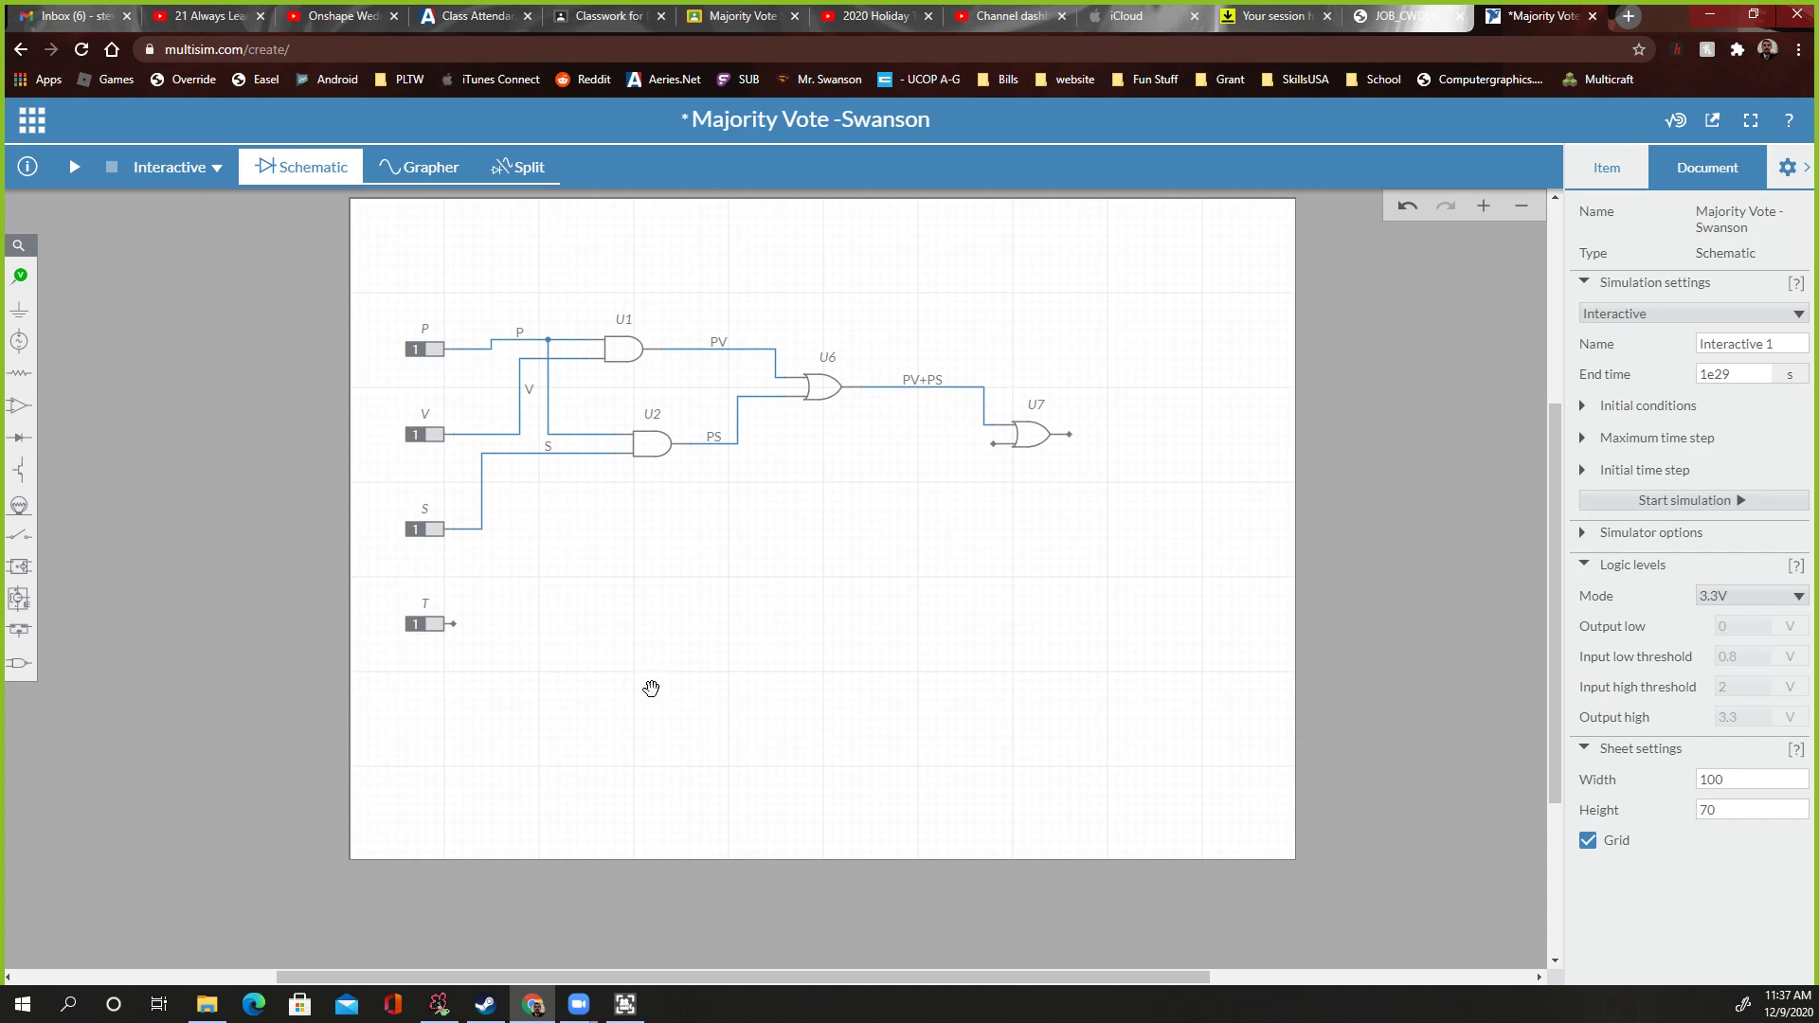
Wire the T input to the lower input of OR gate U7
scroll(454, 625, "up", 2)
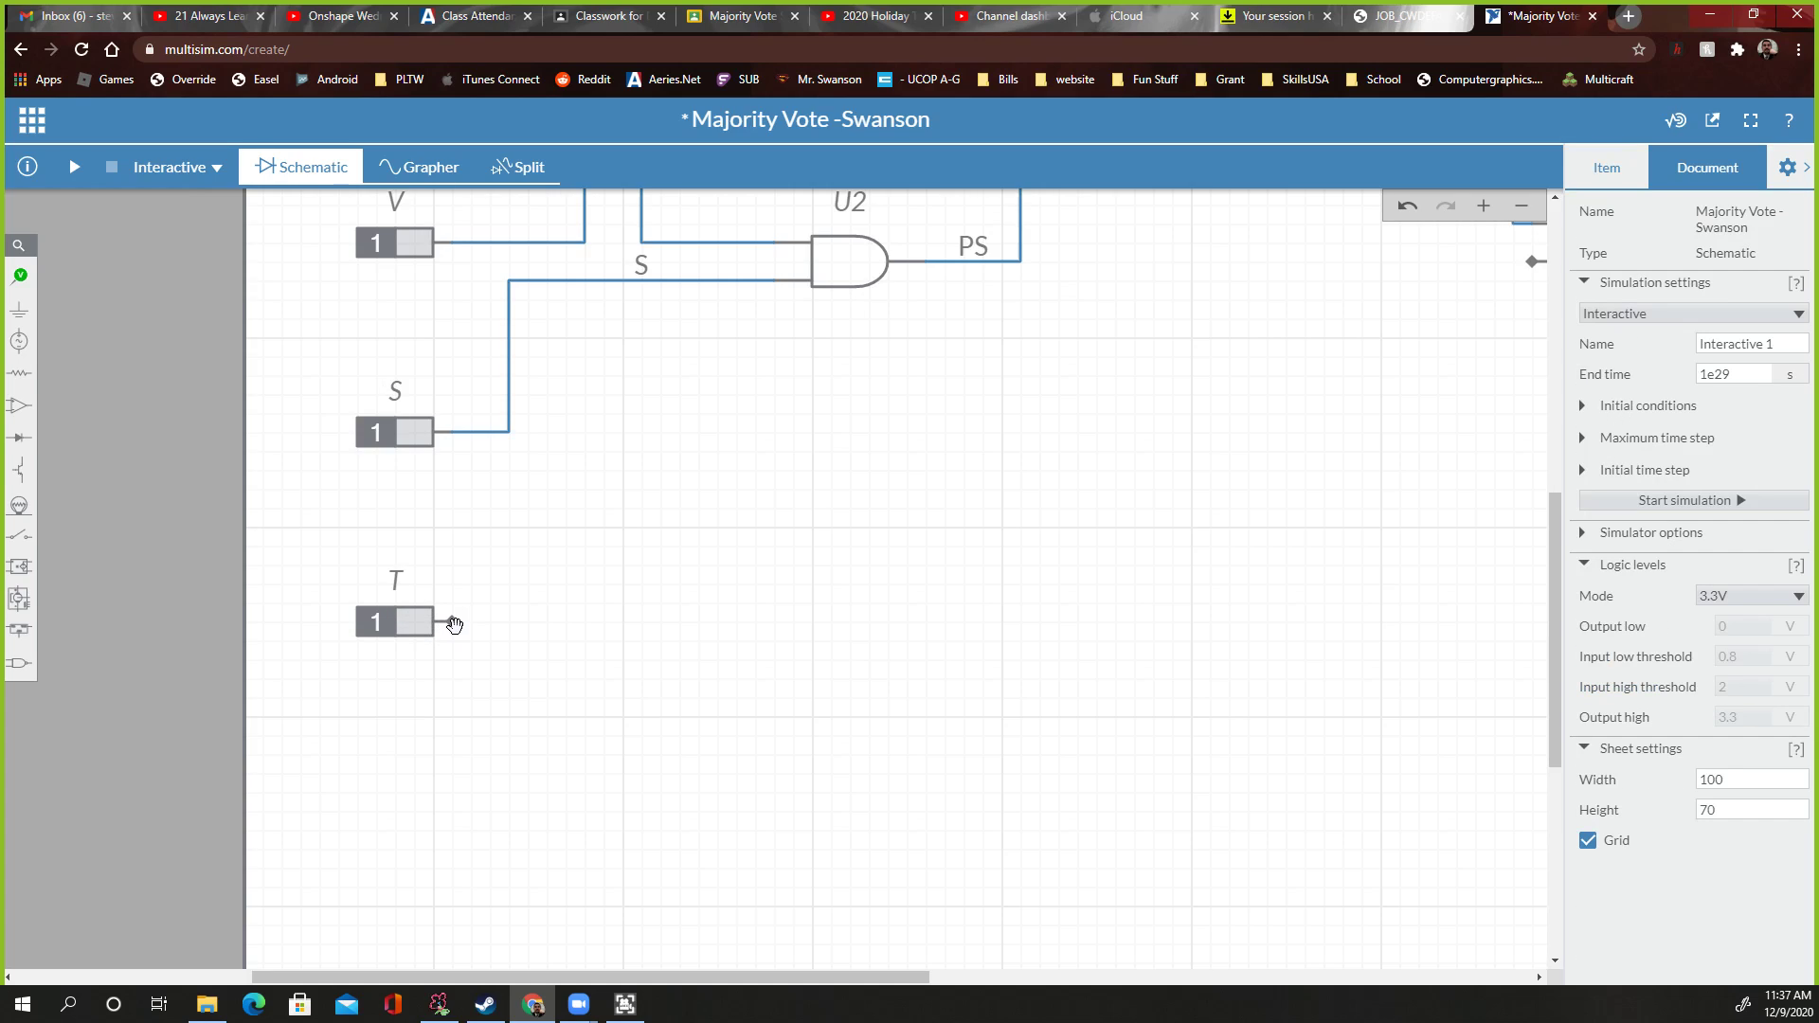
left_click(453, 621)
left_click(452, 622)
scroll(1373, 440, "down", 4)
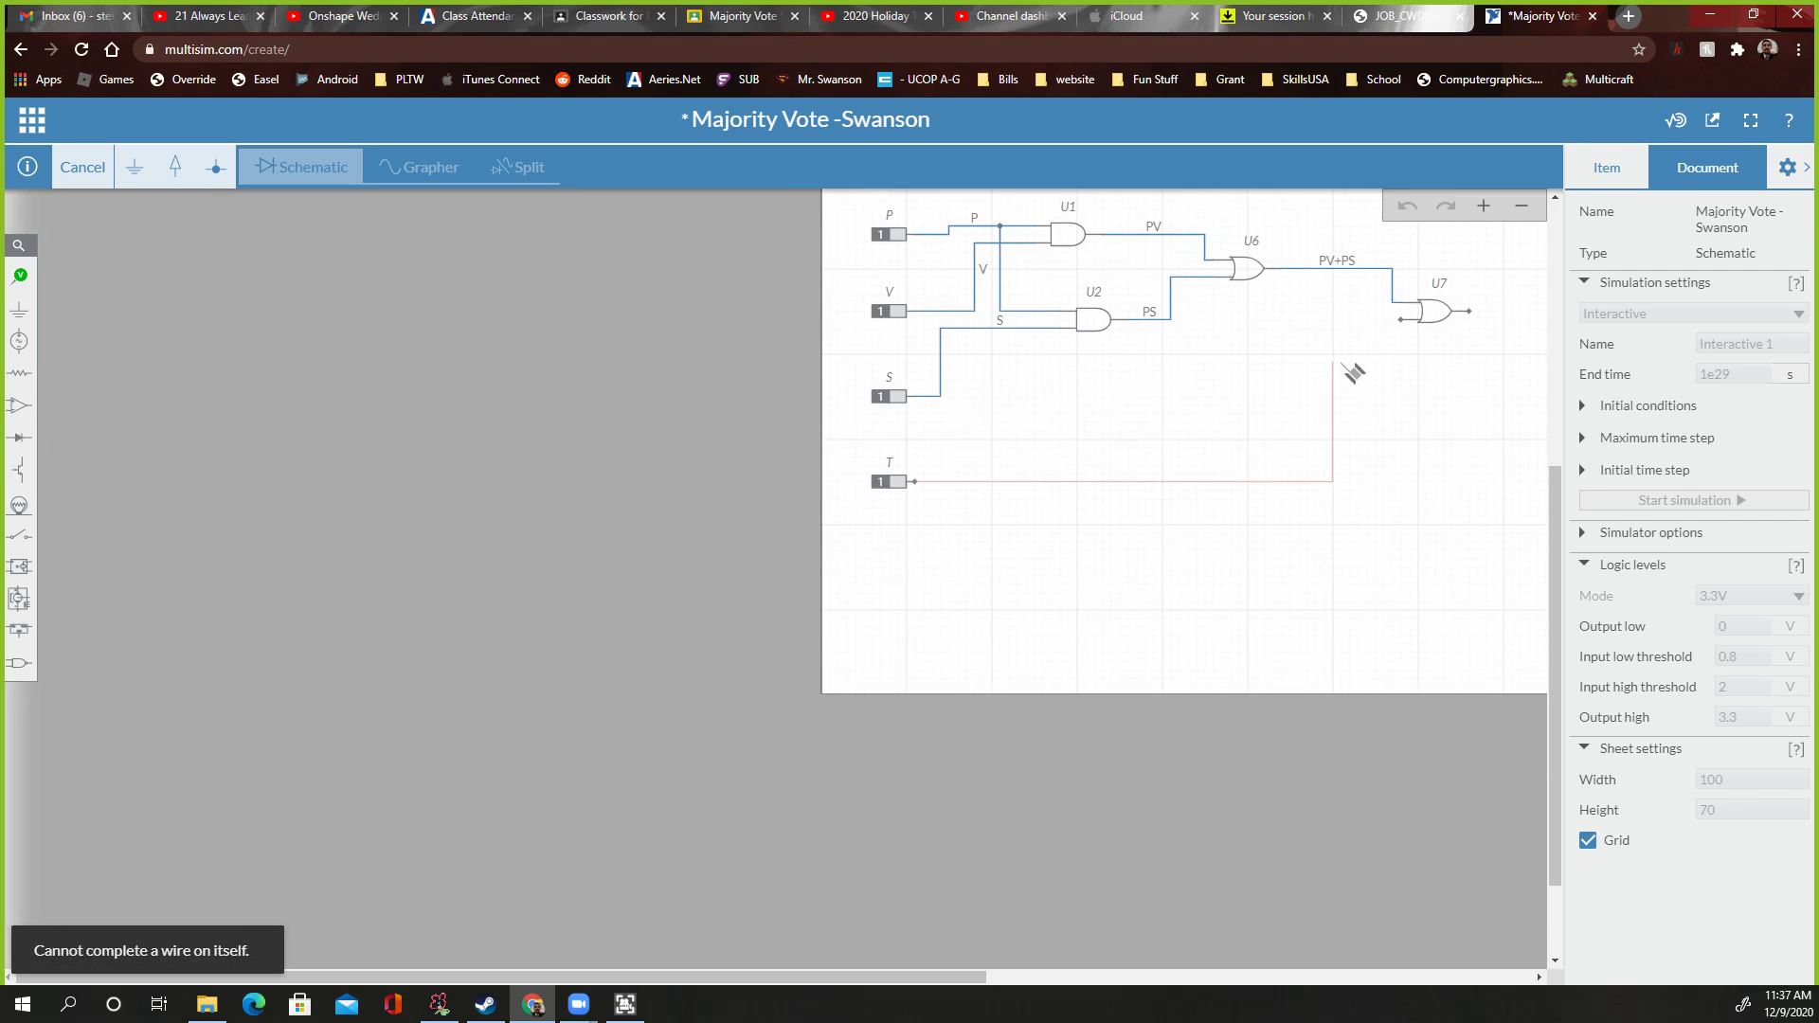
scroll(1351, 373, "up", 3)
left_click(1381, 294)
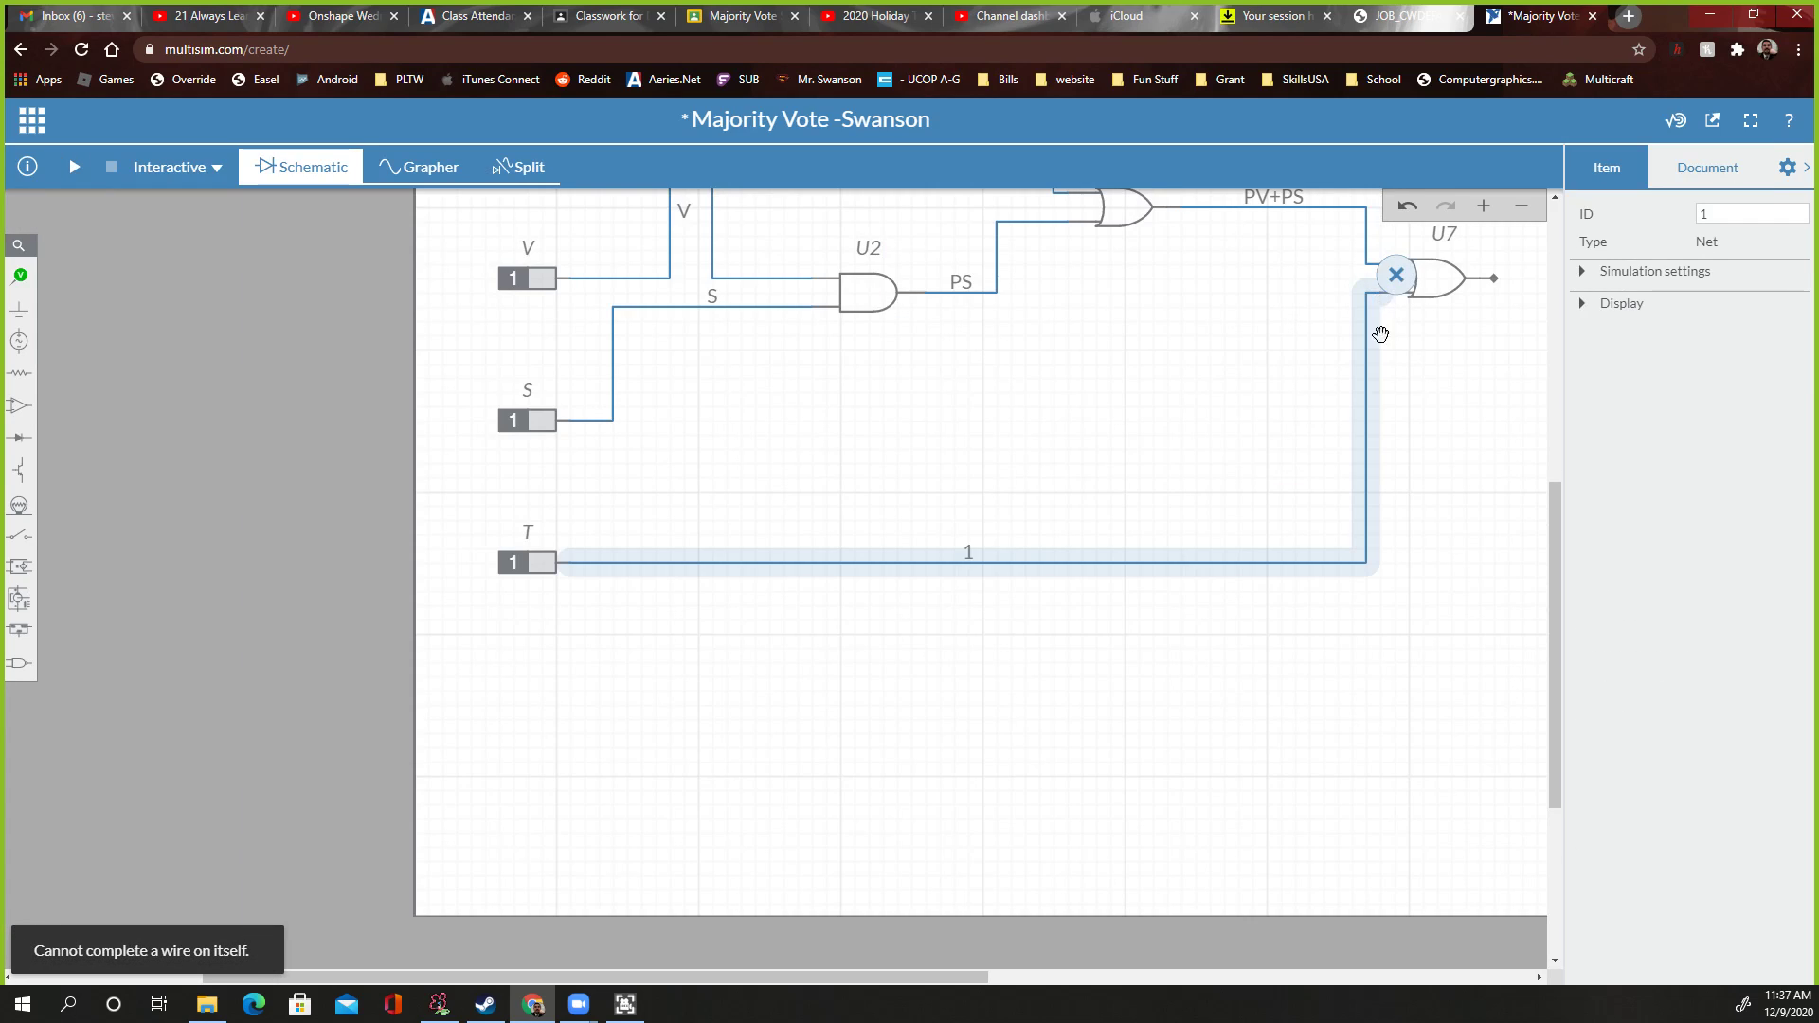
Place an LED after OR gate U7 and rotate it to horizontal with its anode facing the gate
scroll(1380, 332, "down", 4)
scroll(1039, 454, "up", 3)
scroll(712, 458, "up", 1)
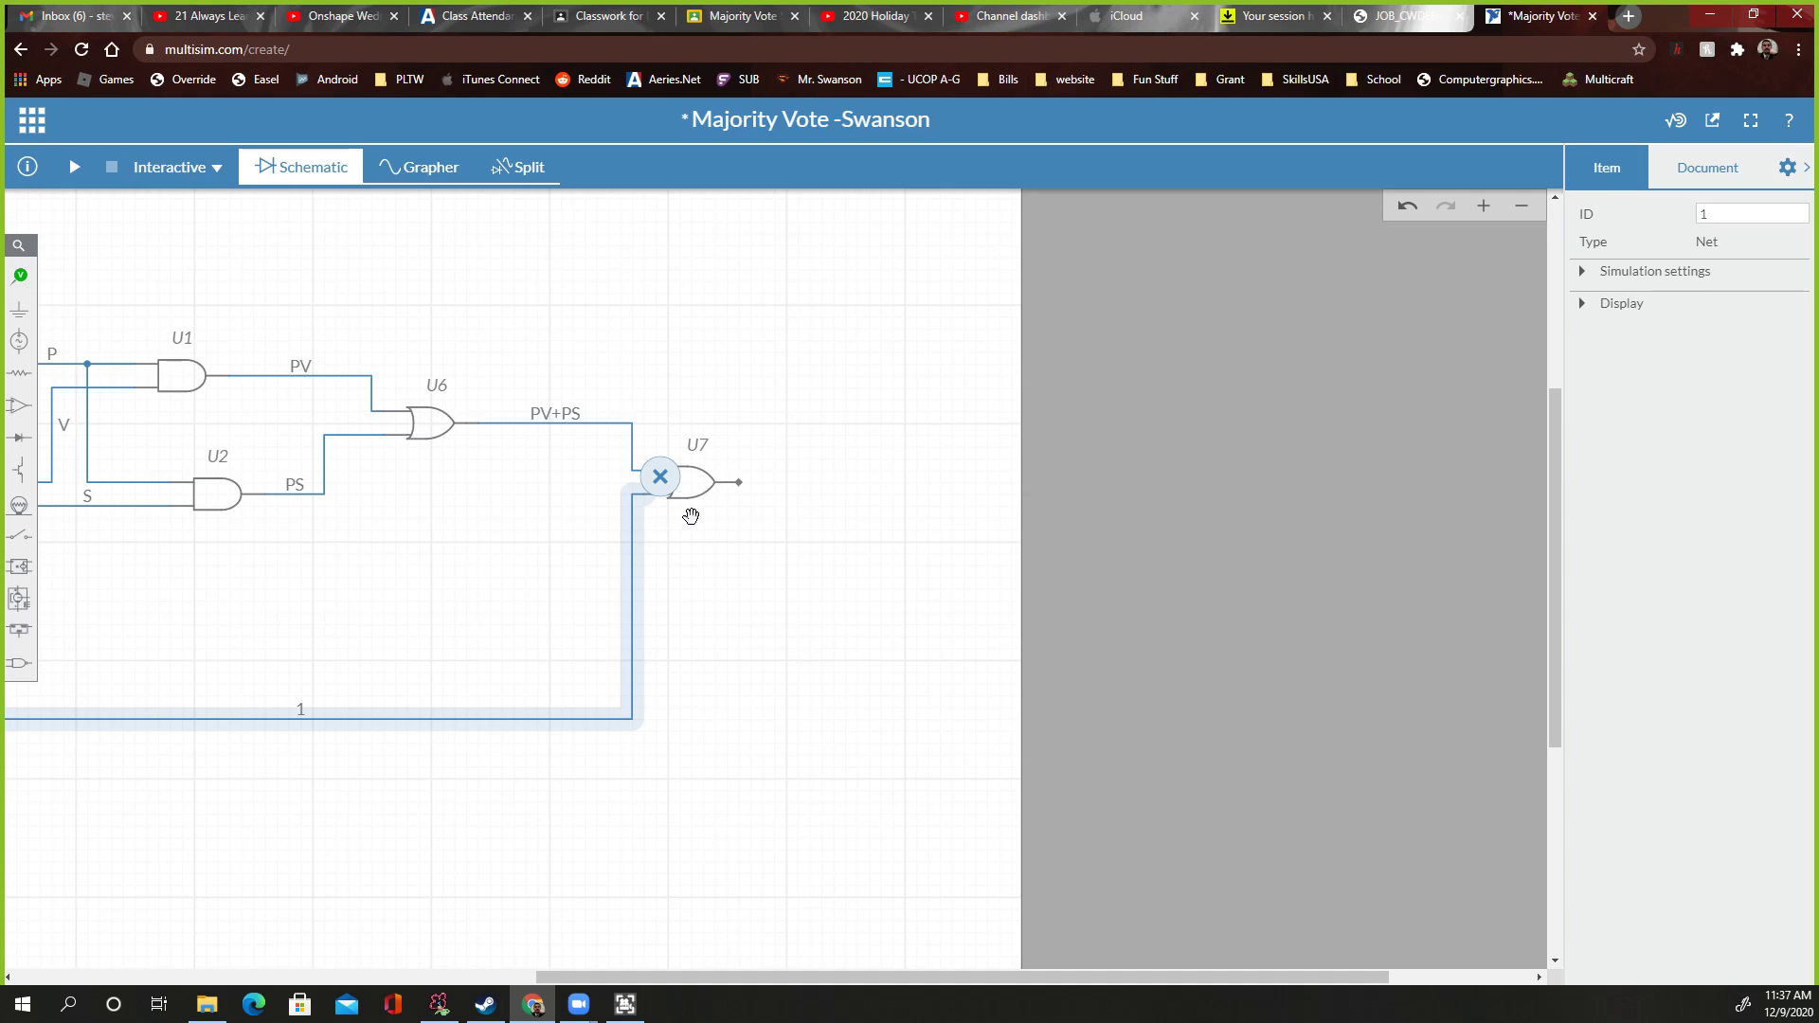
left_click(18, 438)
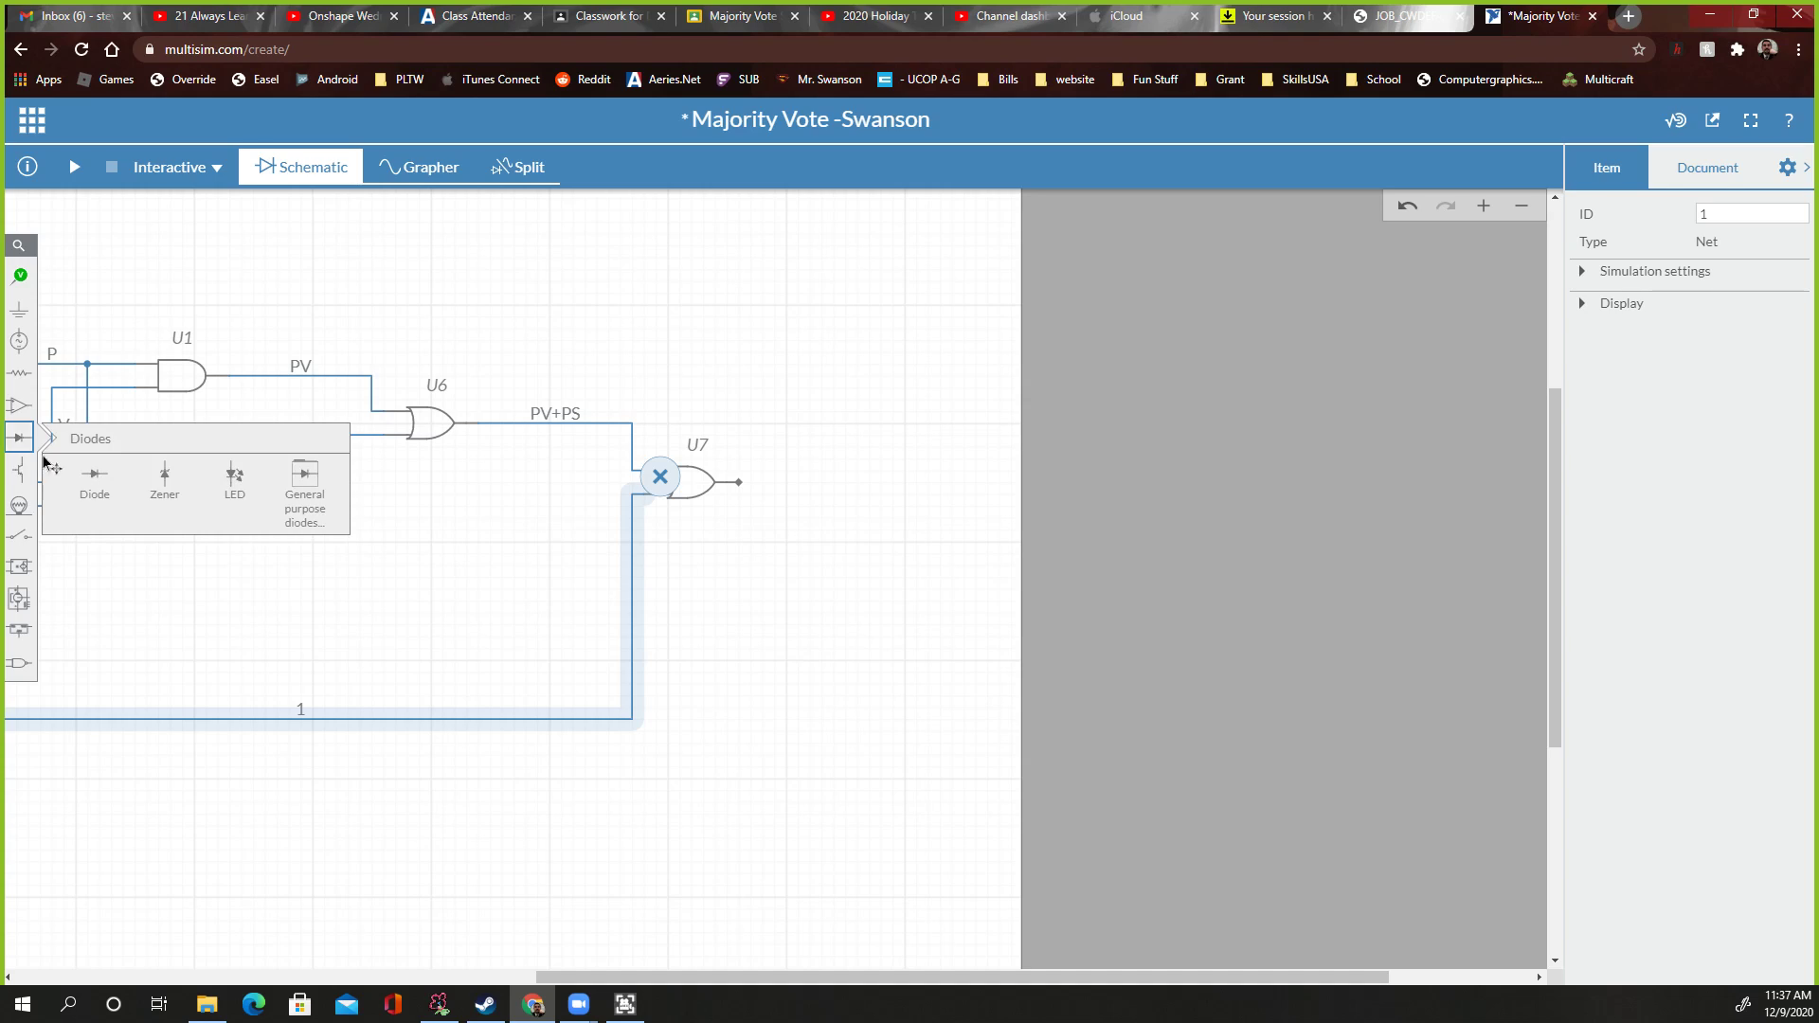
left_click(232, 485)
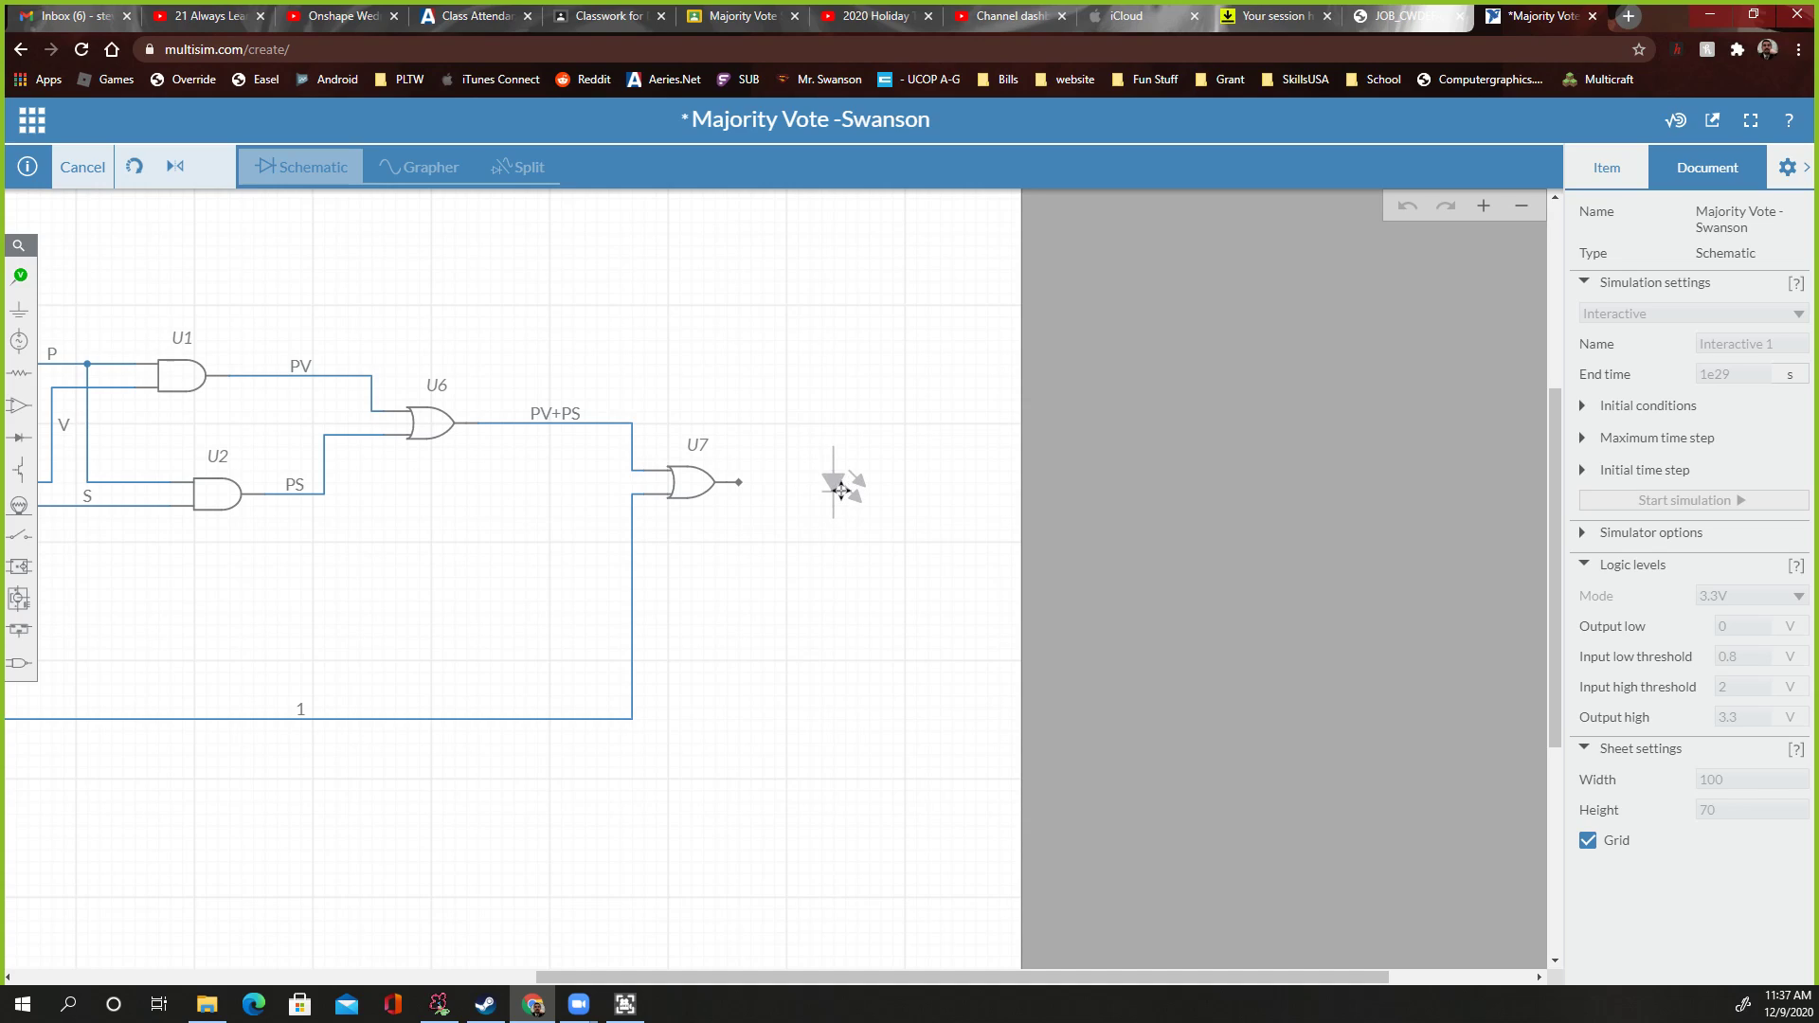
left_click(837, 489)
left_click(800, 532)
left_click(799, 533)
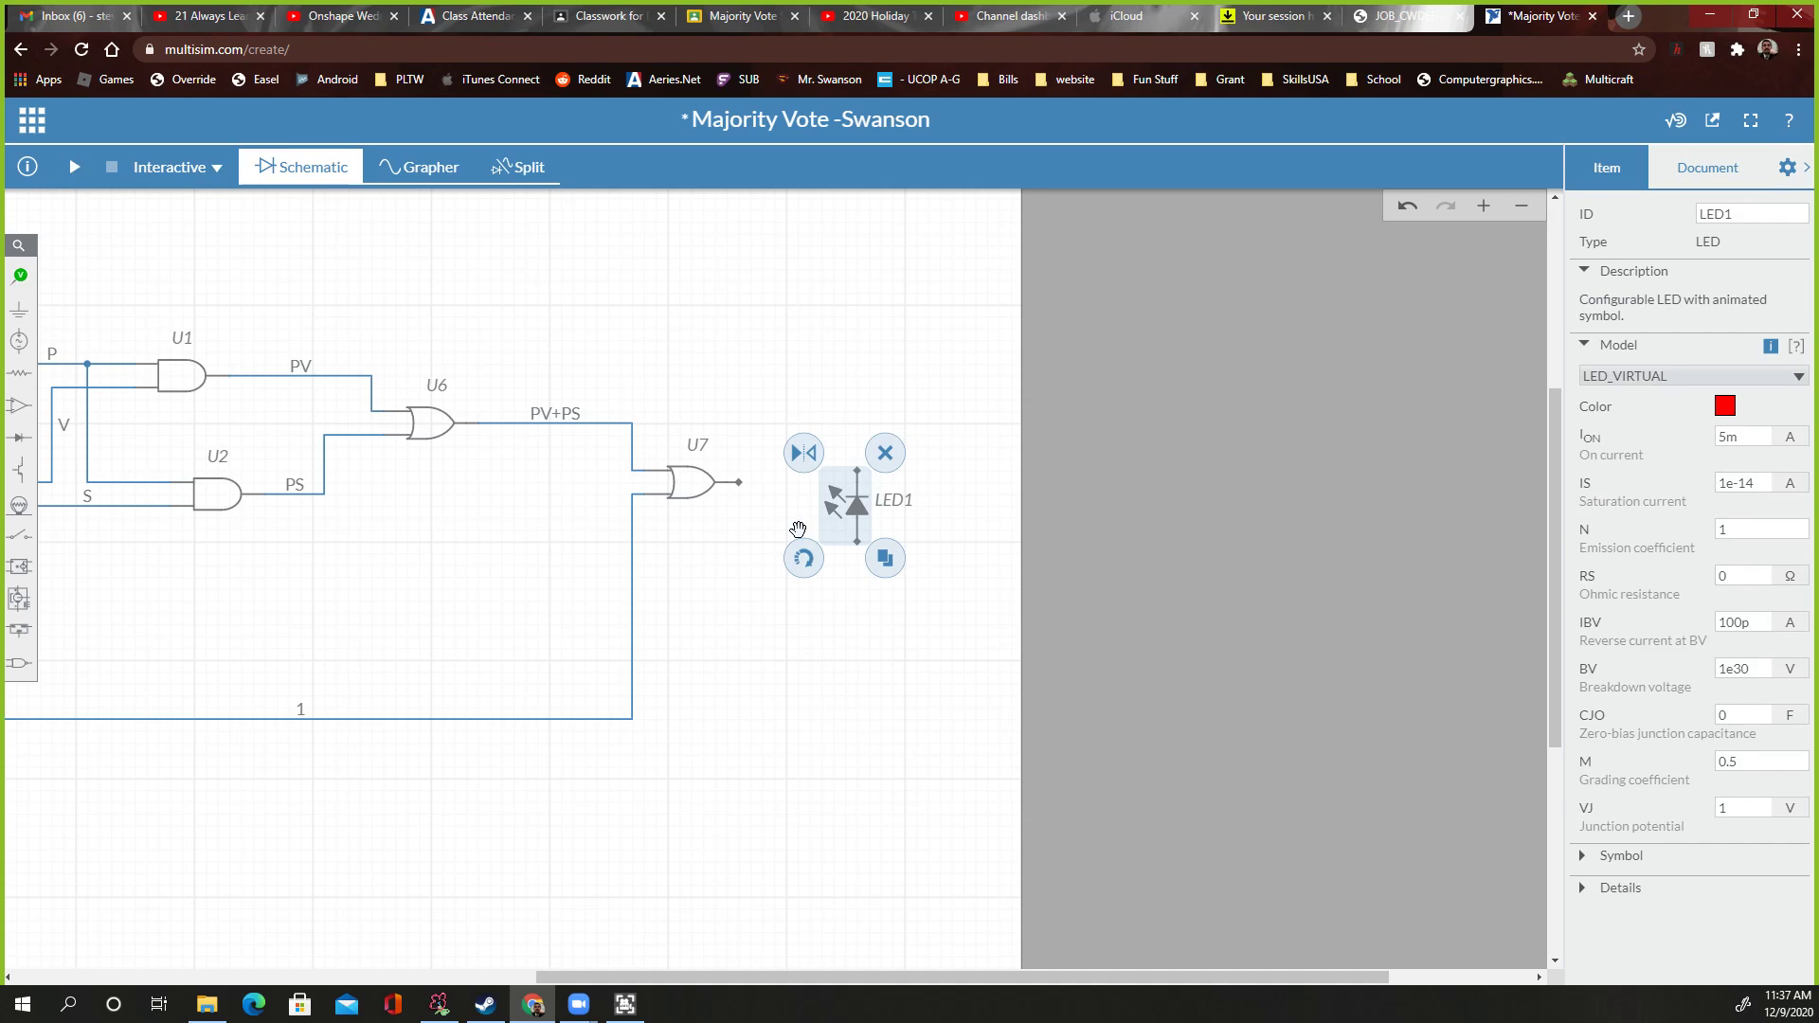
left_click(799, 531)
left_click(848, 514)
left_click(780, 533)
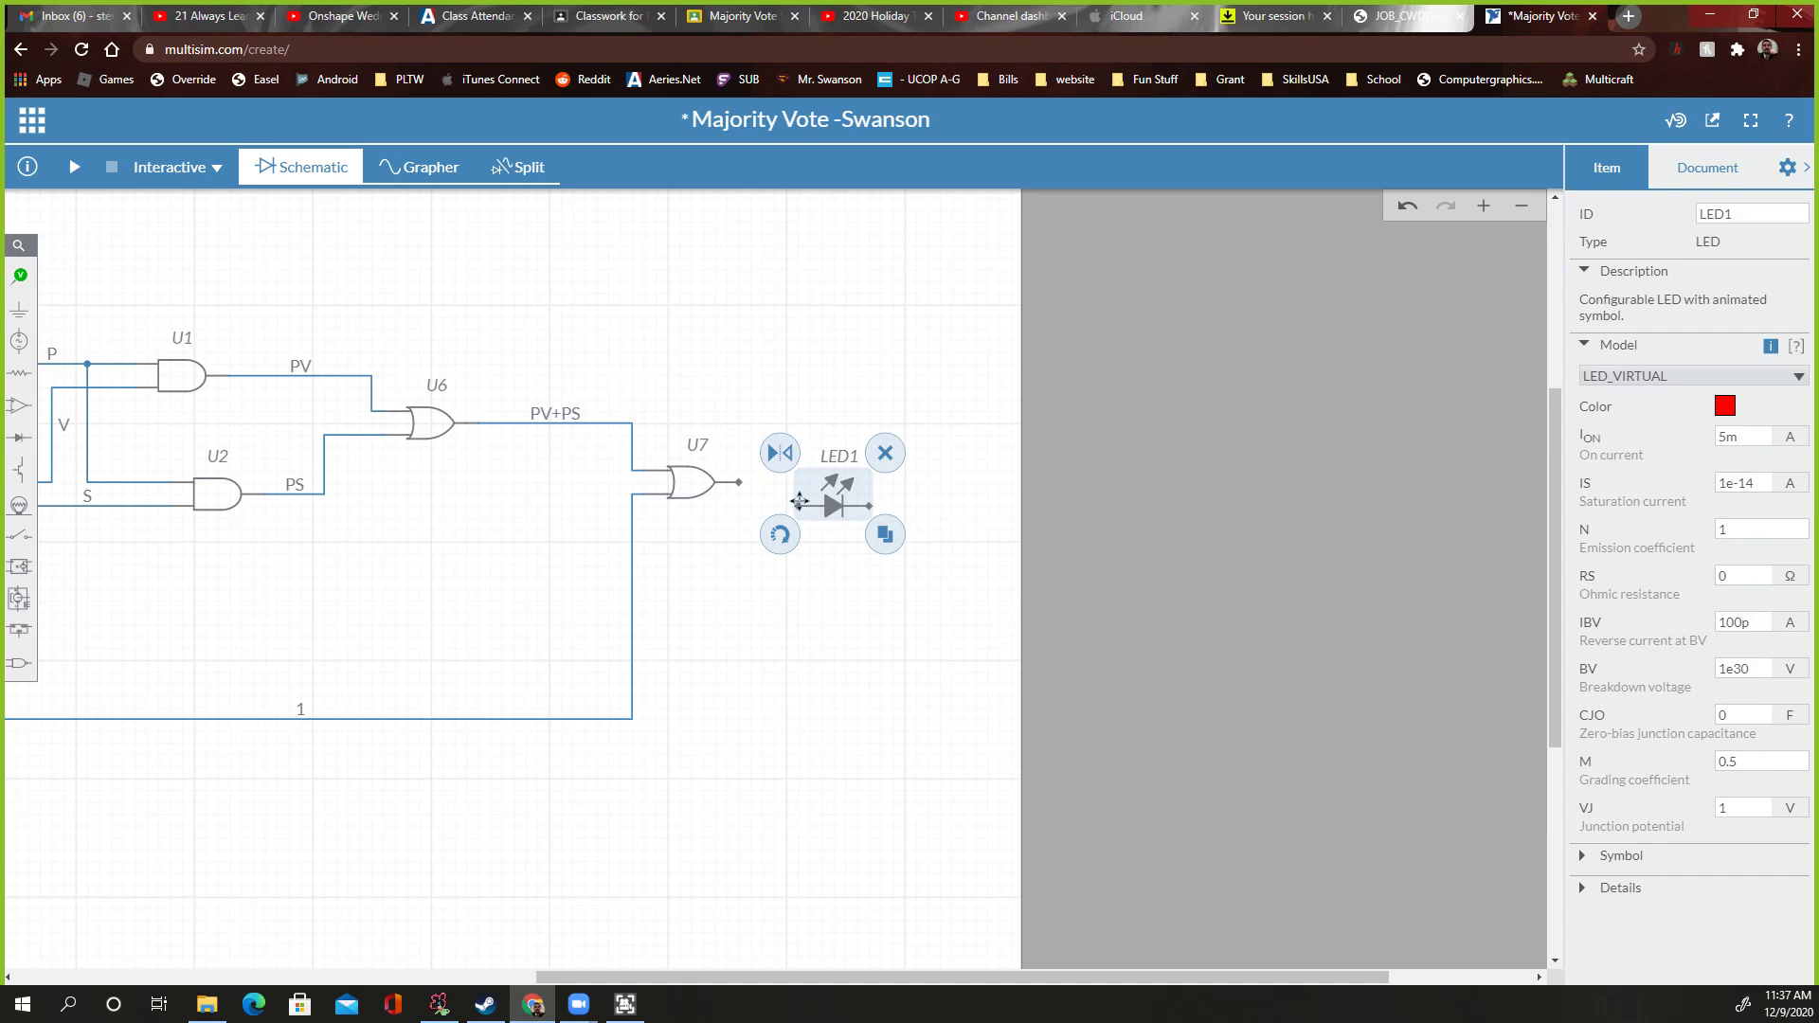
Align the LED with the output of OR gate U7 and wire the gate output directly to the LED's anode
scroll(799, 501, "up", 5)
left_click_drag(882, 523, 877, 447)
left_click_drag(629, 456, 800, 452)
left_click(654, 462)
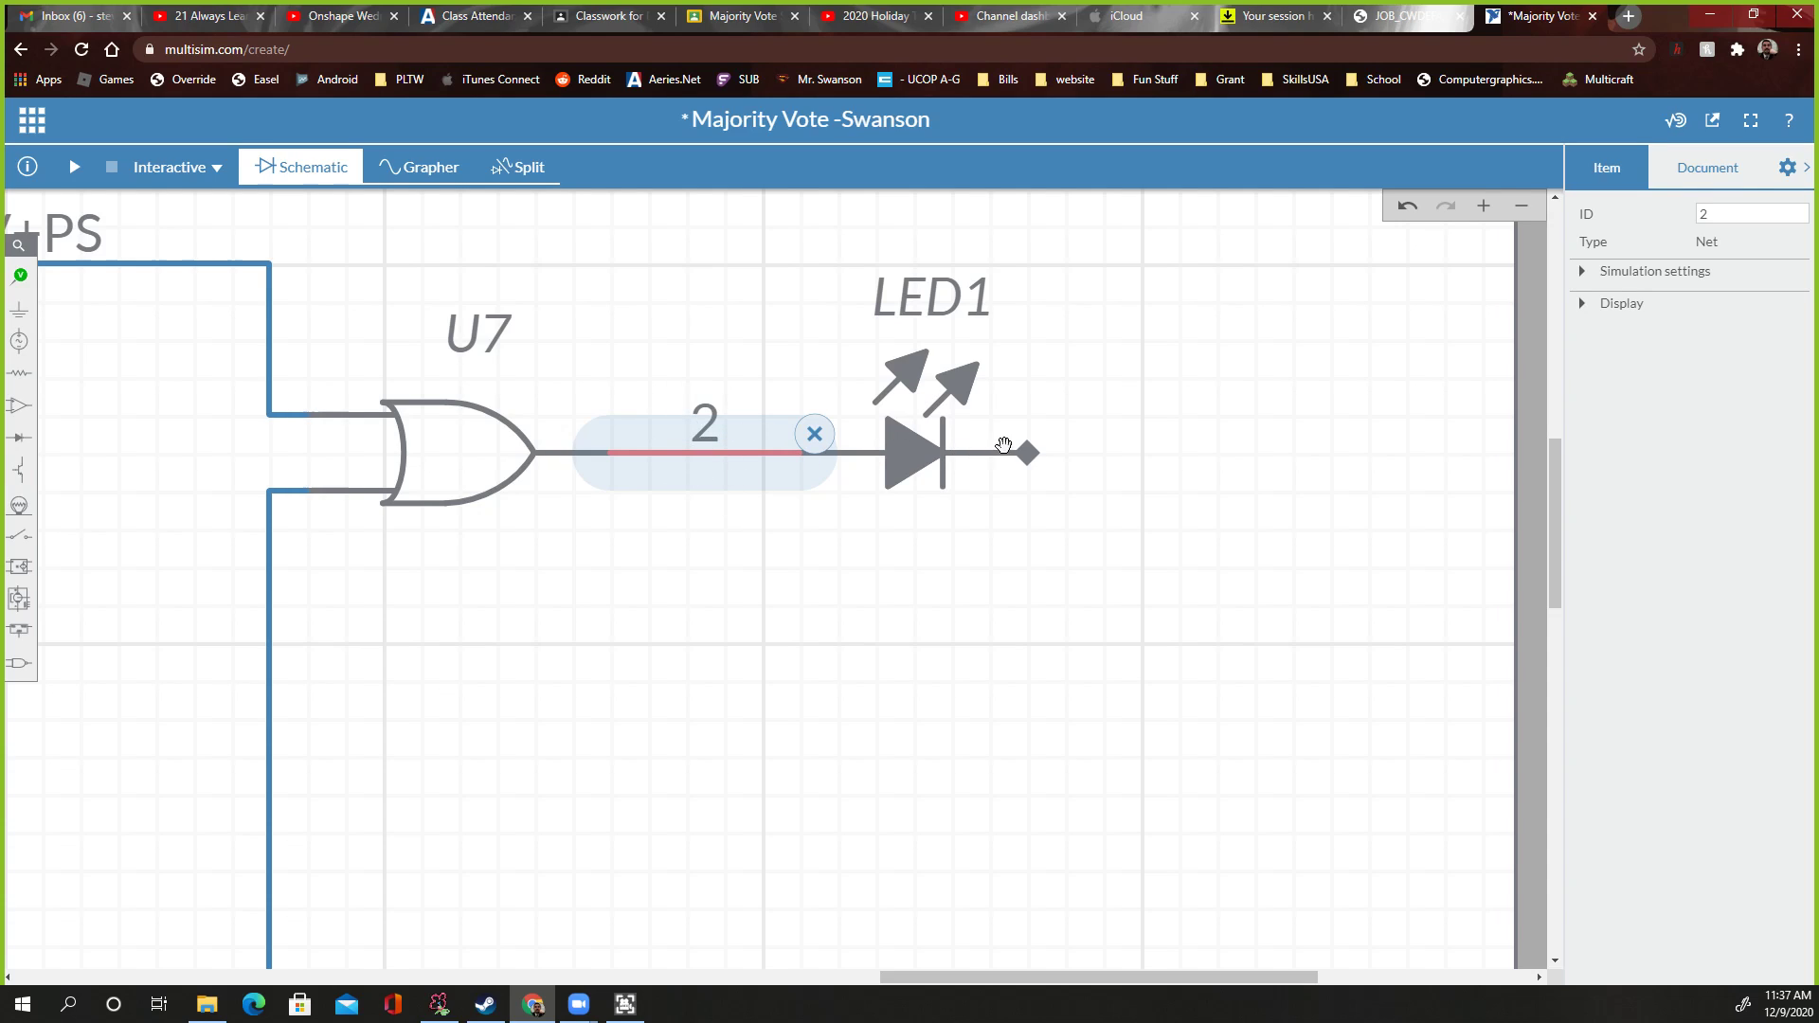
Place a ground symbol below and beyond the LED and wire it to the LED's cathode
scroll(1011, 452, "down", 1)
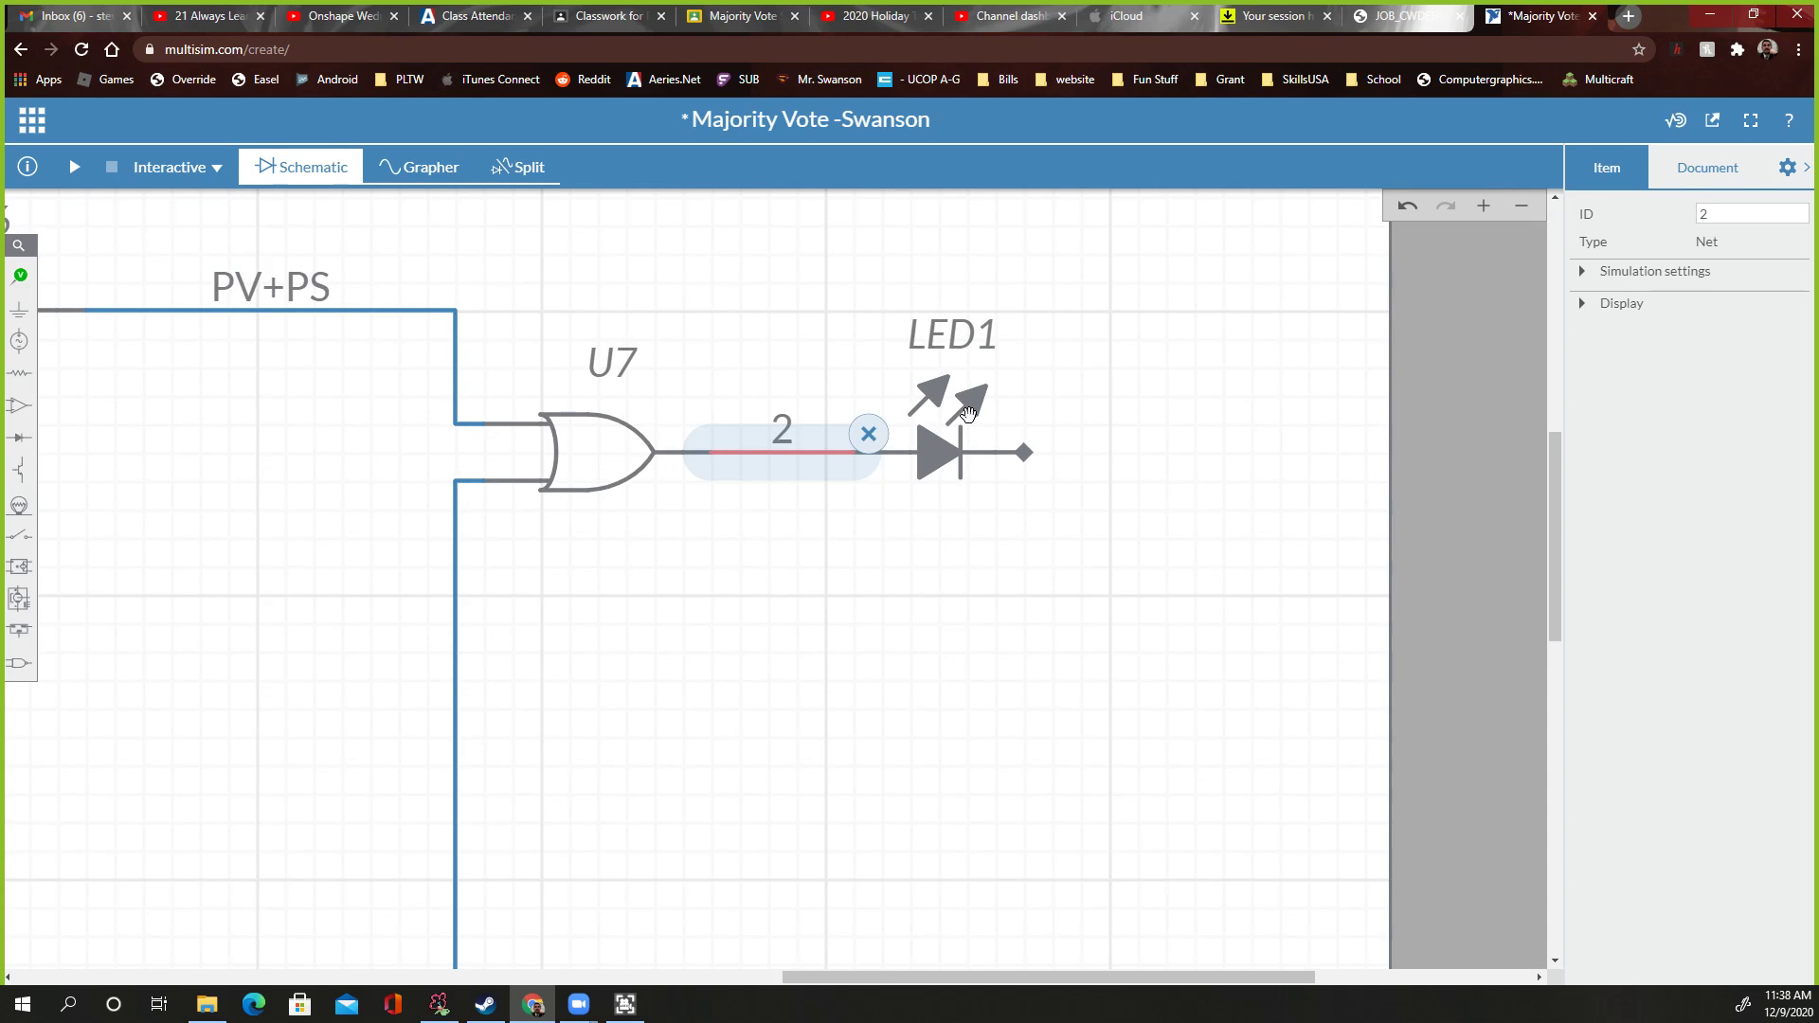
scroll(1070, 419, "down", 1)
scroll(1078, 435, "up", 1)
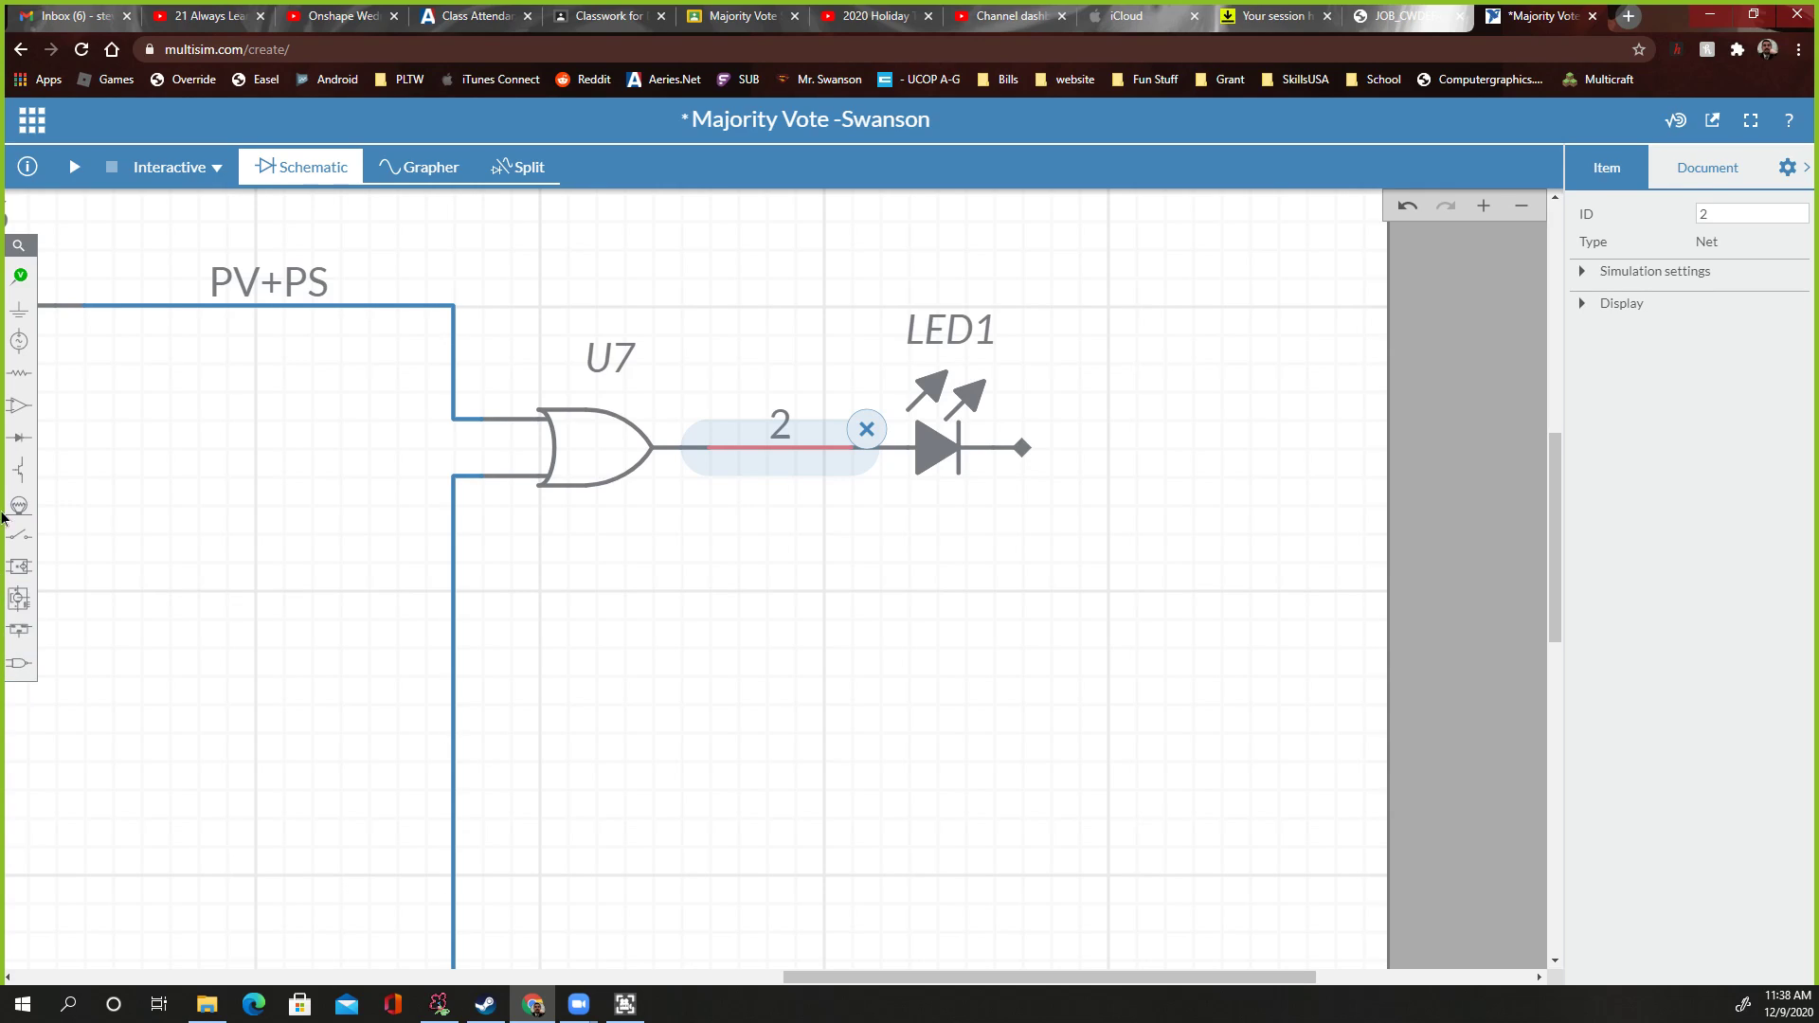
left_click(21, 338)
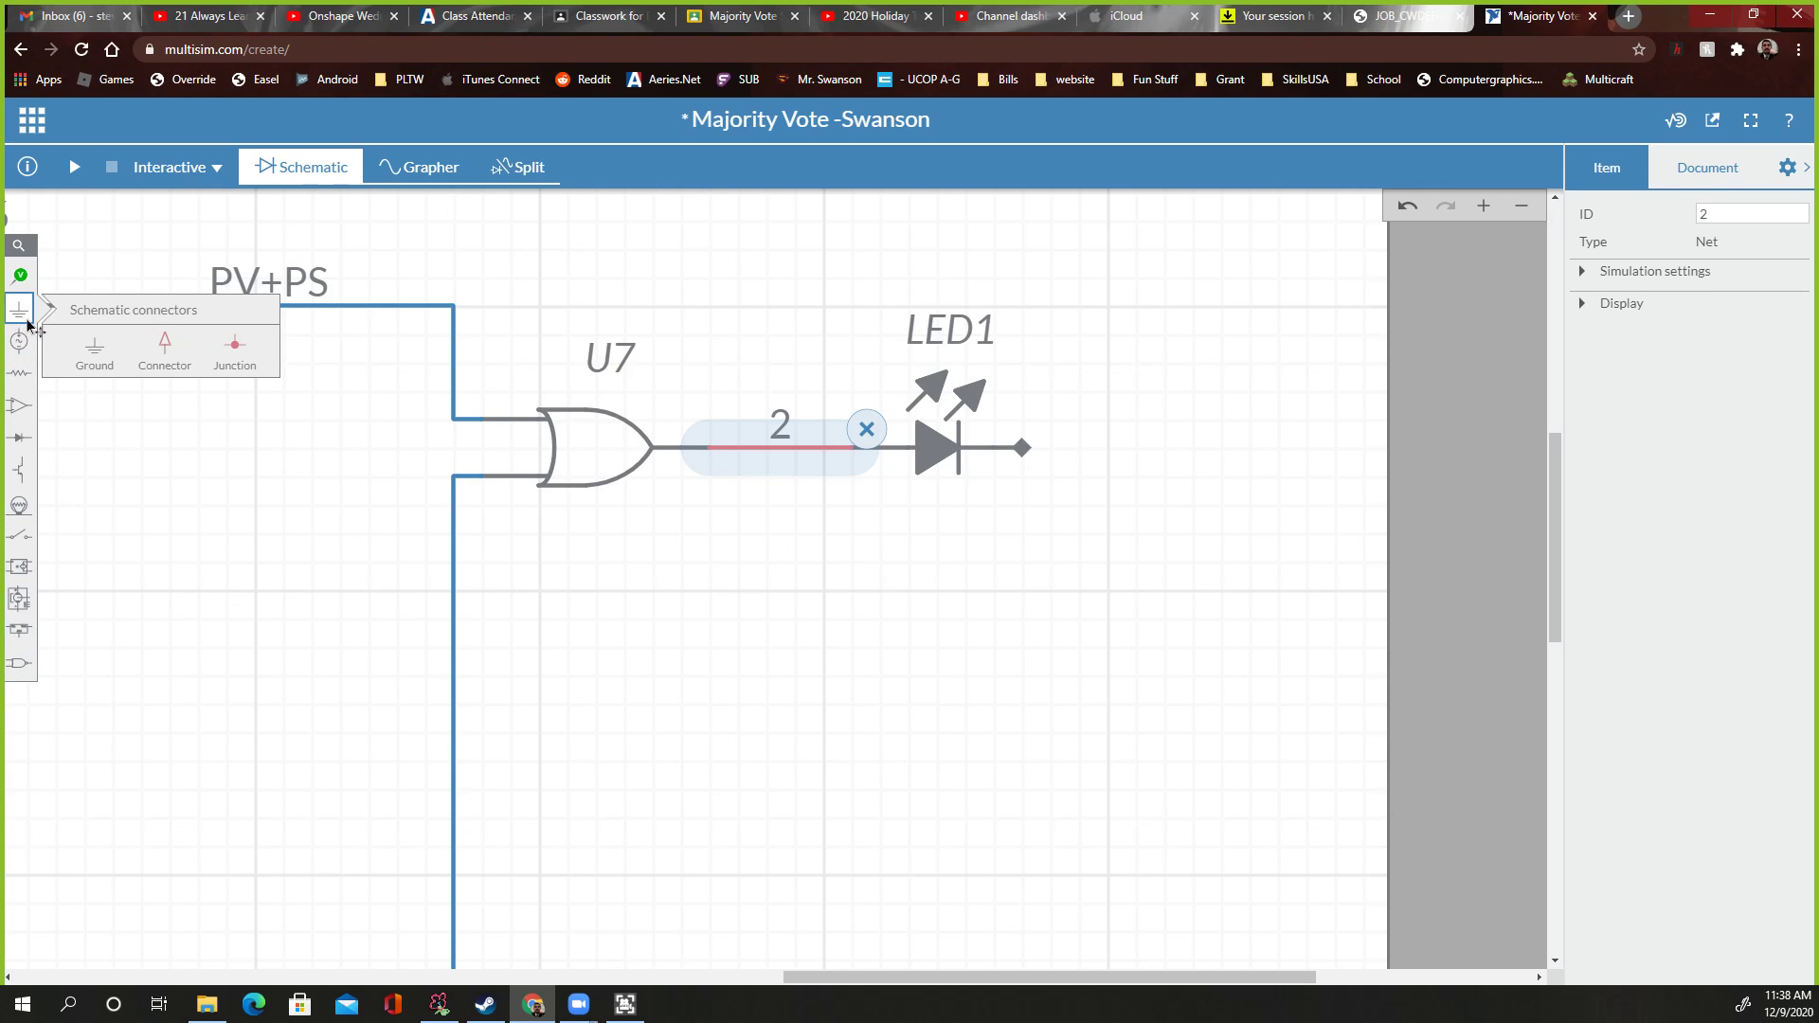
left_click(85, 353)
left_click(1252, 549)
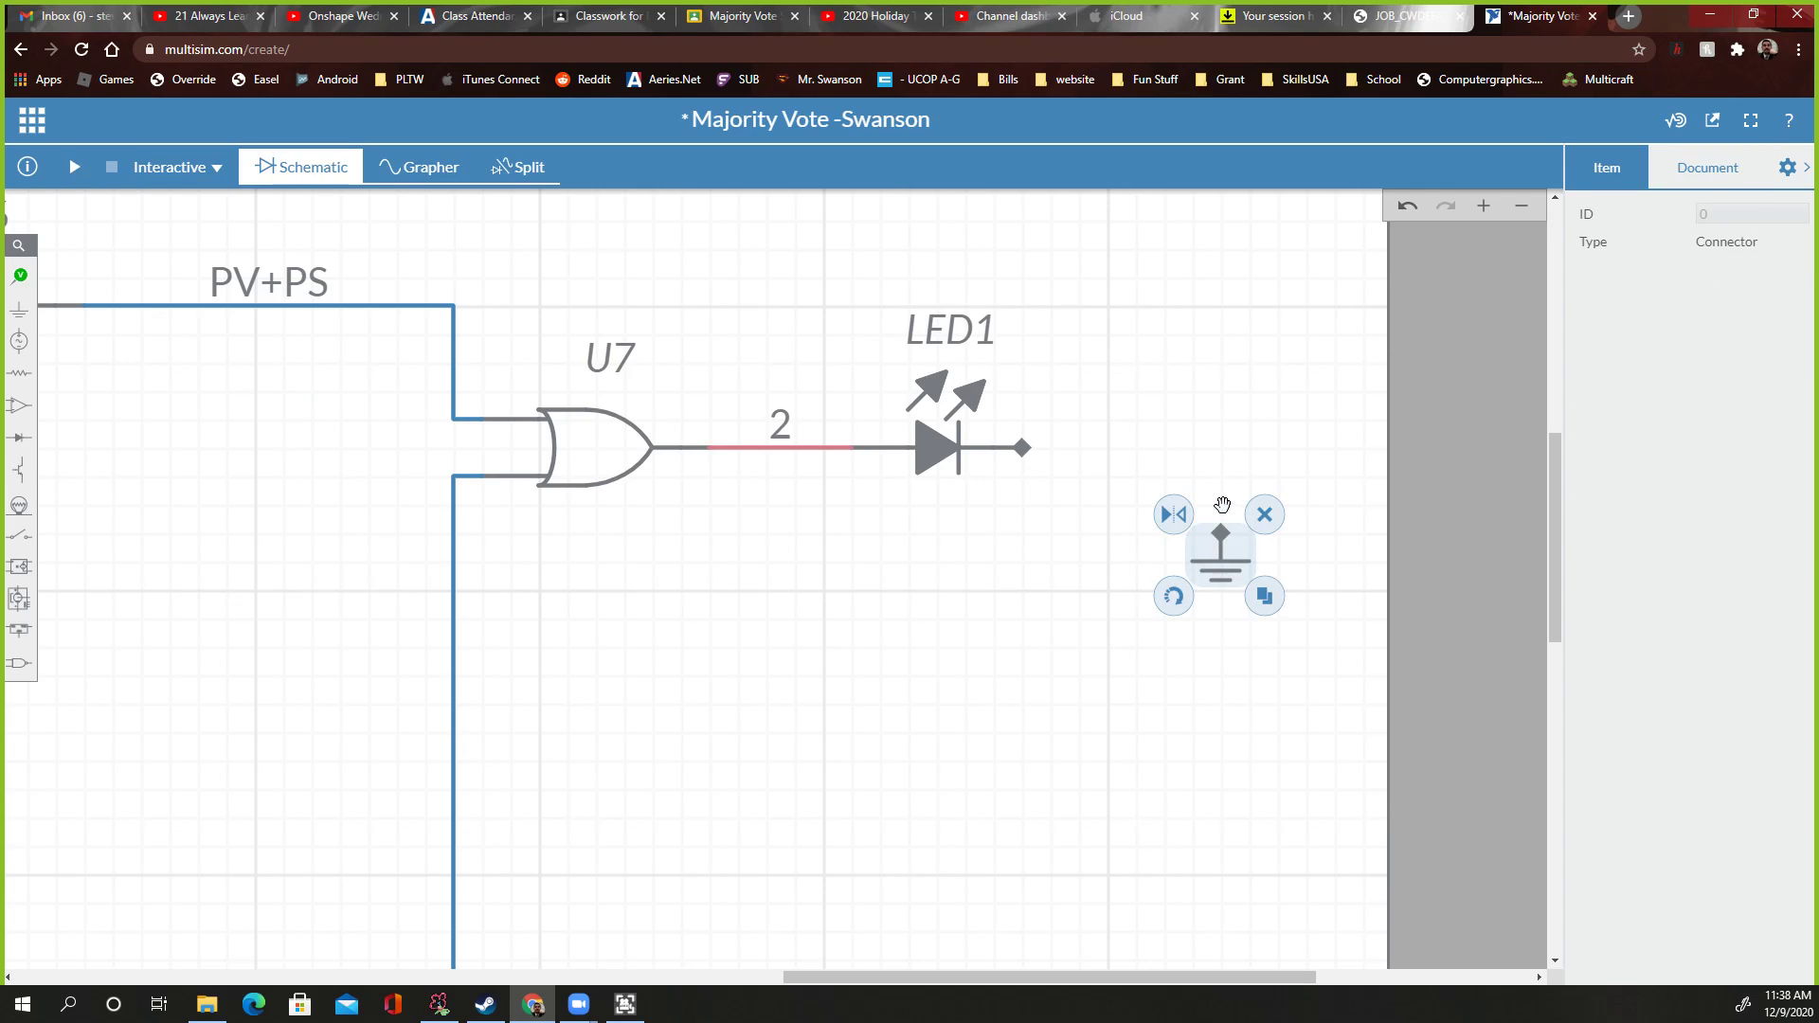
left_click(1220, 532)
left_click(1023, 447)
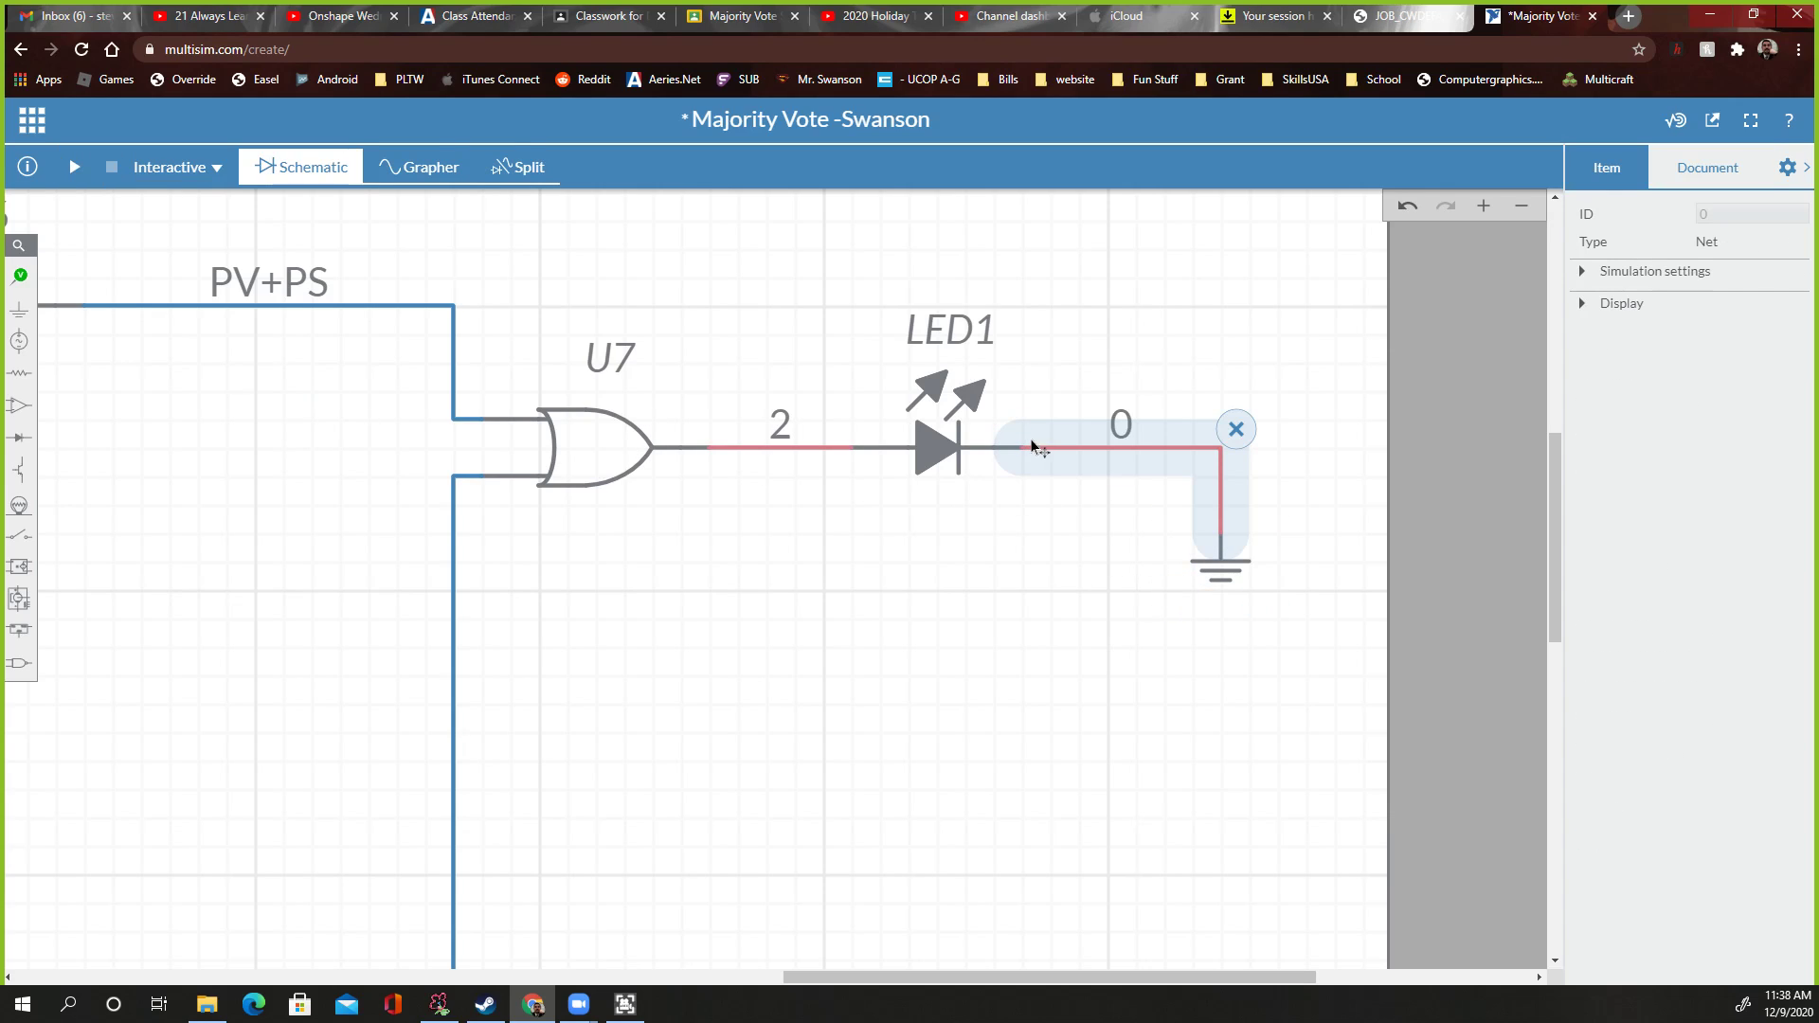
Delete LED1 from between OR gate U7 and the ground
scroll(975, 618, "down", 1)
scroll(971, 622, "down", 1)
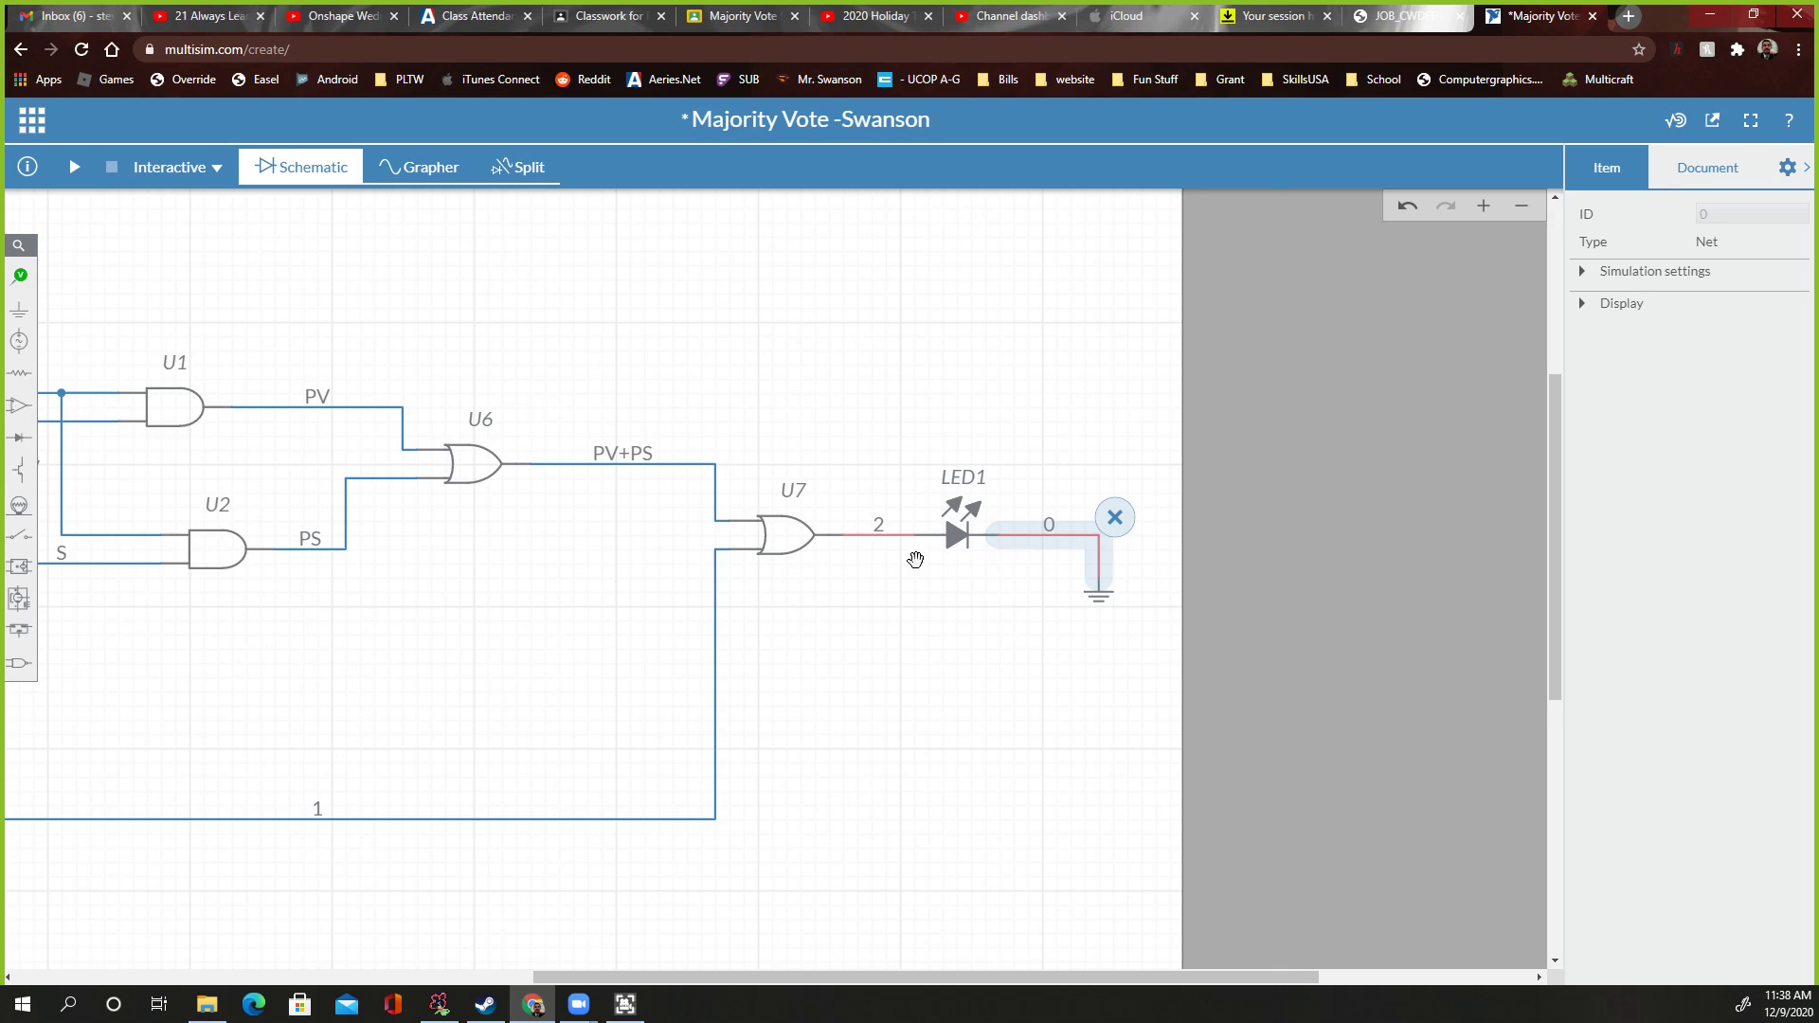
scroll(915, 557, "up", 2)
left_click(996, 512)
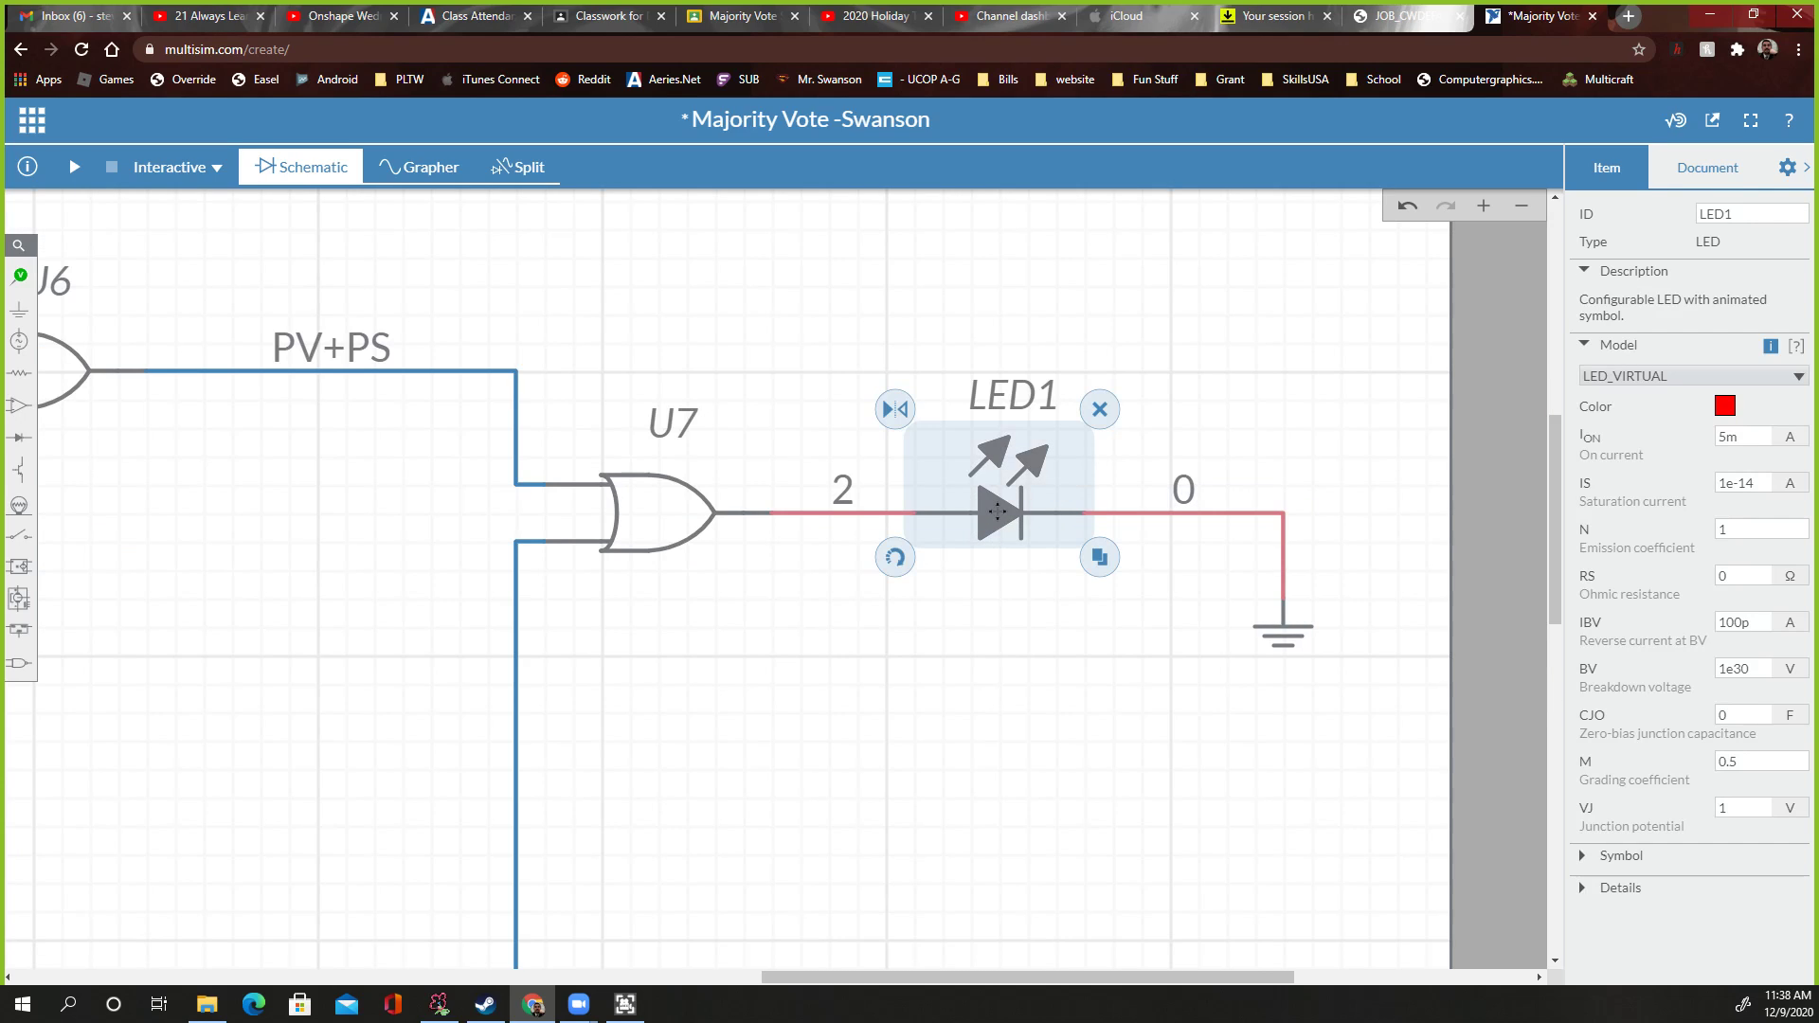
key("Delete")
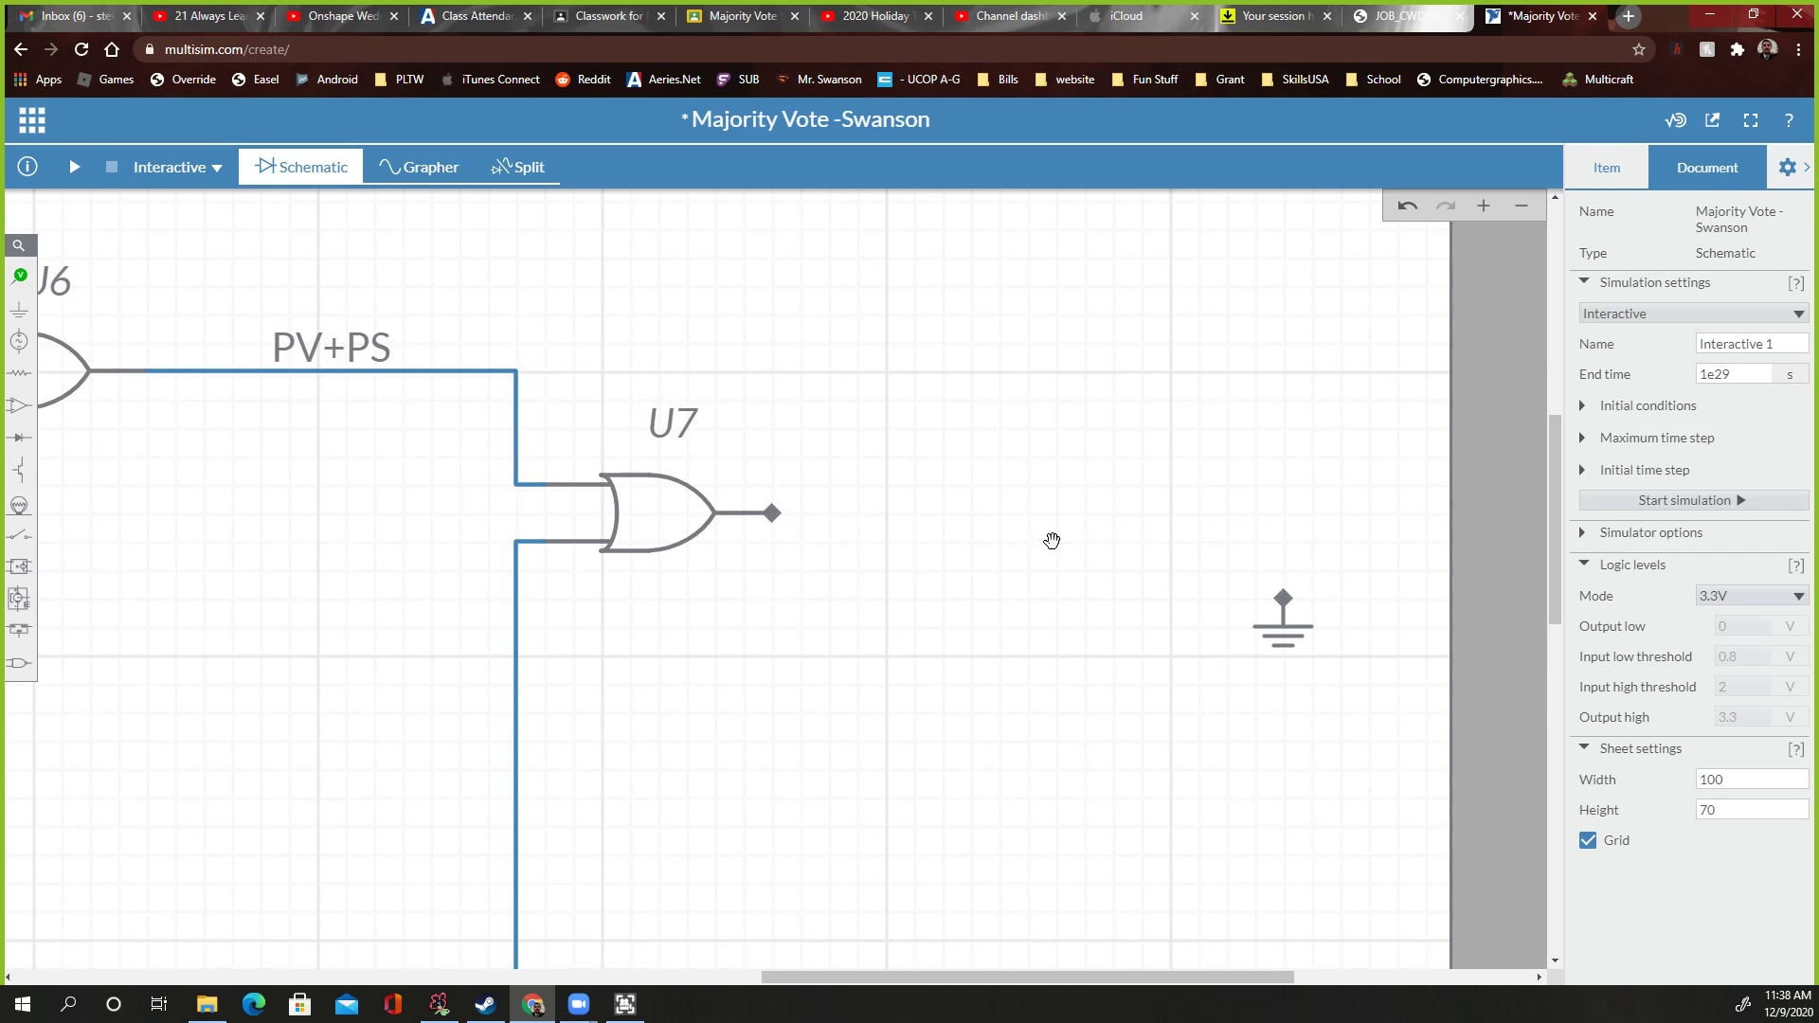
Move the ground symbol farther from OR gate U7, close to the sheet's right edge
left_click(1282, 604)
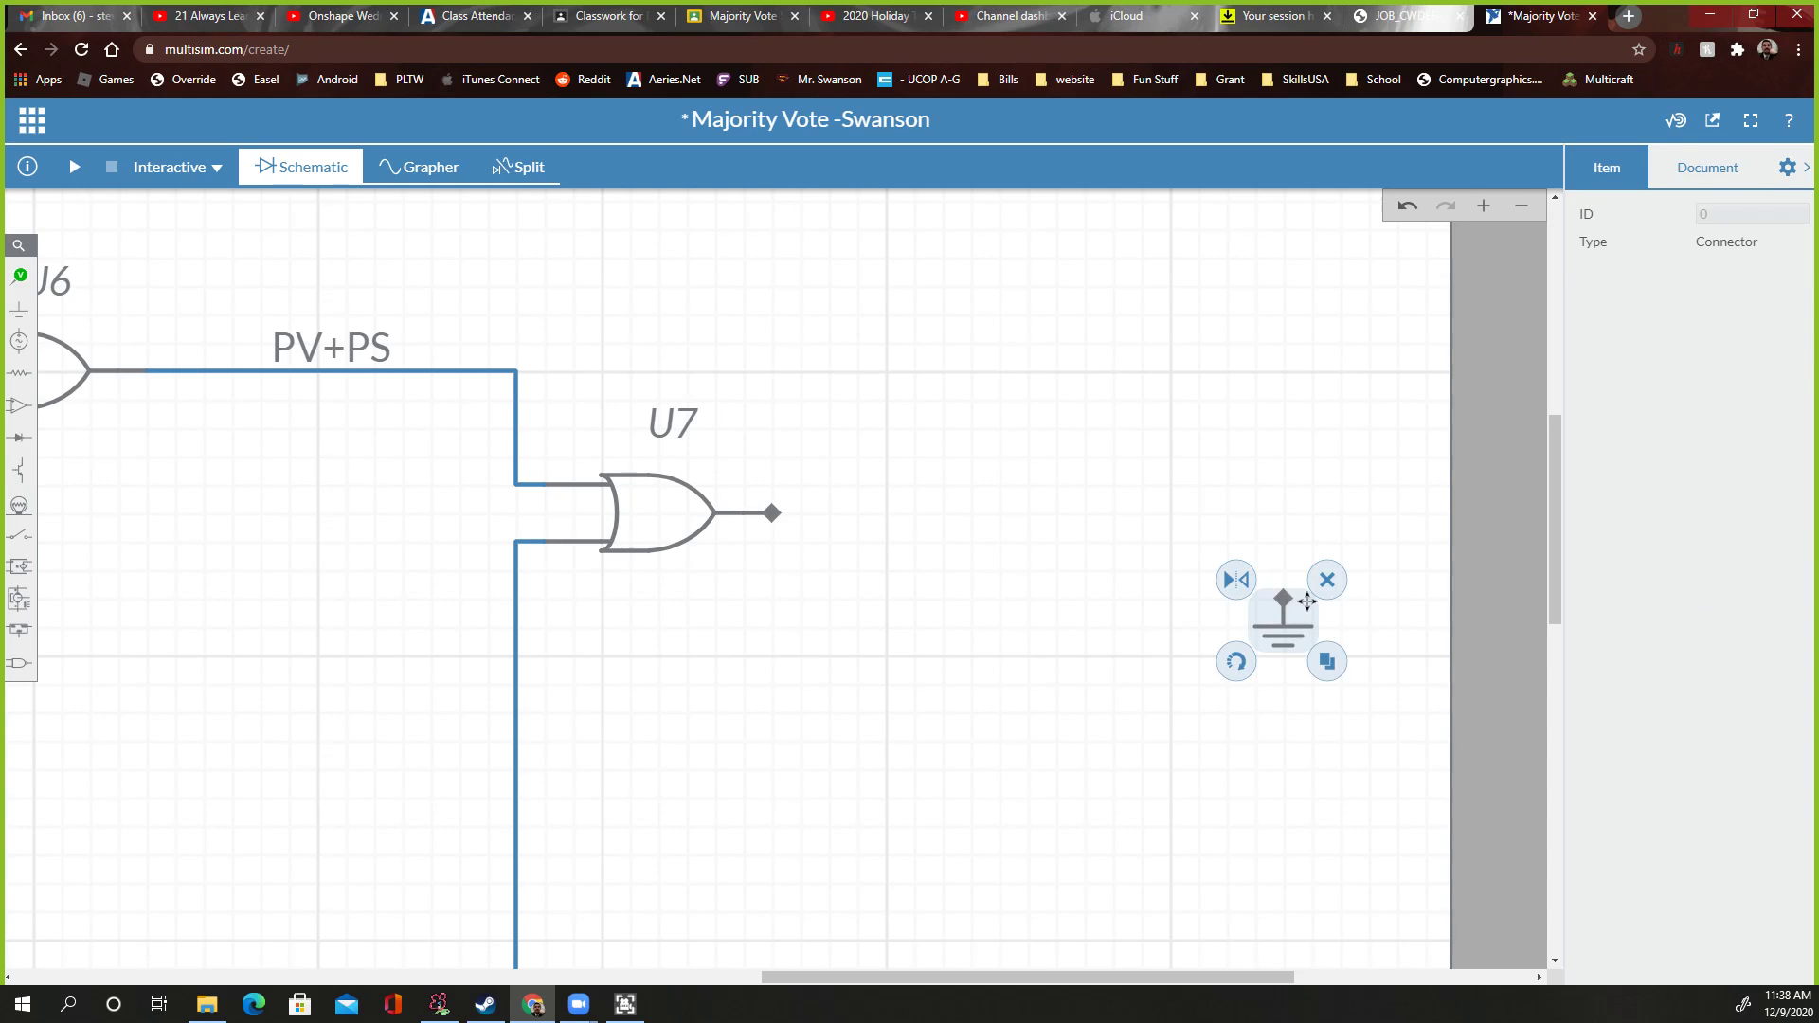
left_click(1283, 597)
key("Escape")
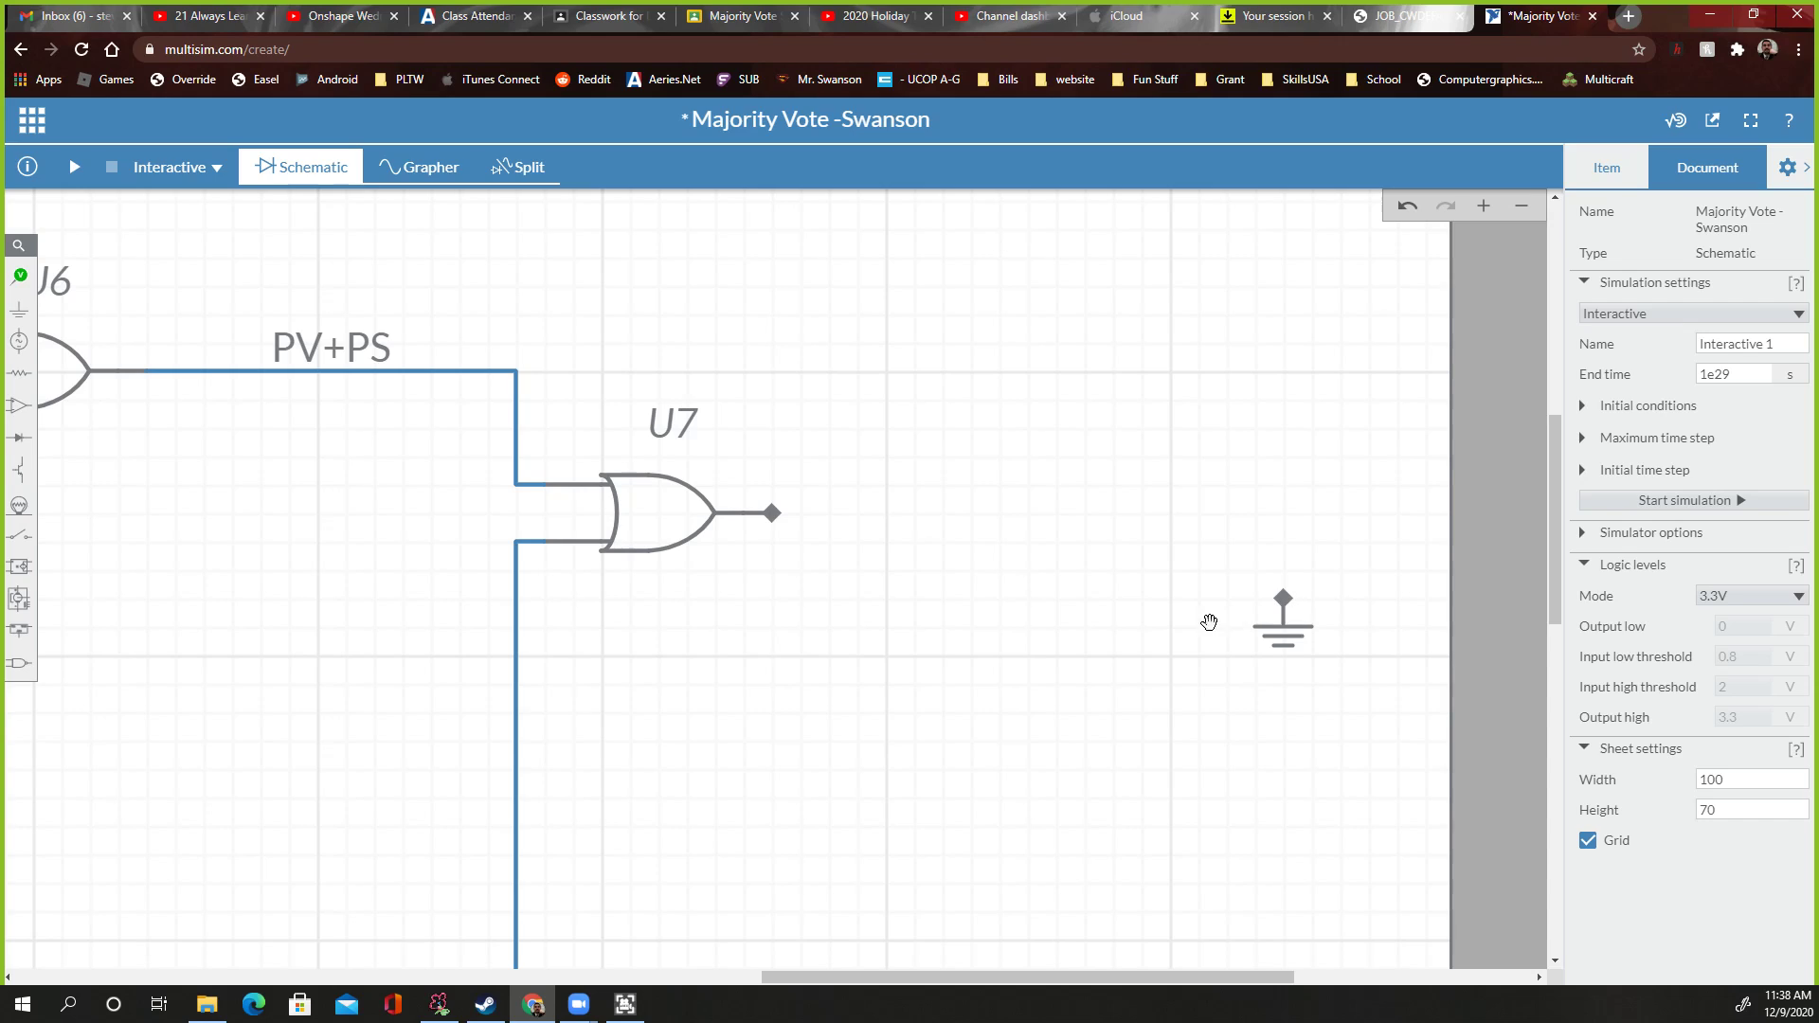
left_click_drag(1288, 609, 1402, 609)
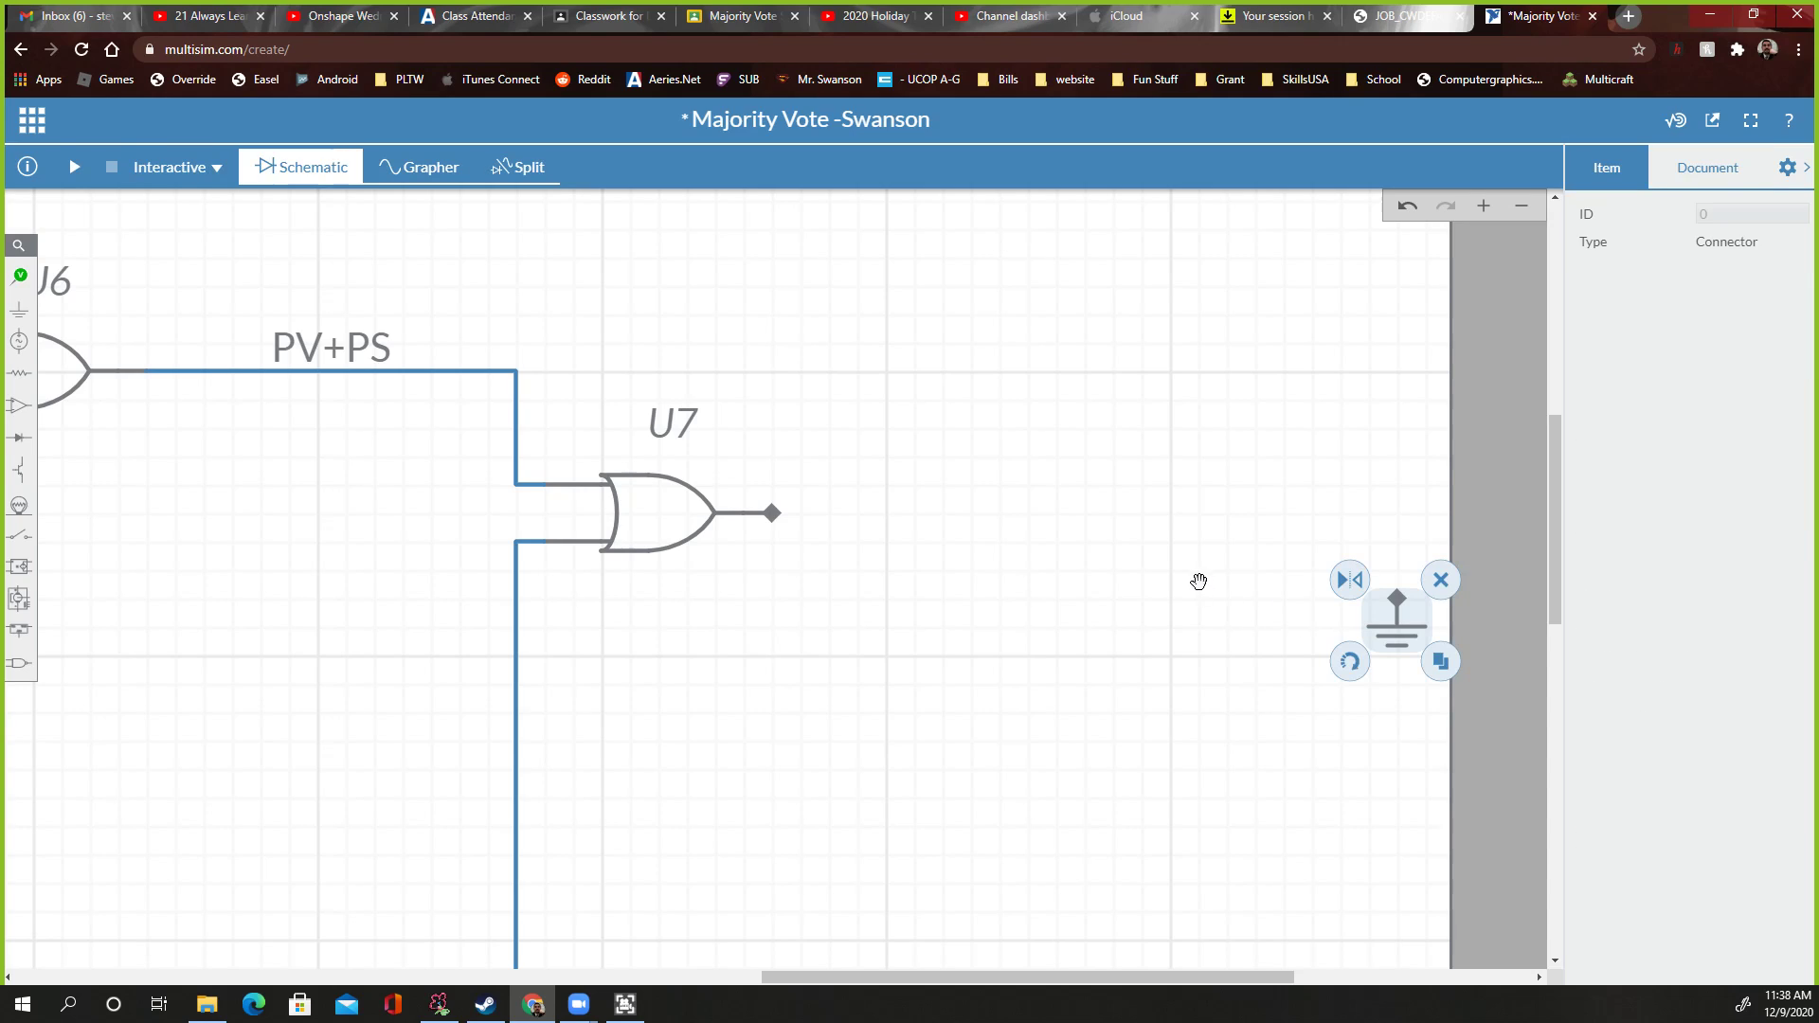
Place a horizontal resistor in line with the output of OR gate U7, leaving a gap for the wire
left_click(20, 373)
left_click(99, 422)
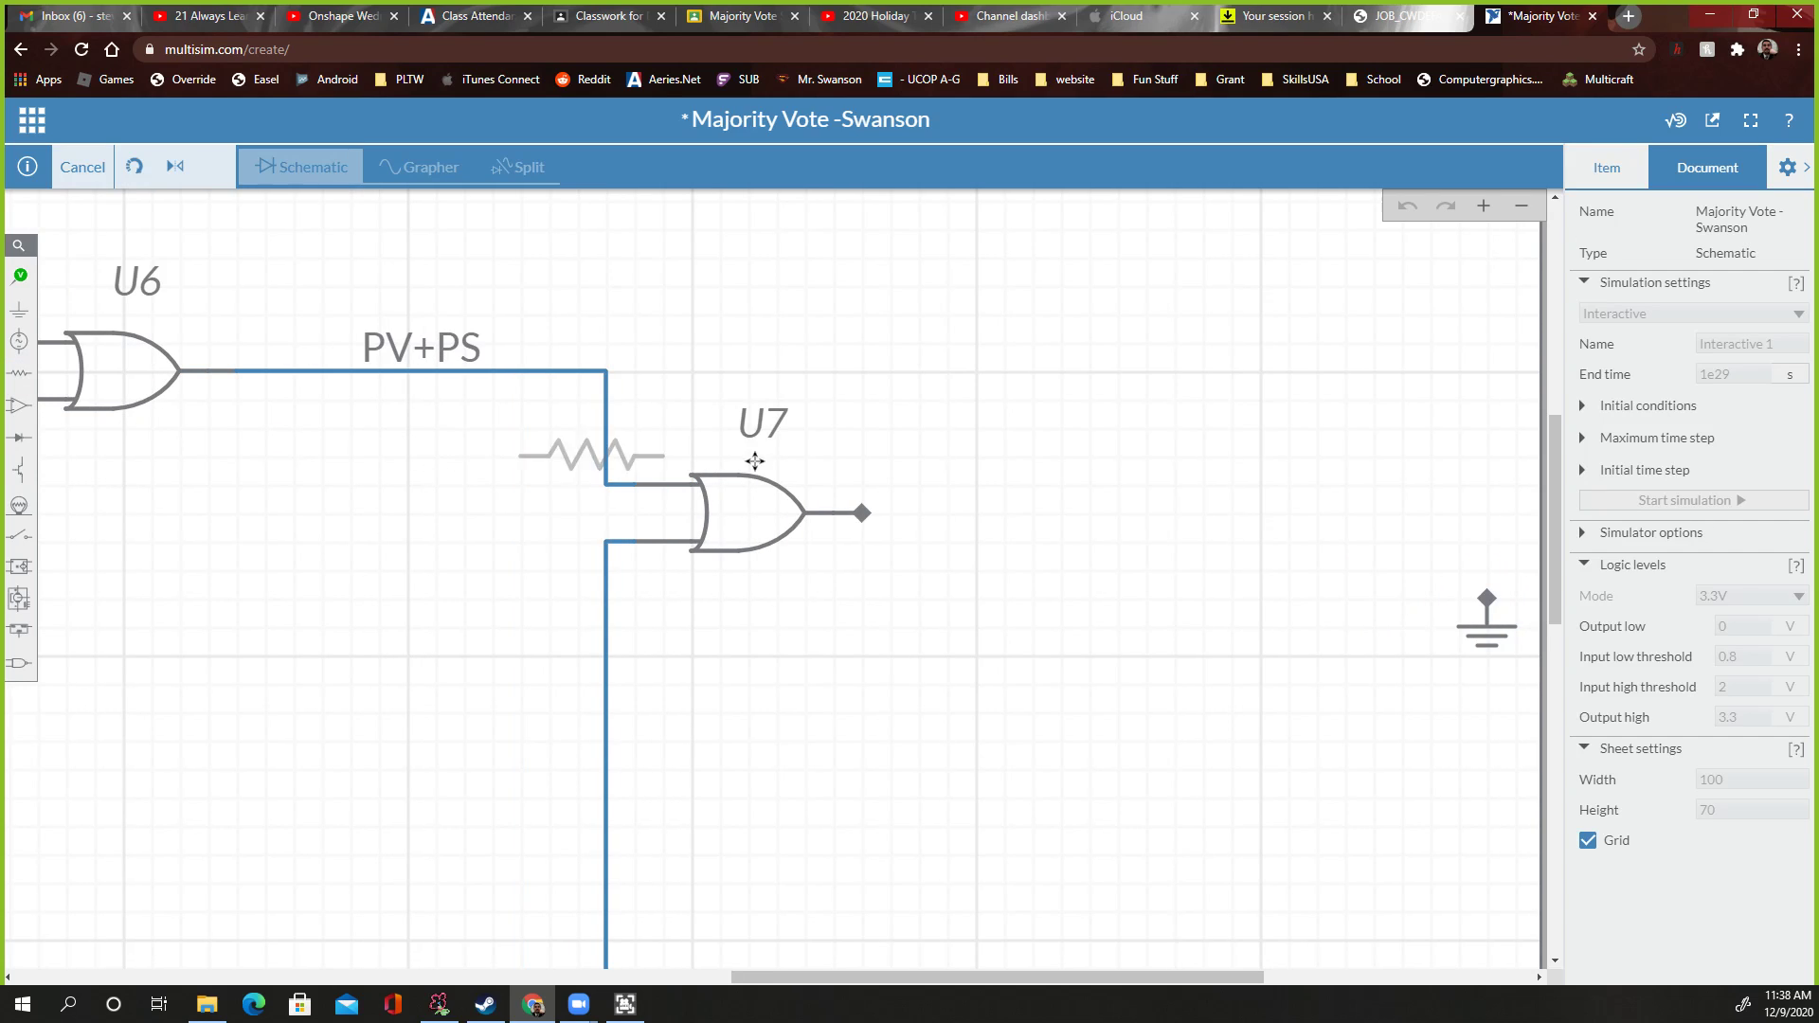
left_click(1087, 514)
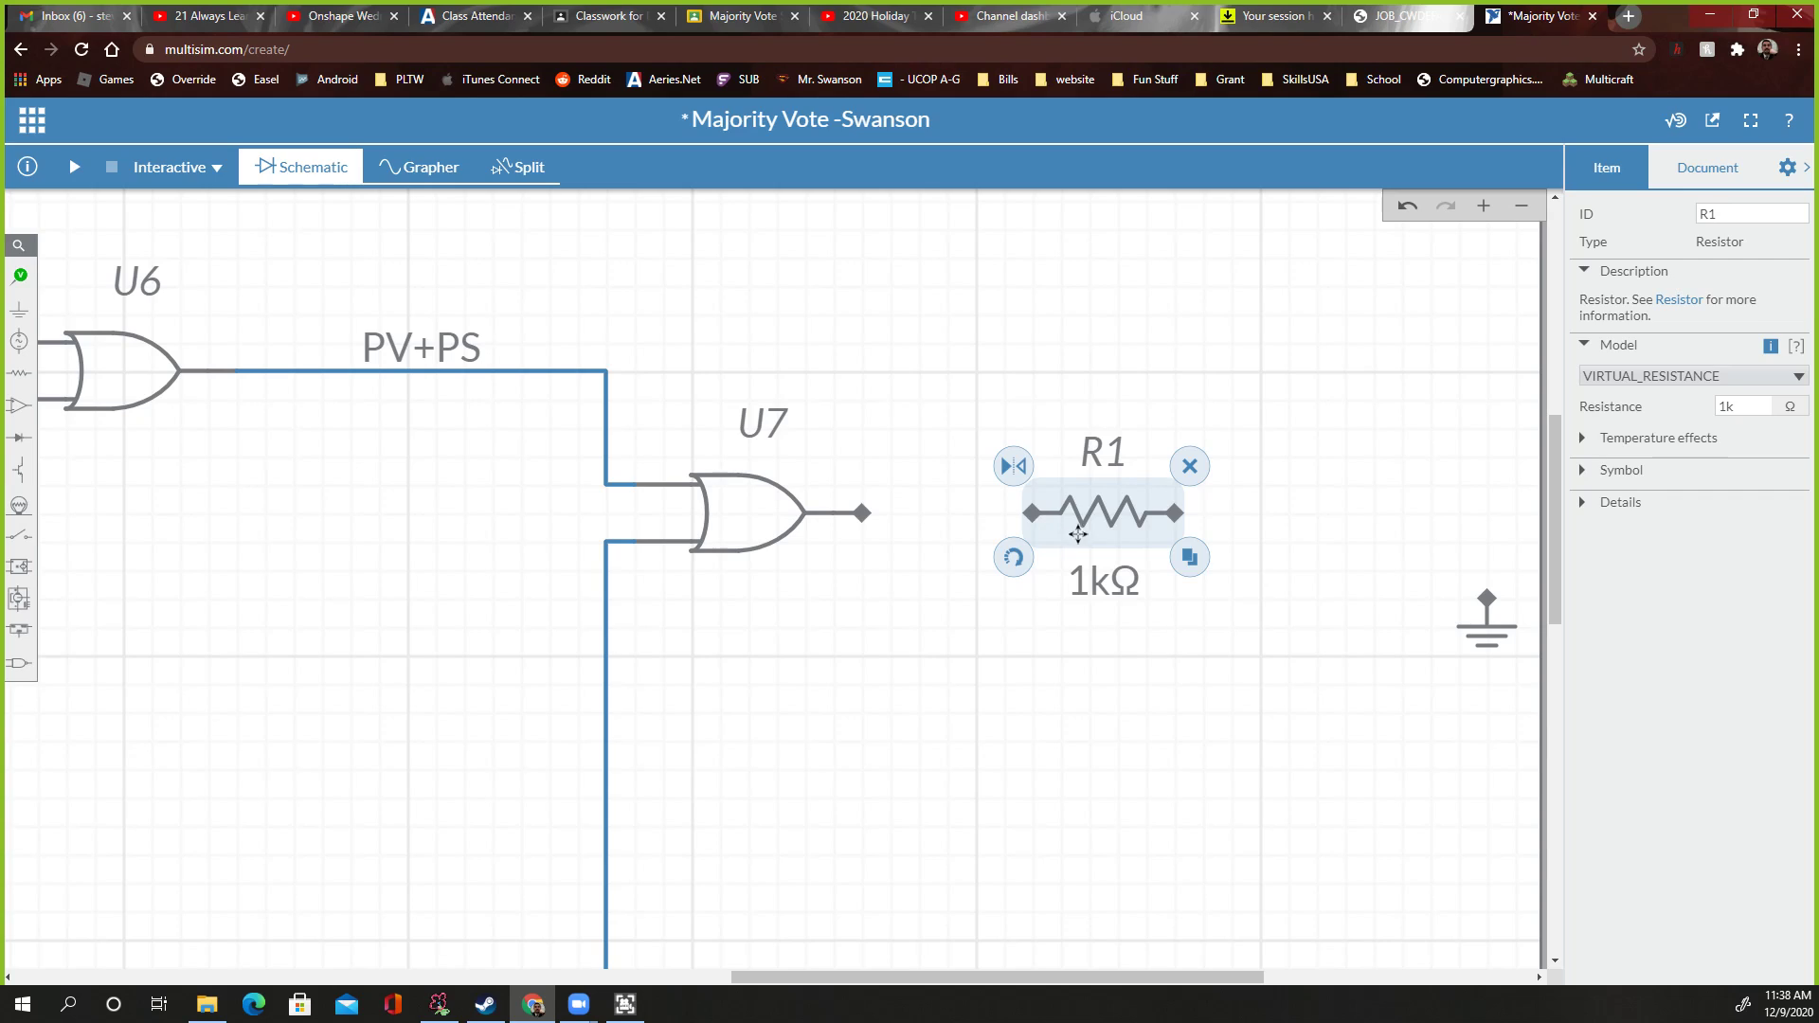
Set the resistance of R1 to 330 Ω and wire its near terminal to the output of OR gate U7
left_click(1099, 583)
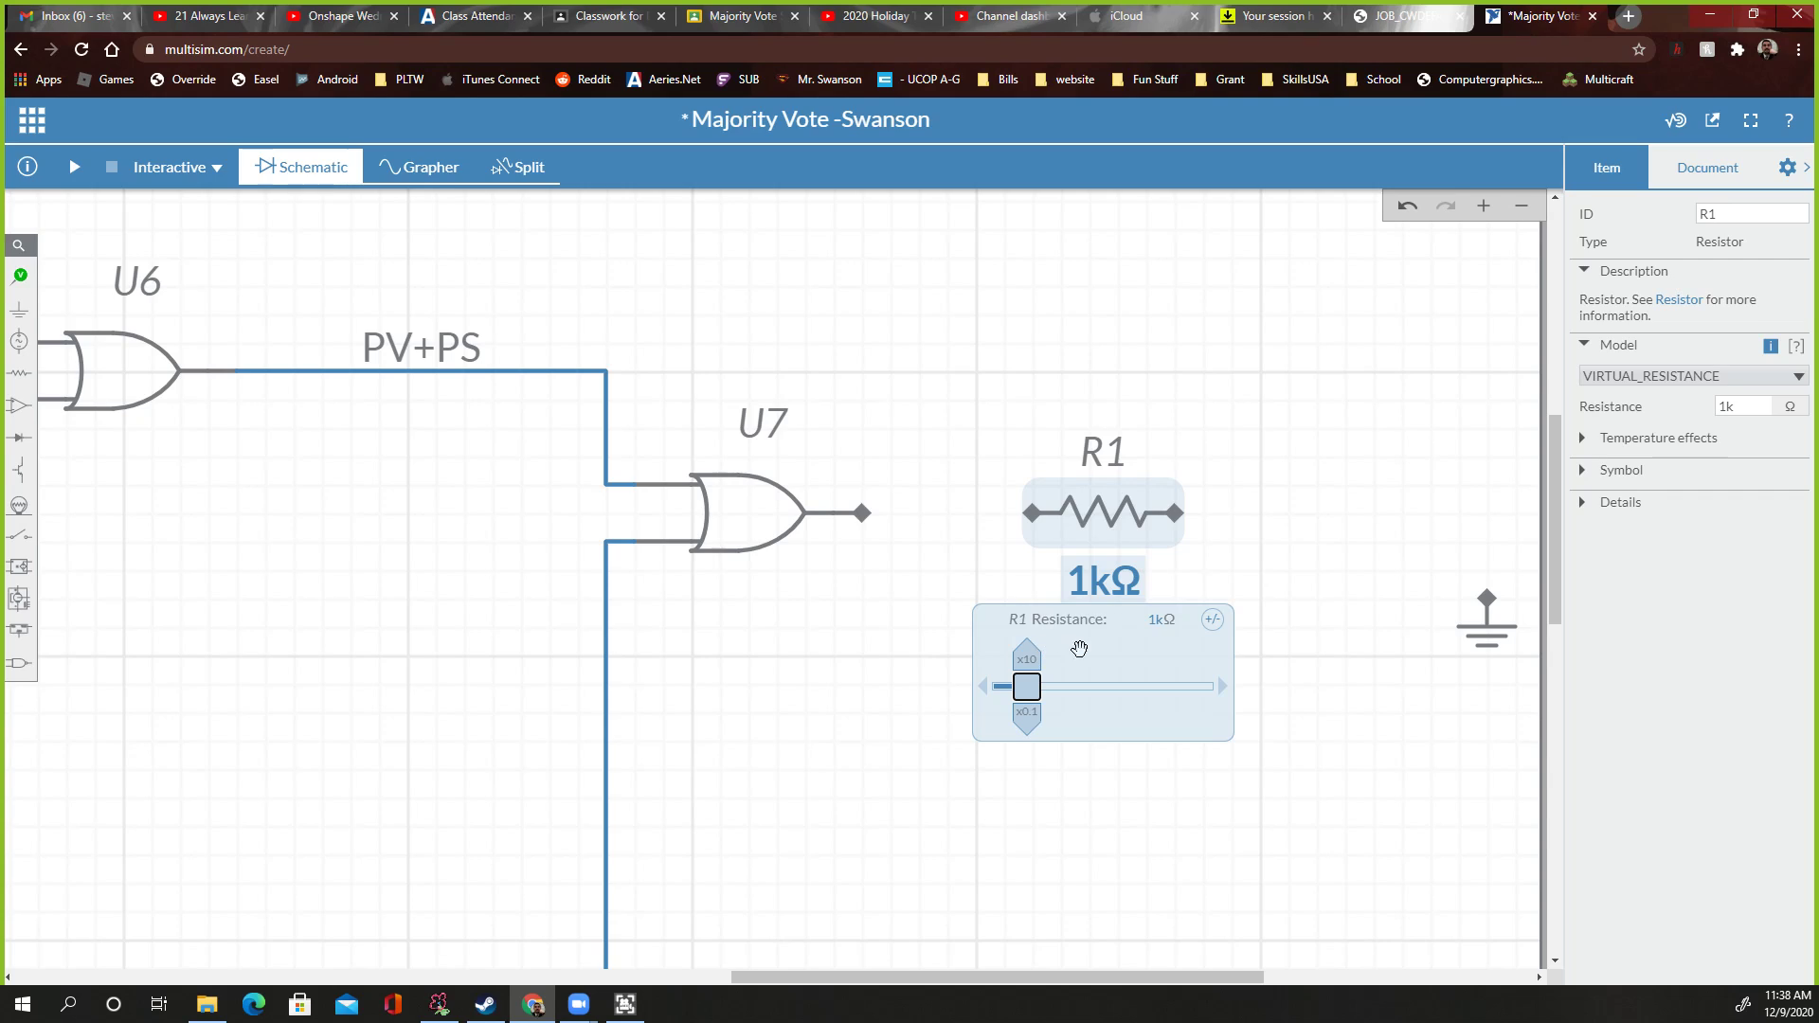
left_click(1160, 620)
type("200")
key("BackSpace")
key("BackSpace")
key("BackSpace")
type("330")
key("Return")
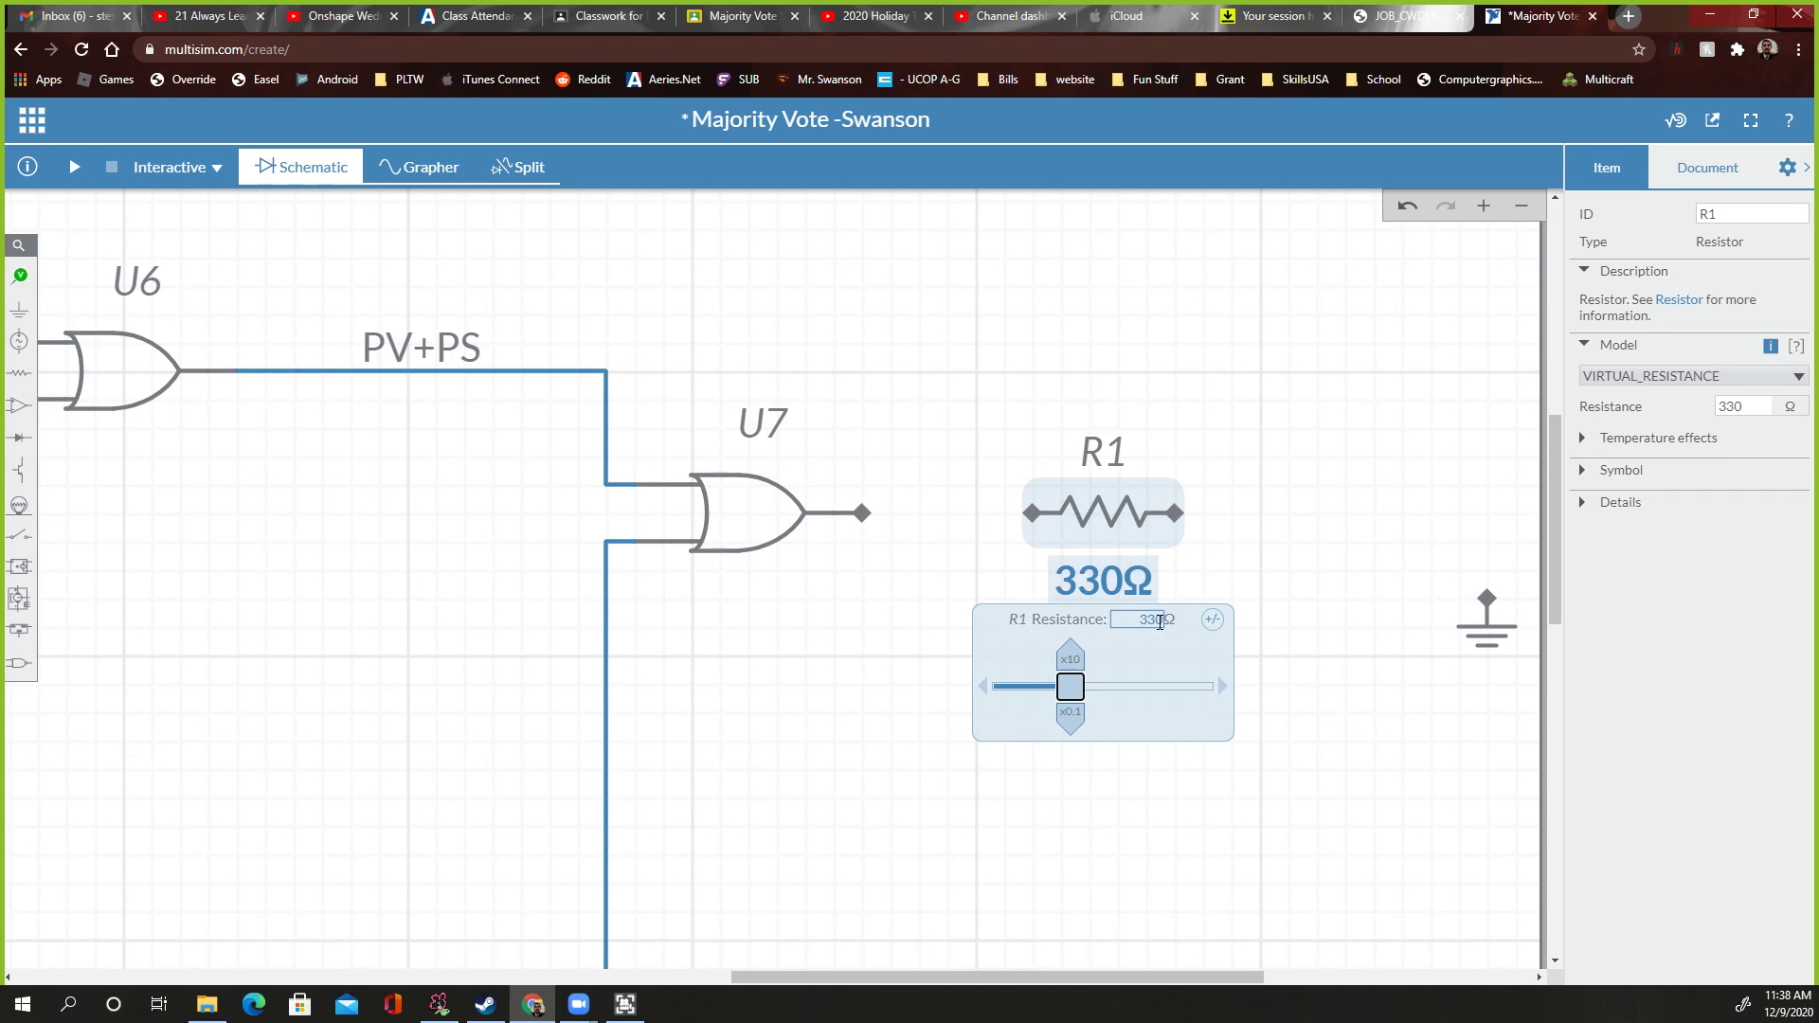
left_click(1031, 513)
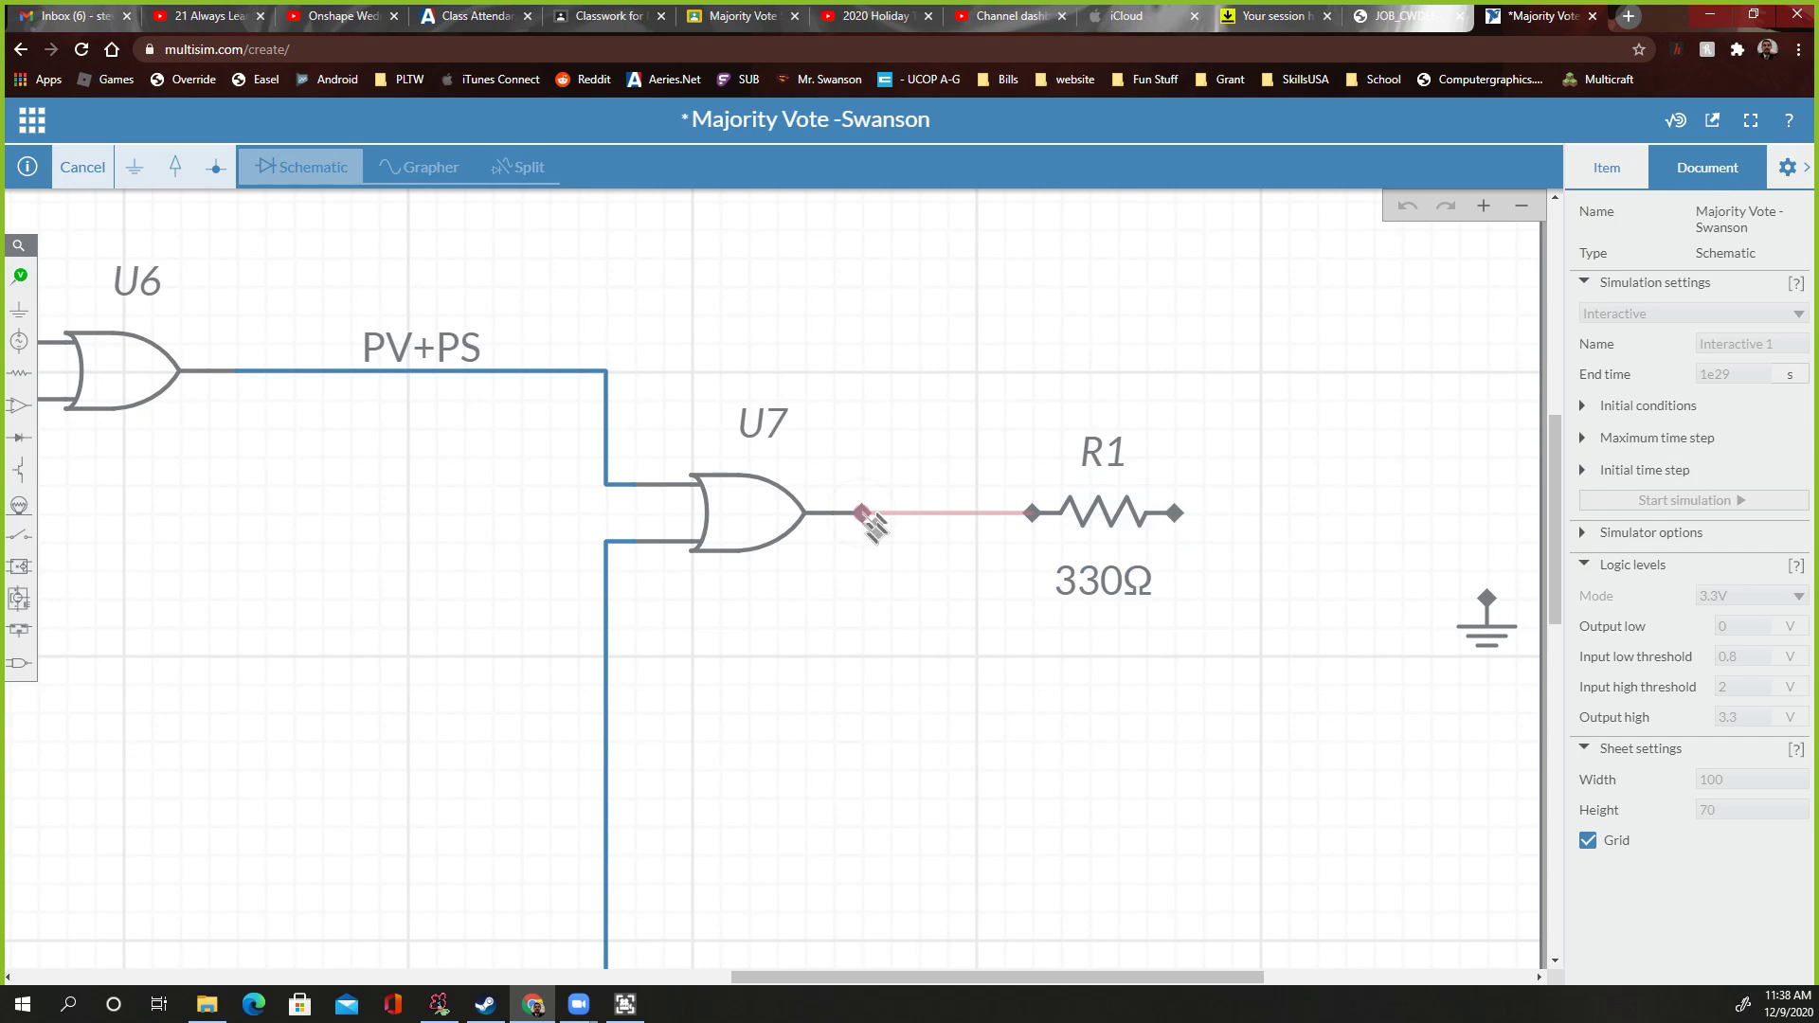
left_click(862, 512)
Place an LED between resistor R1 and the ground, rotated to horizontal and aligned with the resistor, anode facing R1
scroll(436, 634, "down", 5)
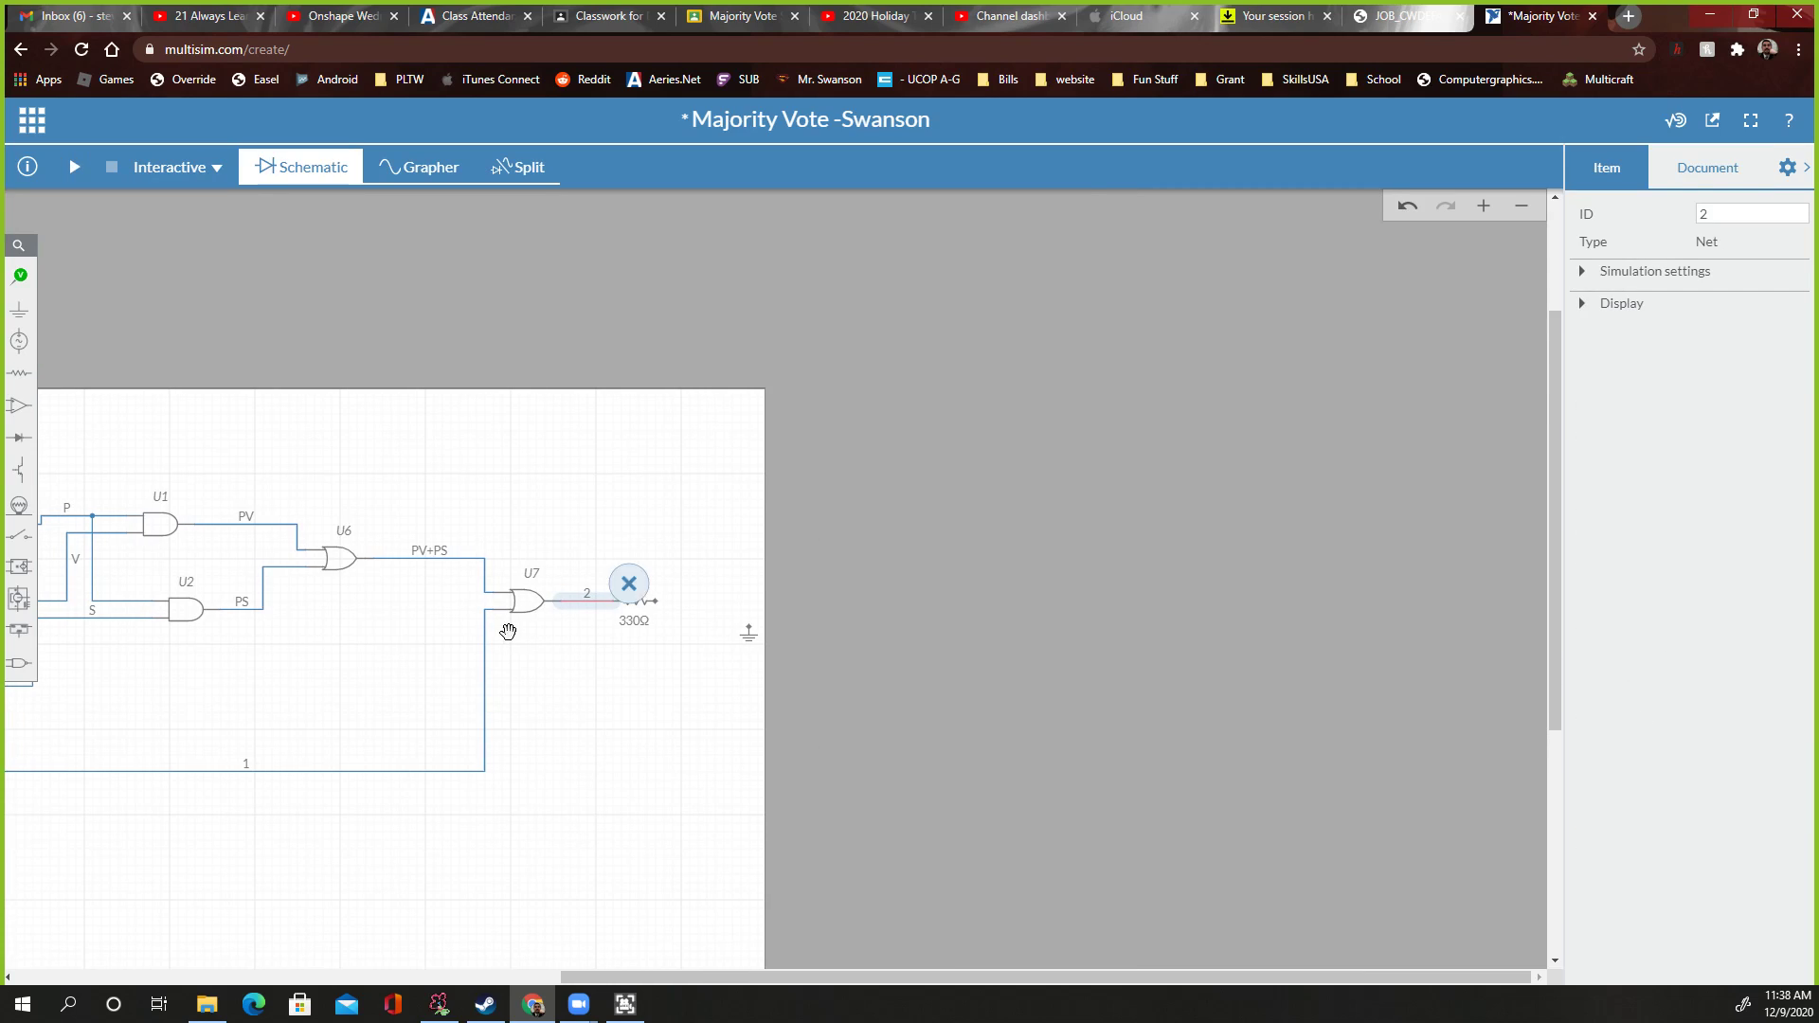
scroll(508, 632, "up", 5)
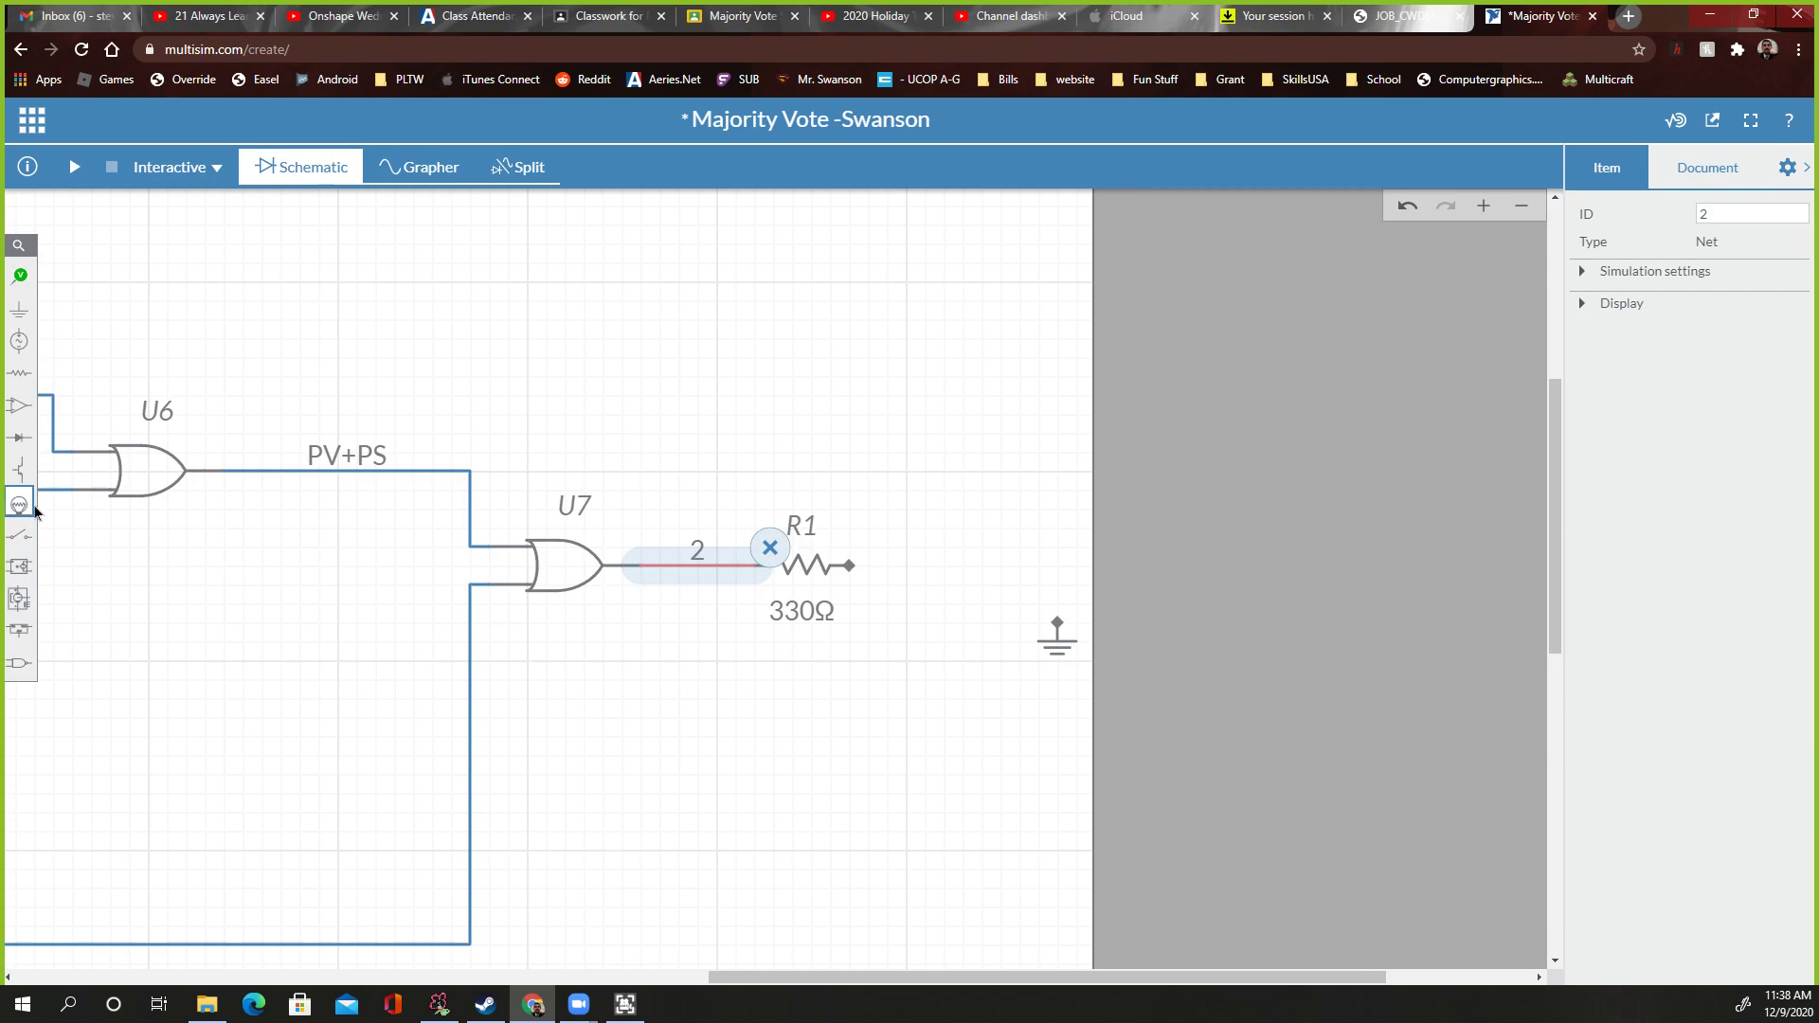
left_click(19, 440)
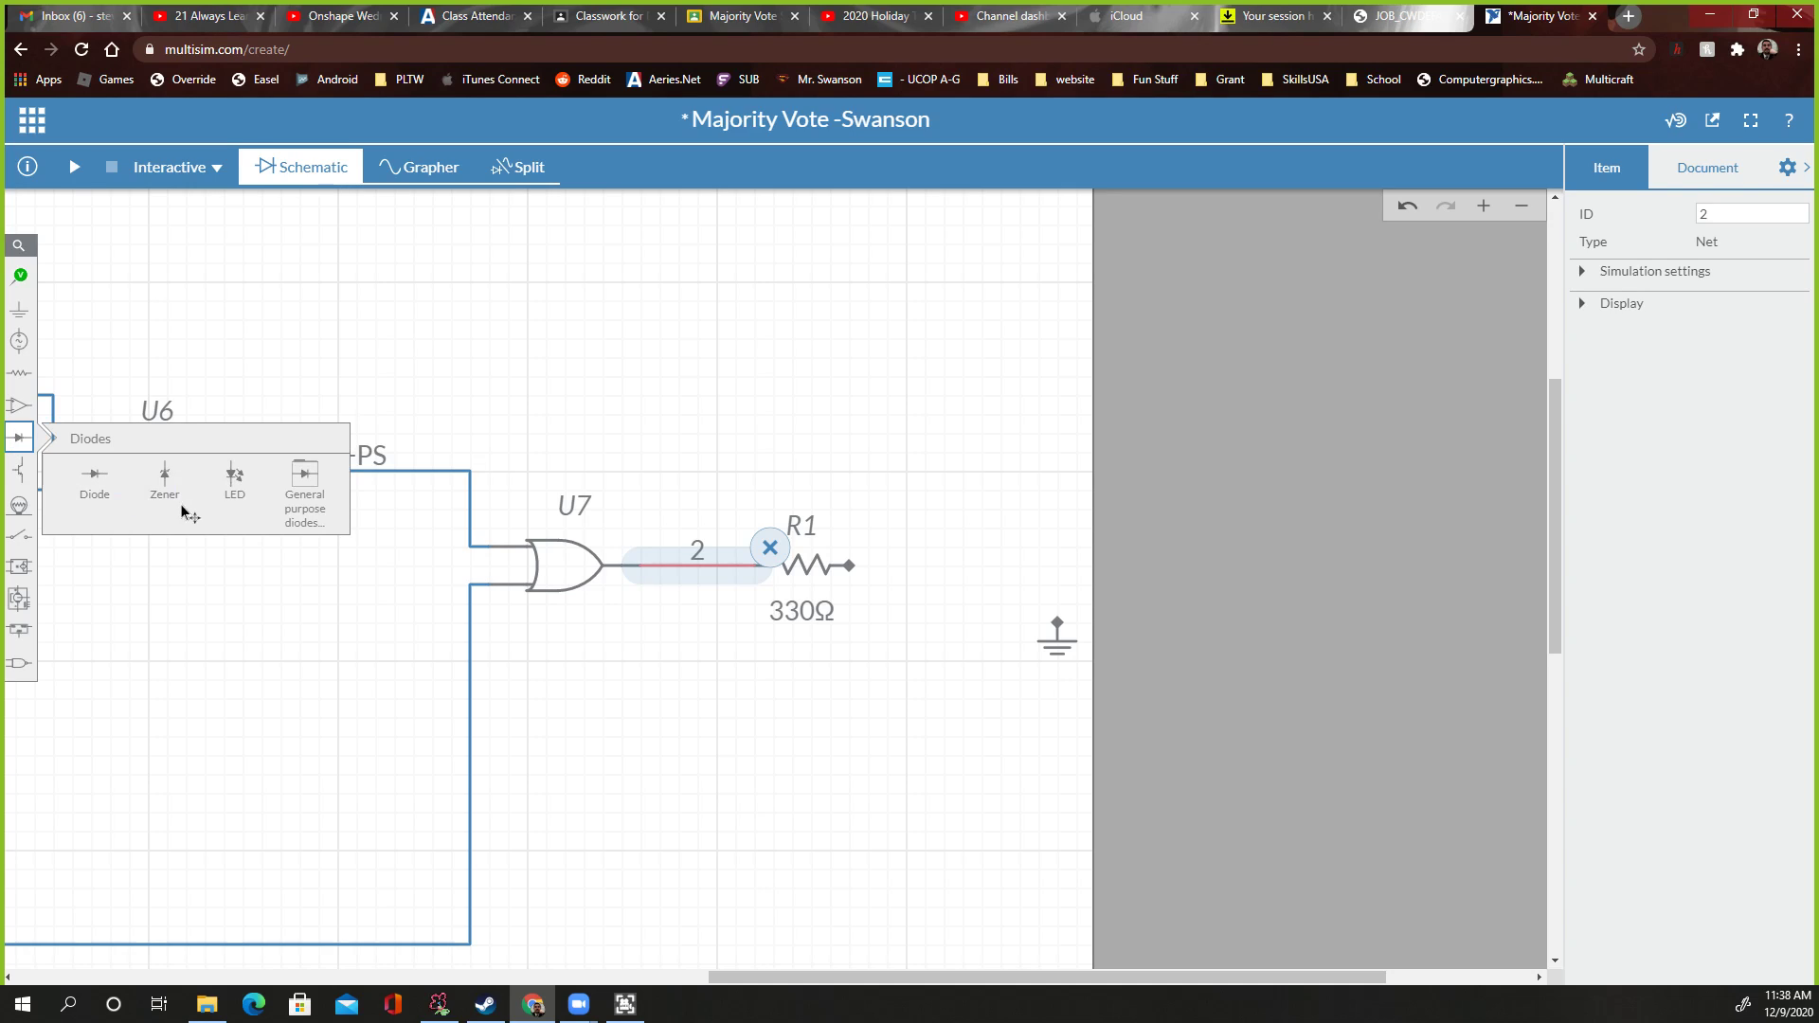
left_click_drag(234, 478, 966, 595)
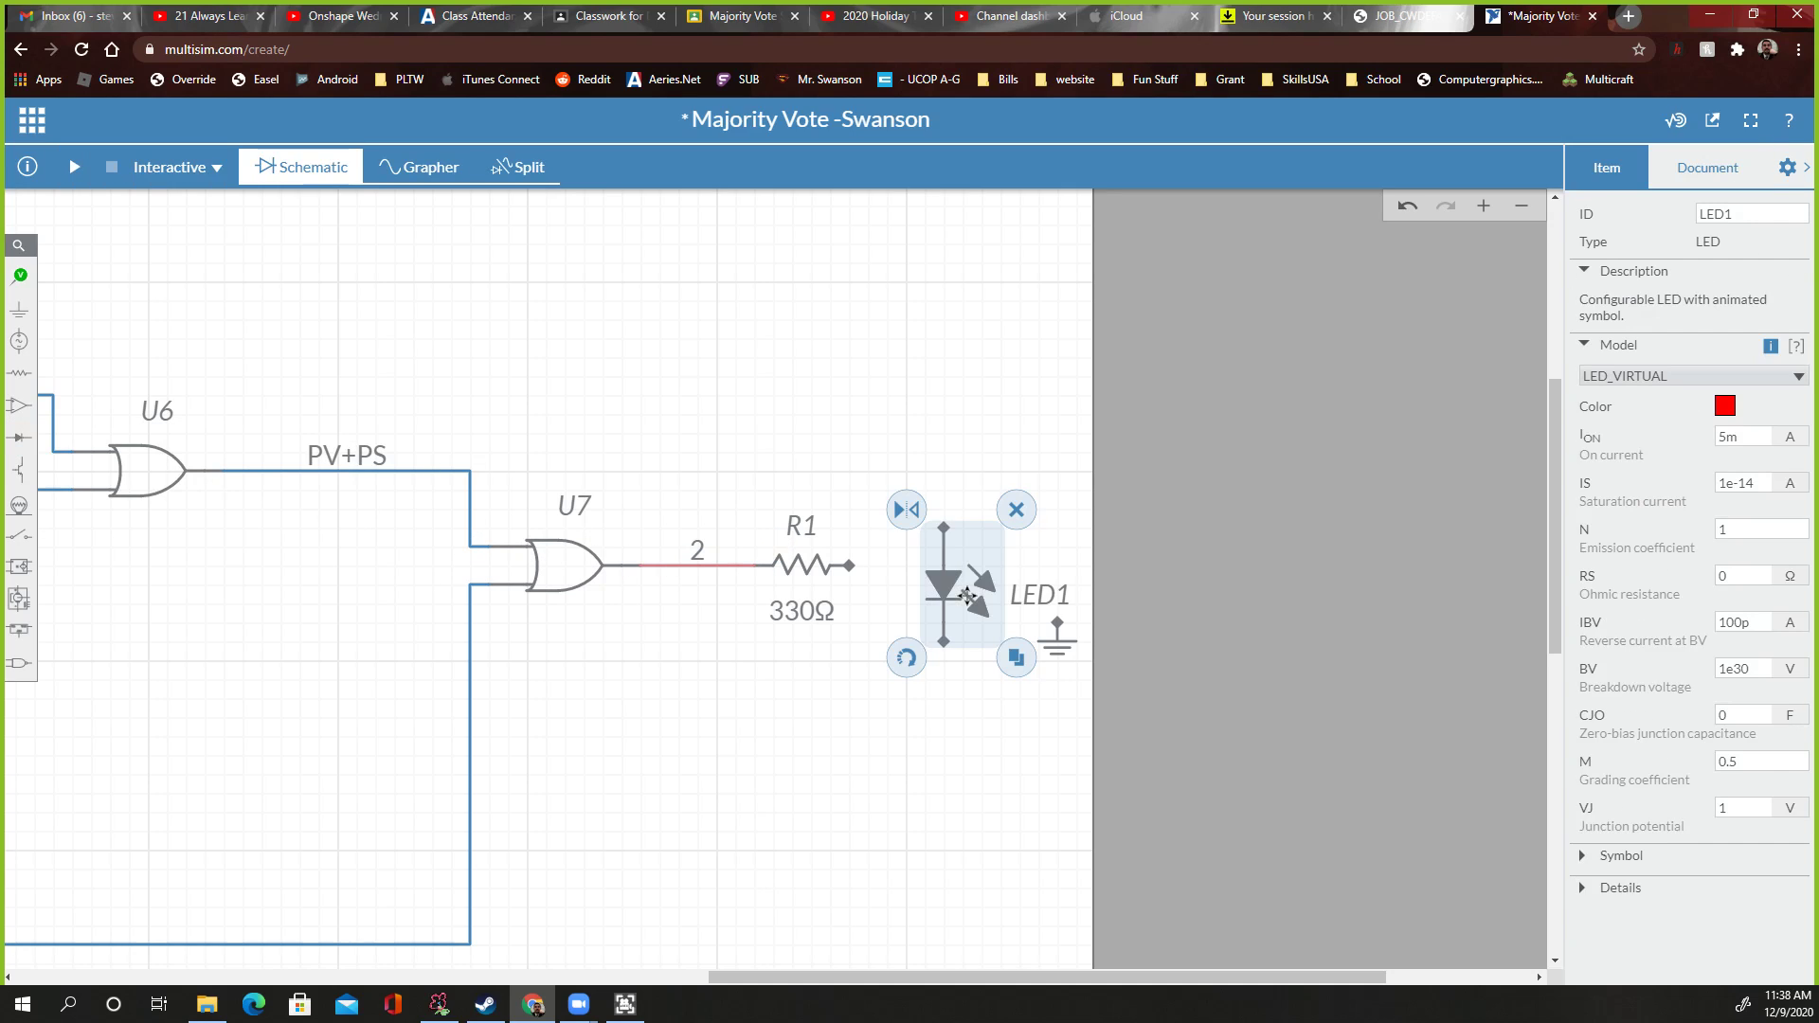
left_click(905, 658)
left_click(905, 659)
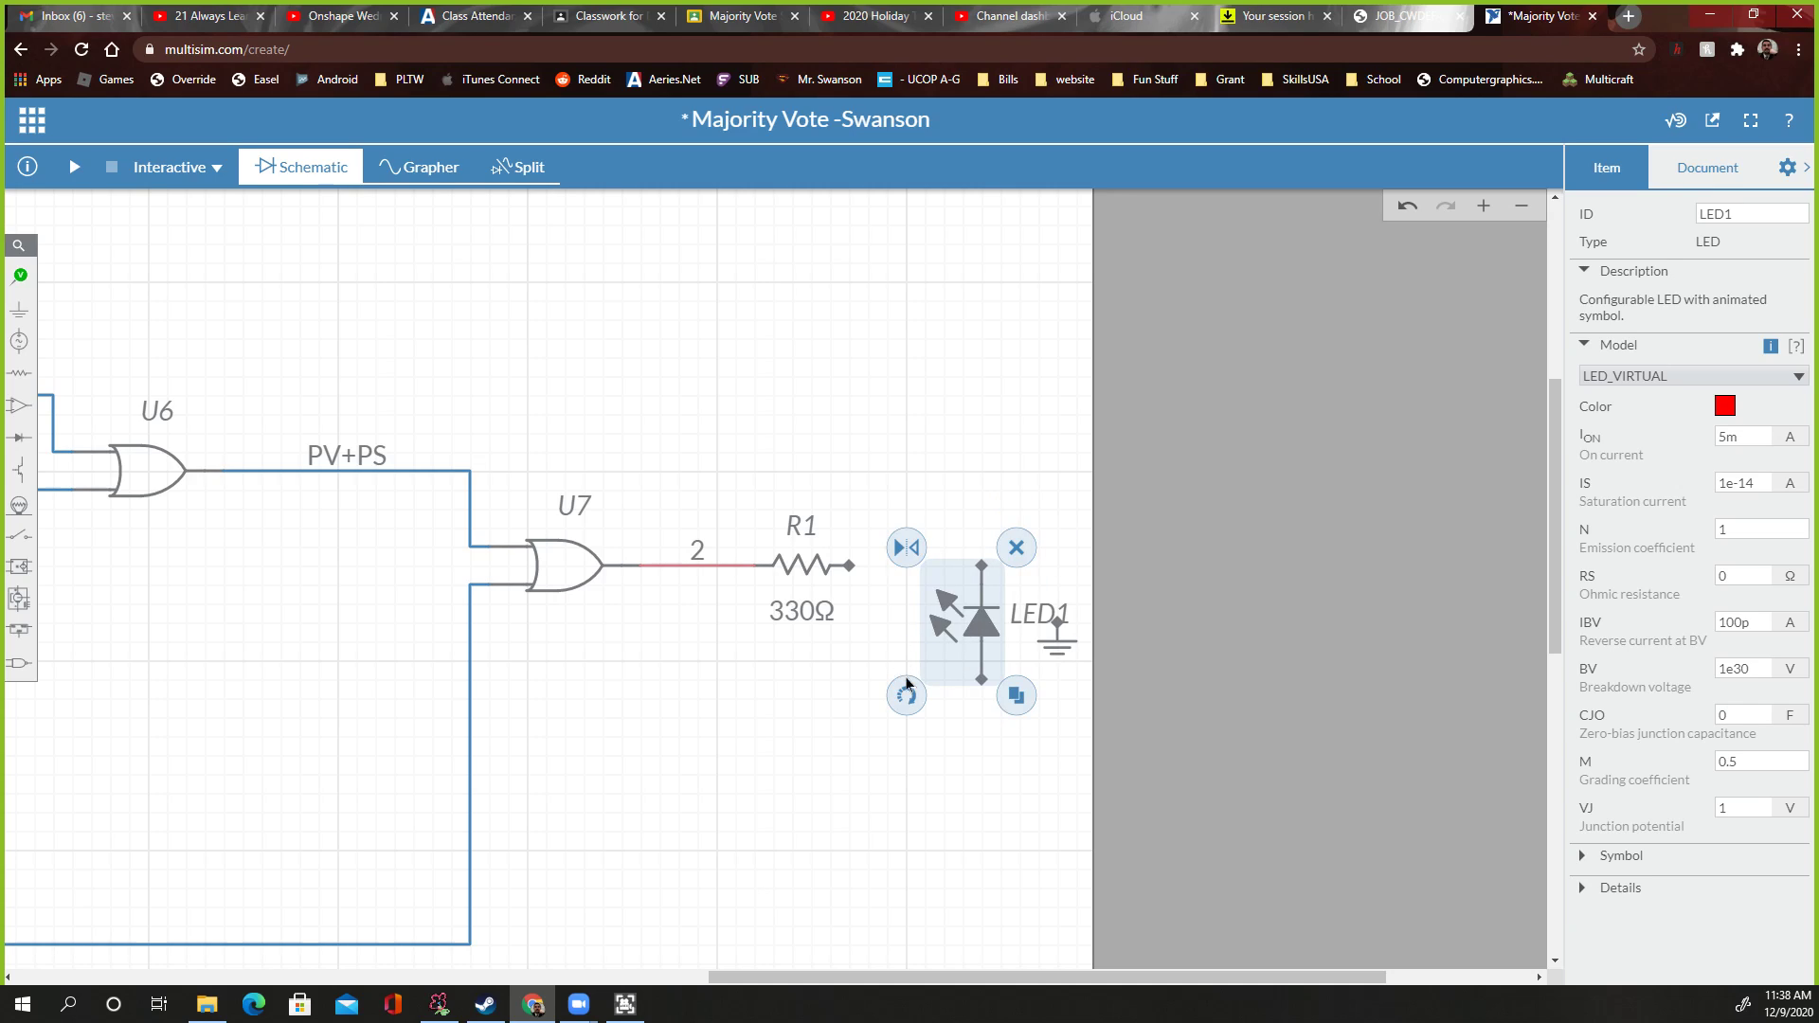
left_click(907, 687)
left_click_drag(956, 601, 975, 549)
Wire resistor R1 to the LED's anode and the LED's cathode to the ground symbol
left_click(849, 566)
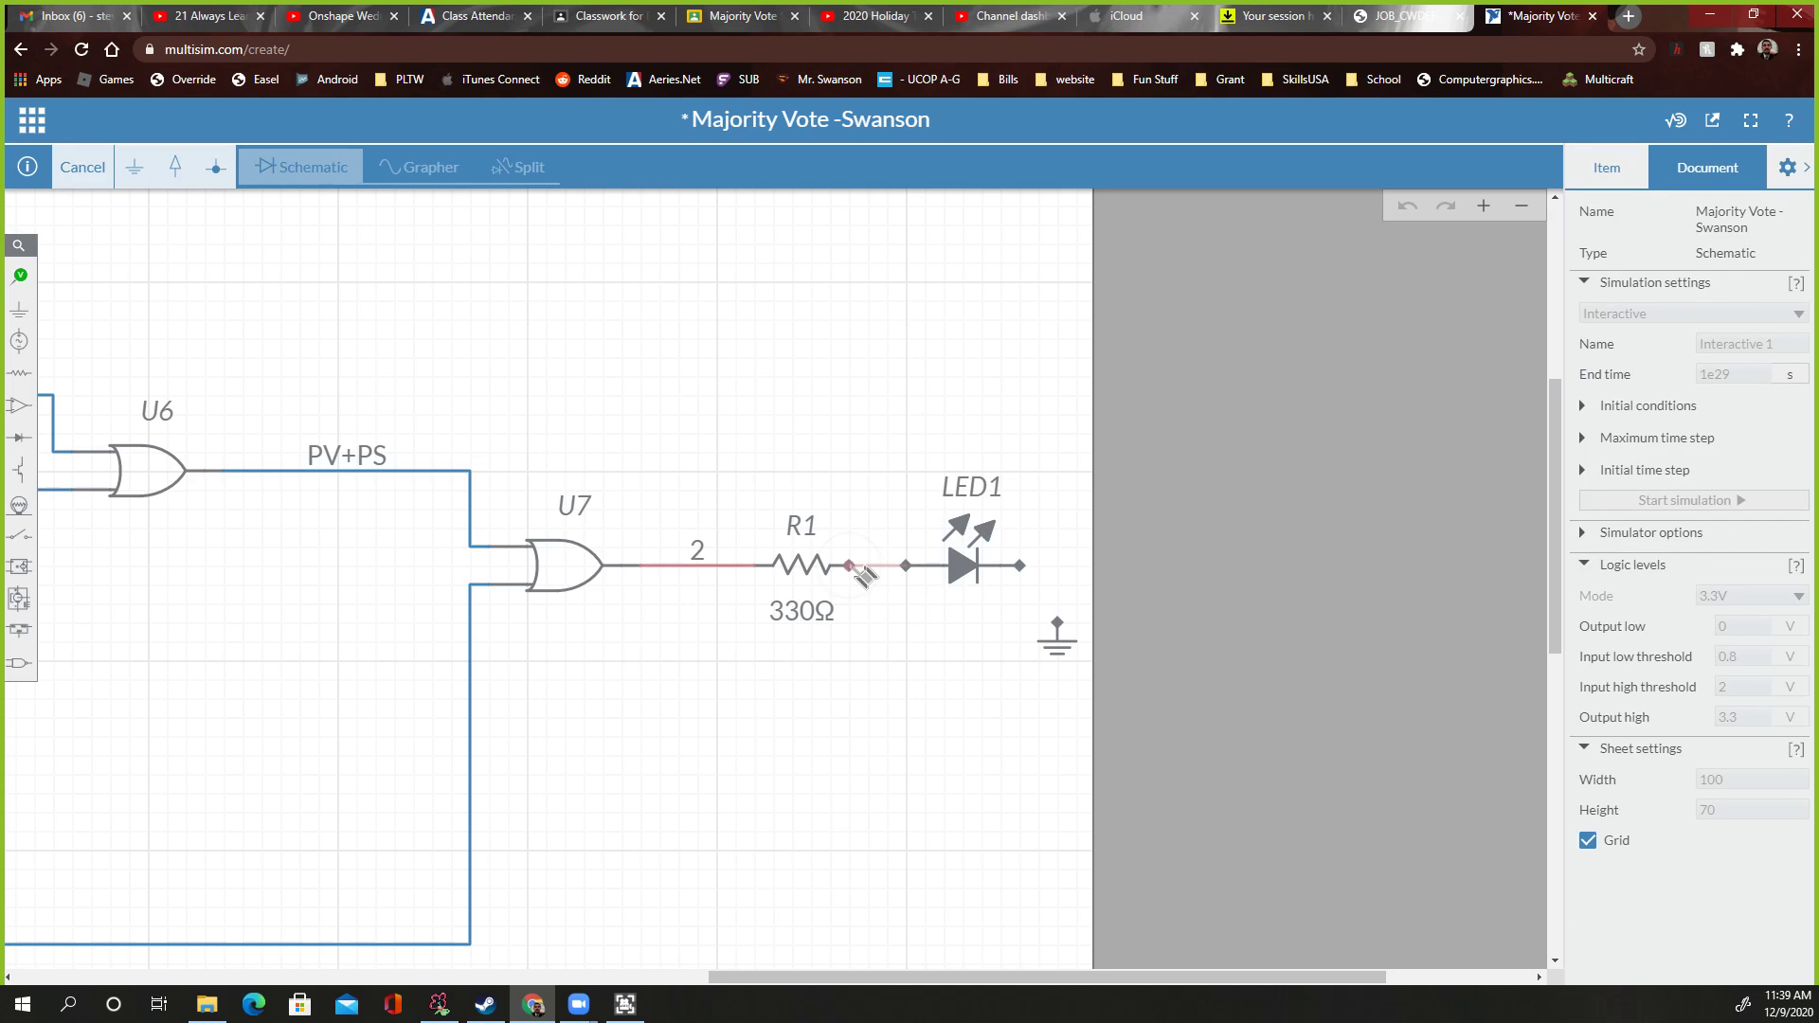
left_click(864, 573)
left_click(1022, 566)
left_click(1058, 622)
Run the interactive simulation, examine the LED, and switch input S to 0
scroll(813, 553, "down", 2)
scroll(813, 553, "down", 2)
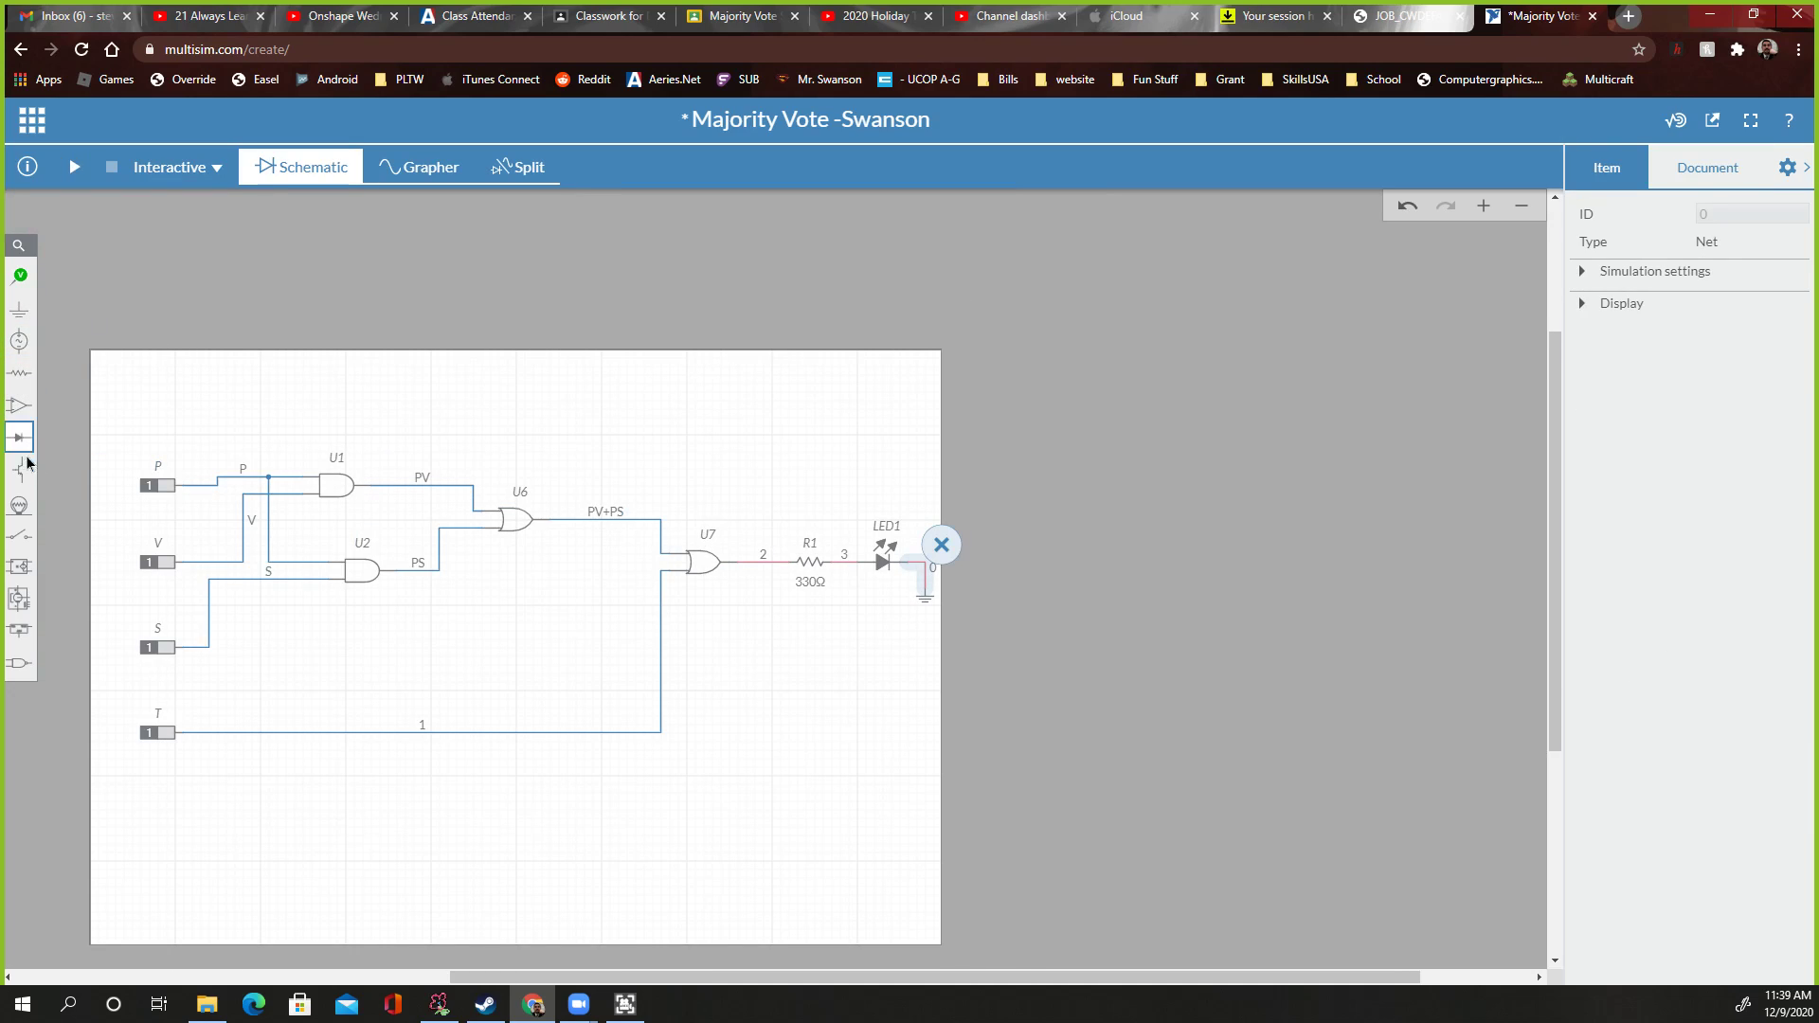
left_click(74, 168)
scroll(895, 536, "up", 2)
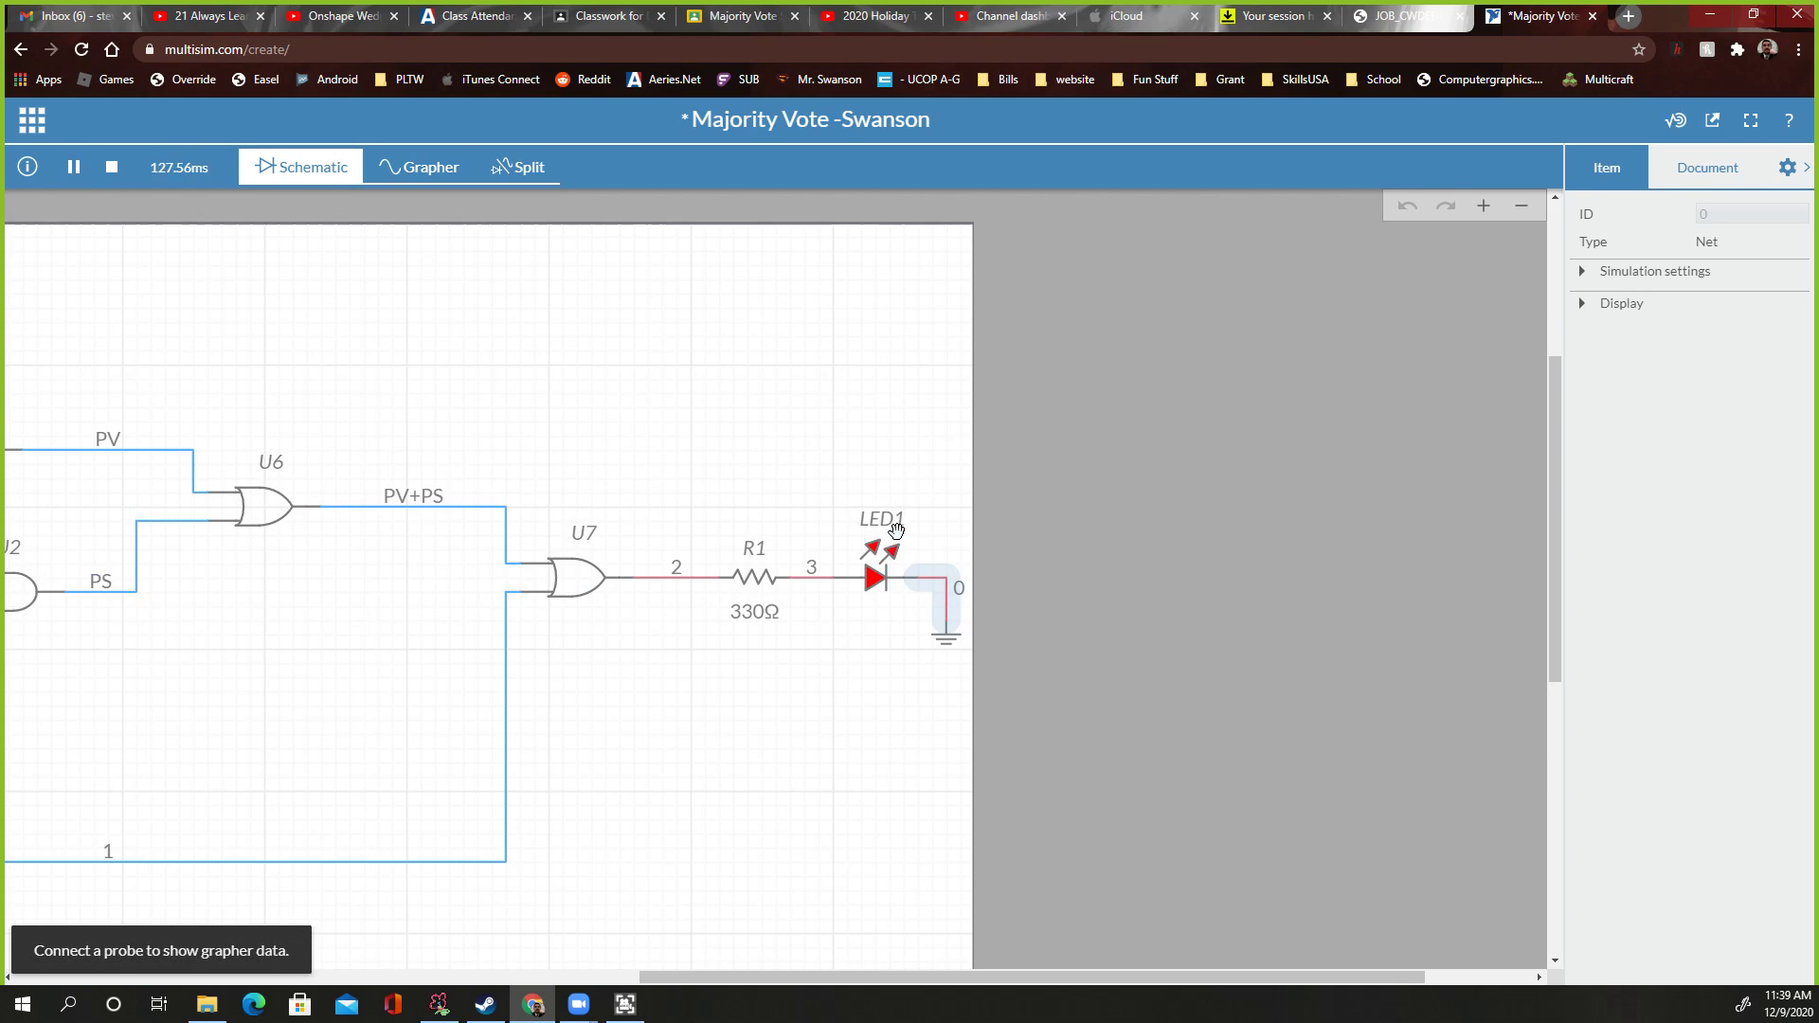
scroll(865, 564, "down", 2)
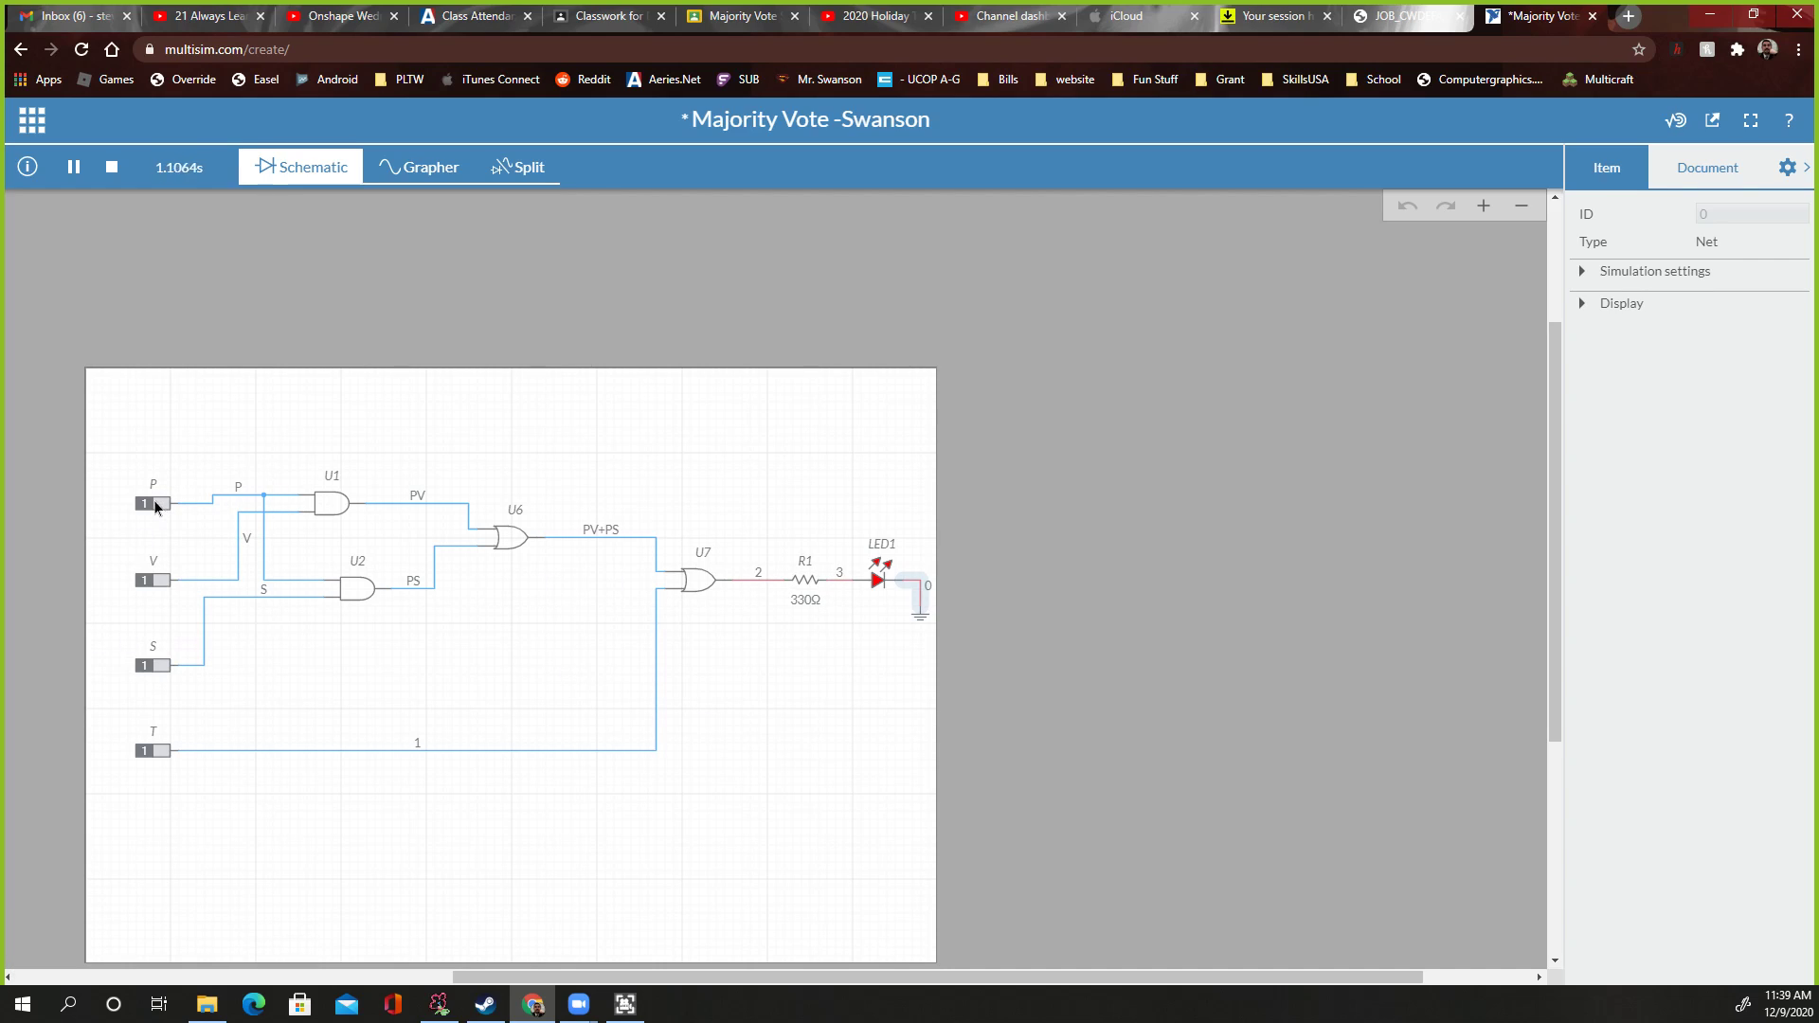
left_click(155, 665)
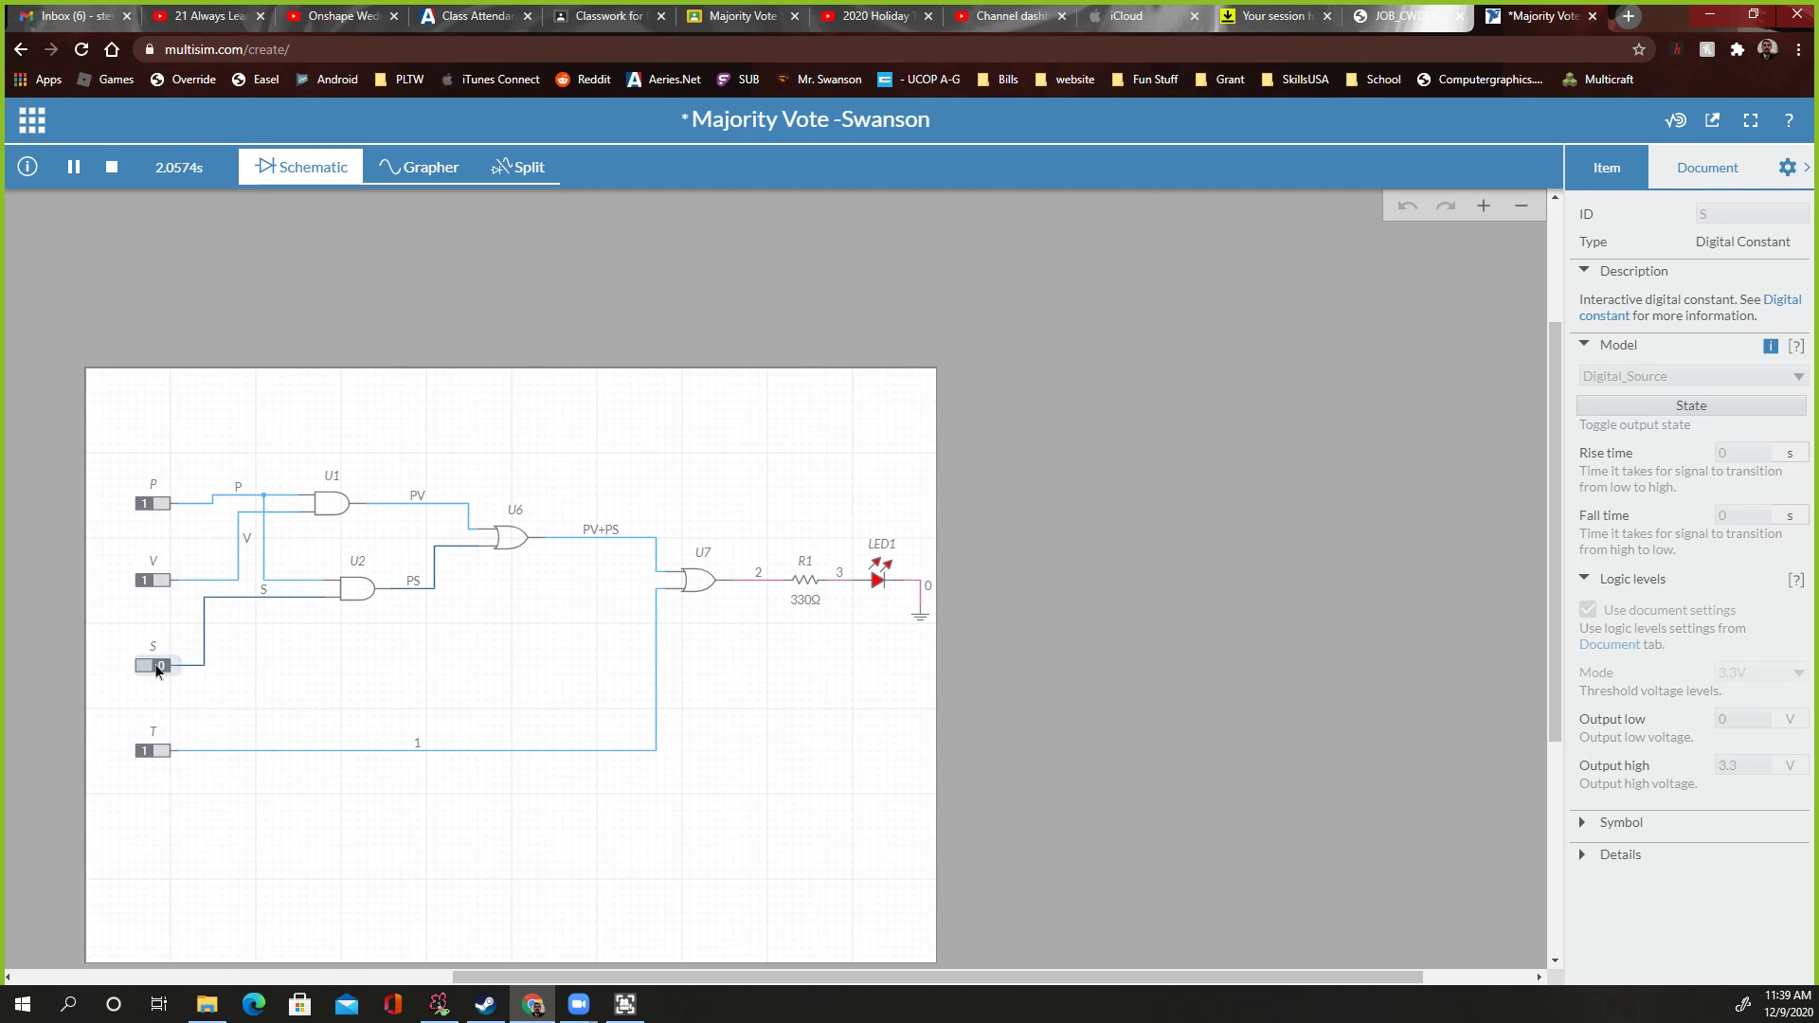
Switch inputs V, P and T to 0 in the running simulation
left_click(151, 581)
left_click(155, 505)
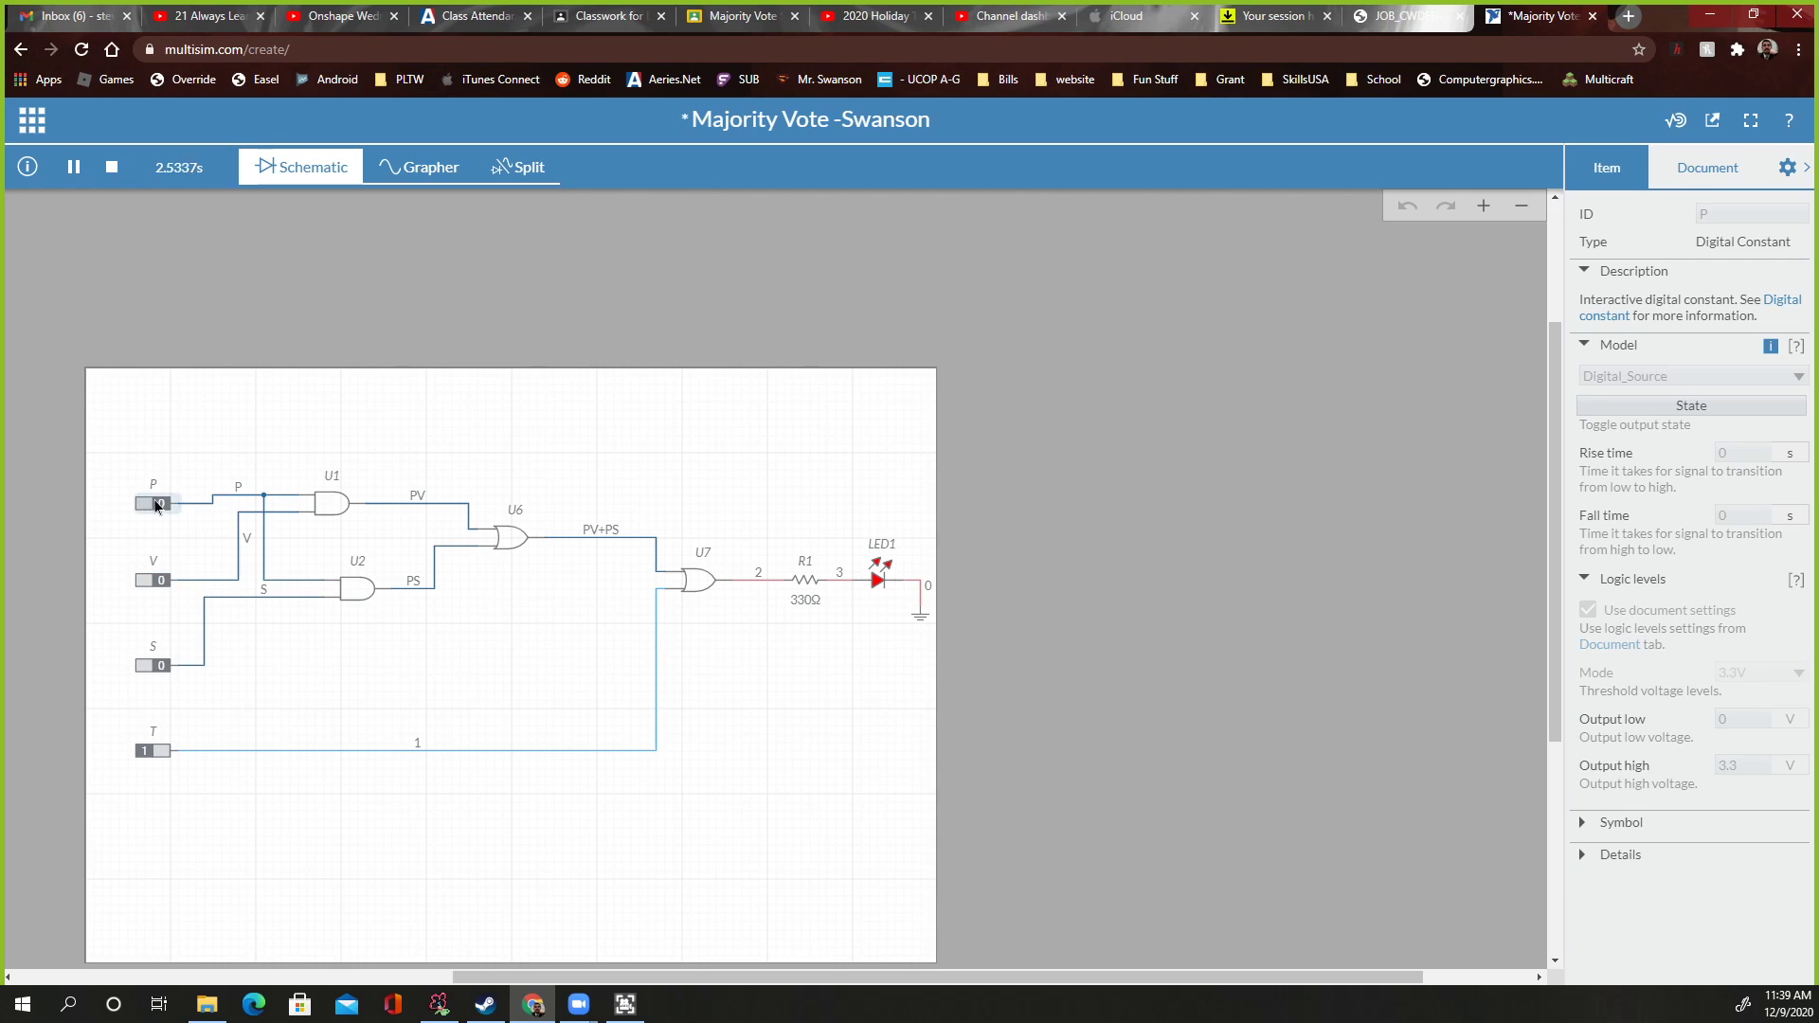
left_click(147, 750)
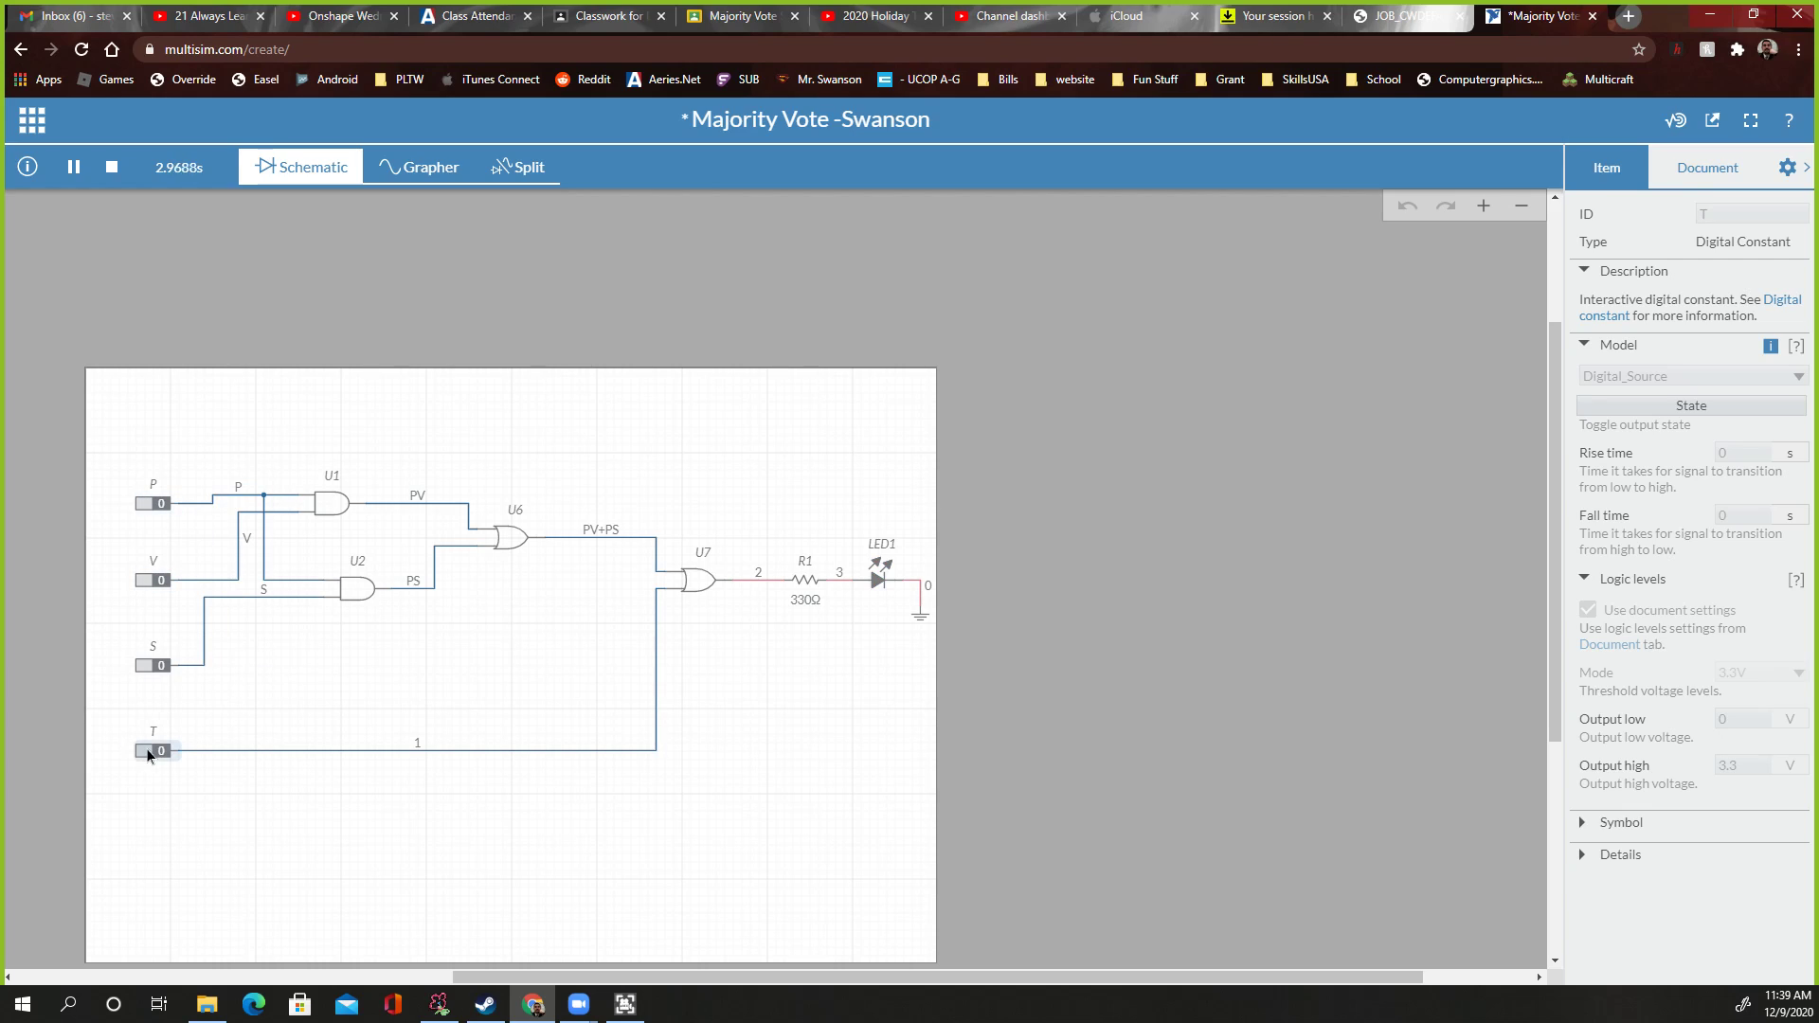
Test input T alone at 1, trace its signal through OR gate U7 to the LED, and return T to 0
scroll(138, 746, "up", 2)
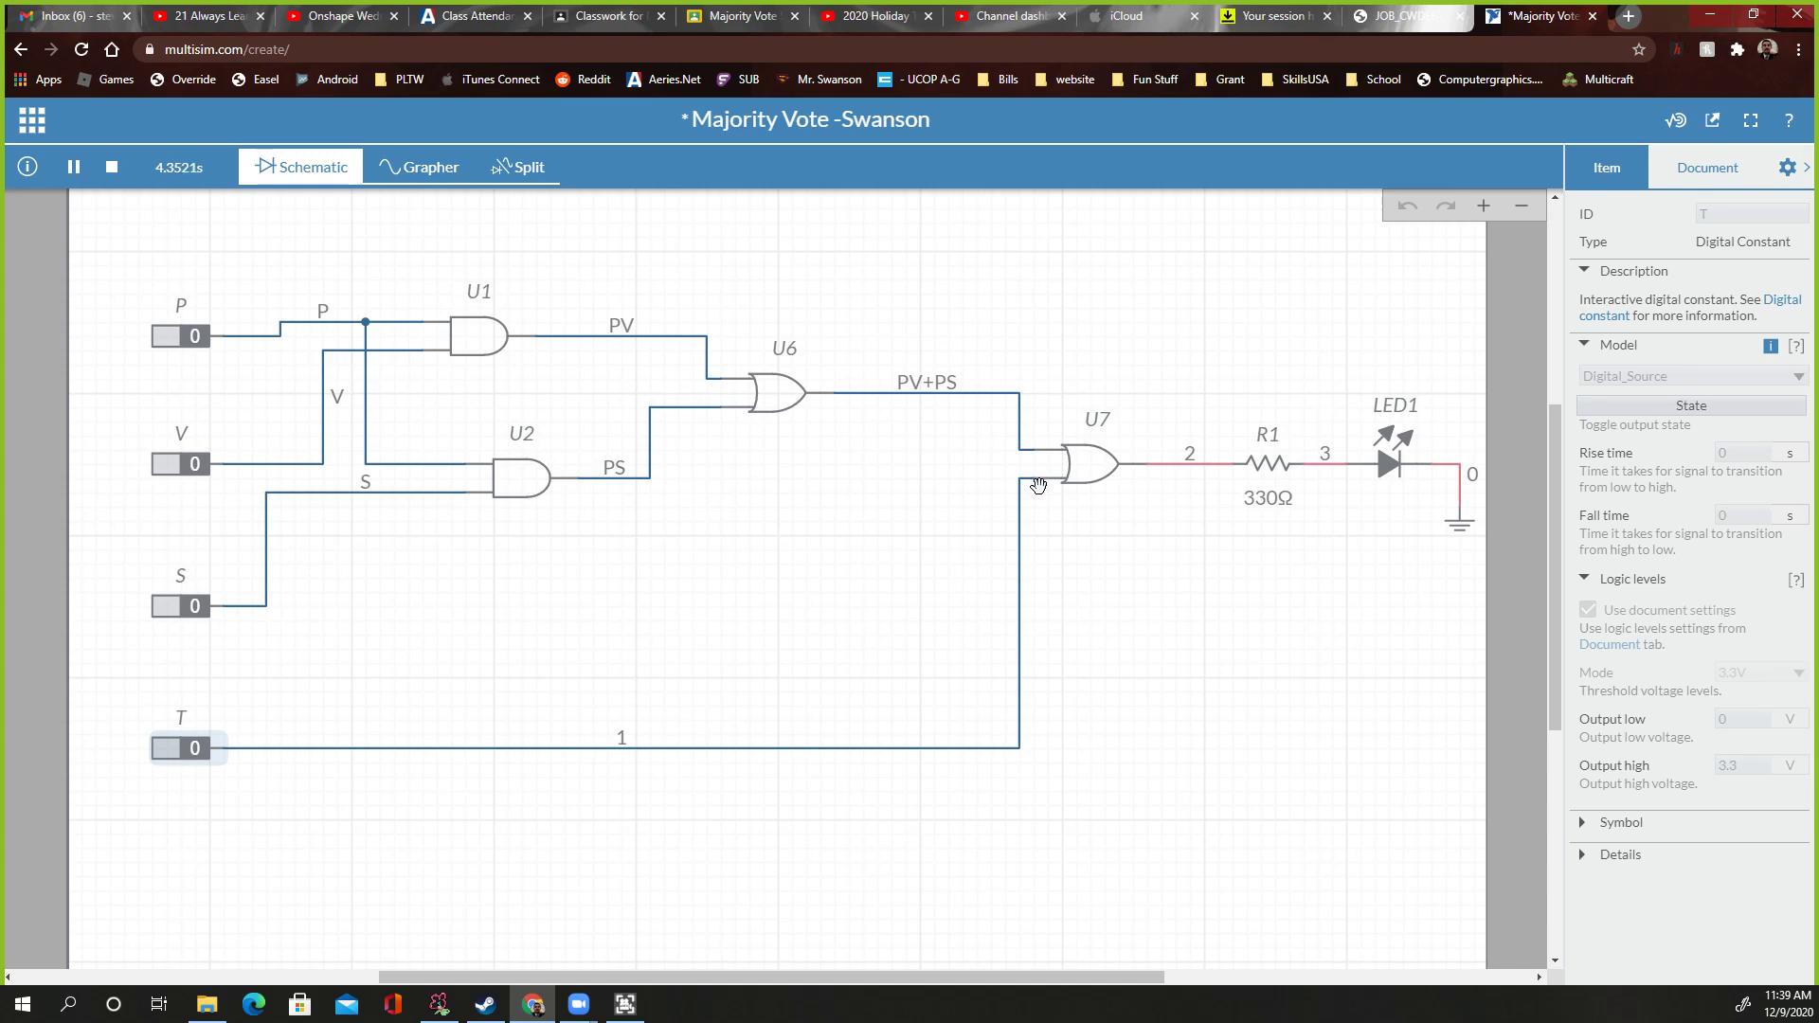
left_click(186, 748)
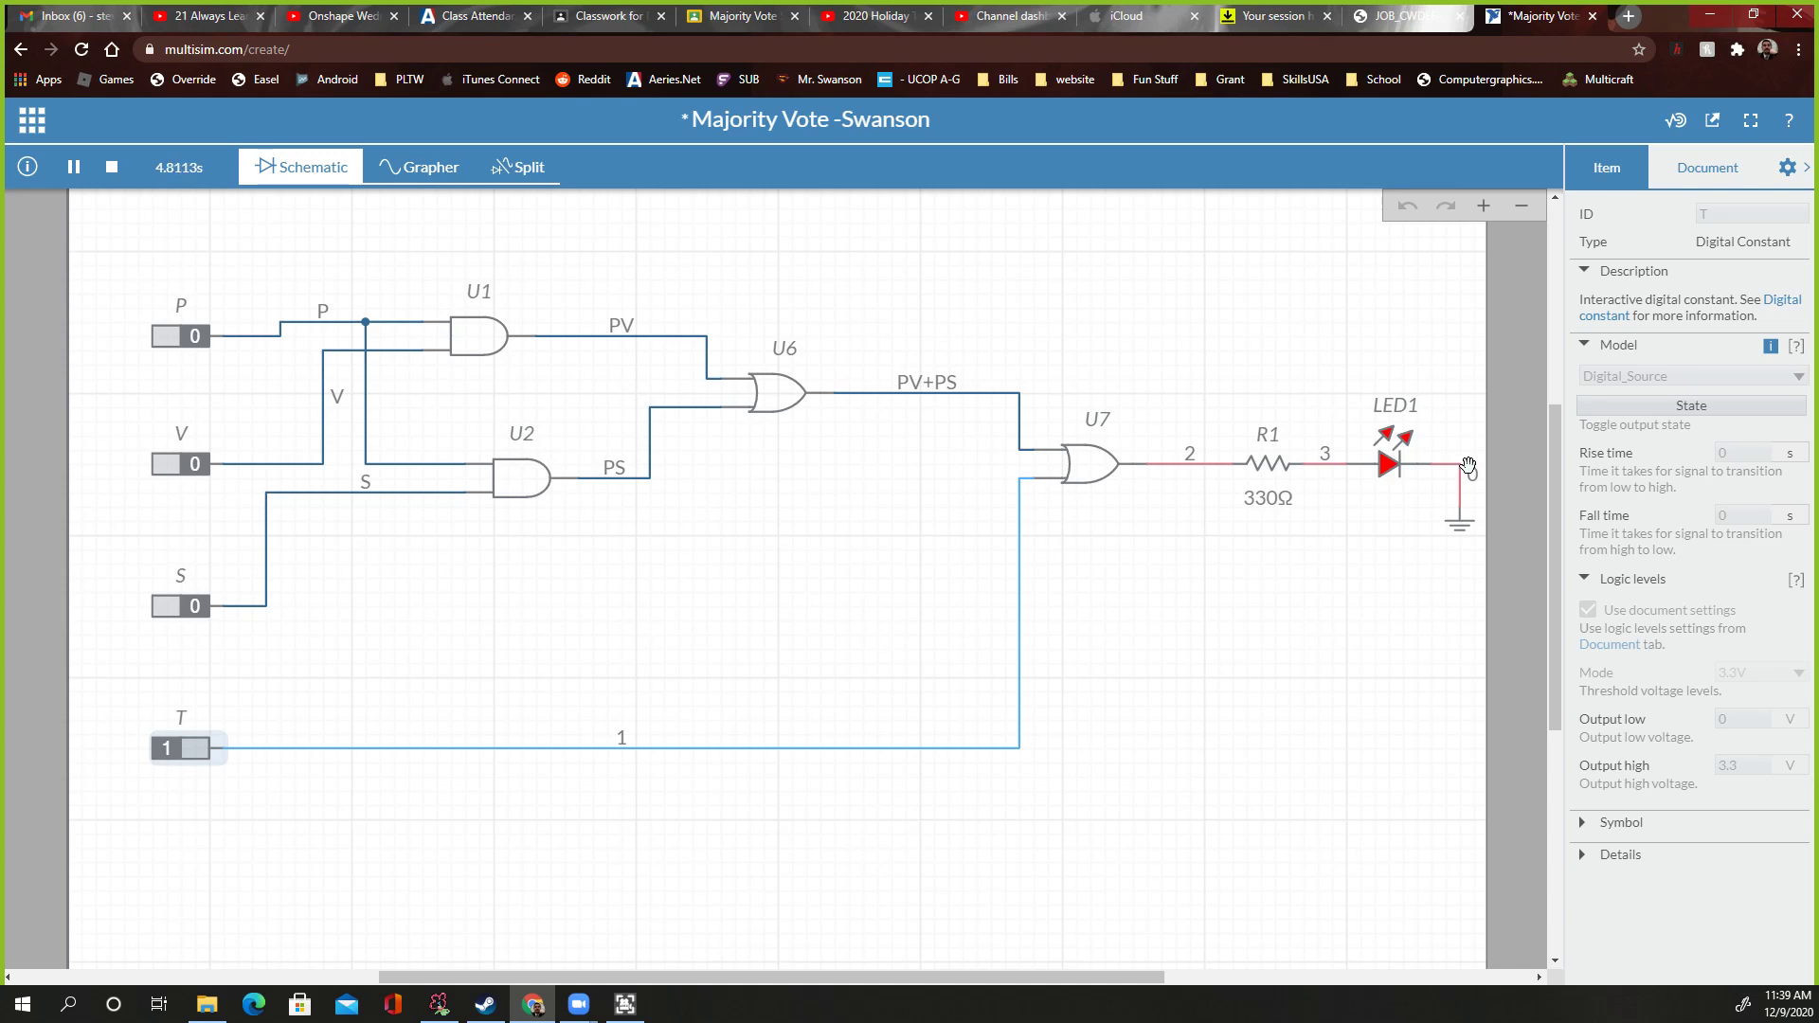
scroll(1056, 440, "up", 4)
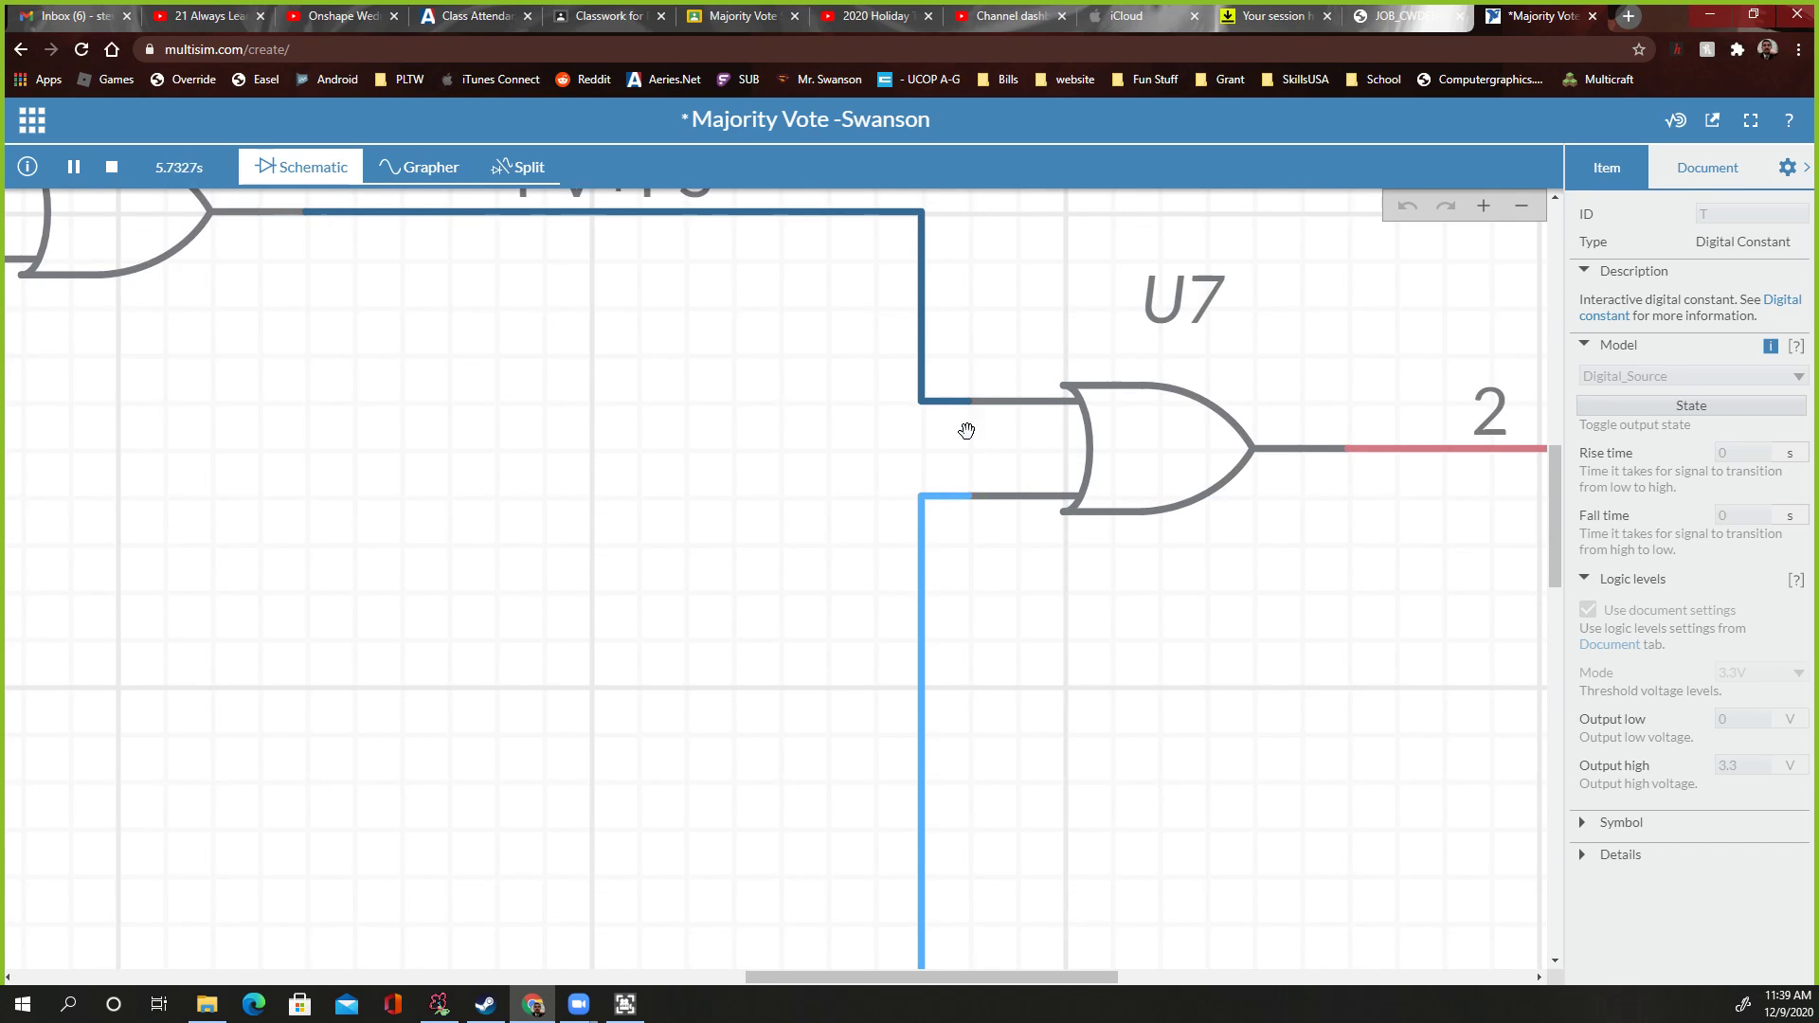
scroll(981, 425, "down", 4)
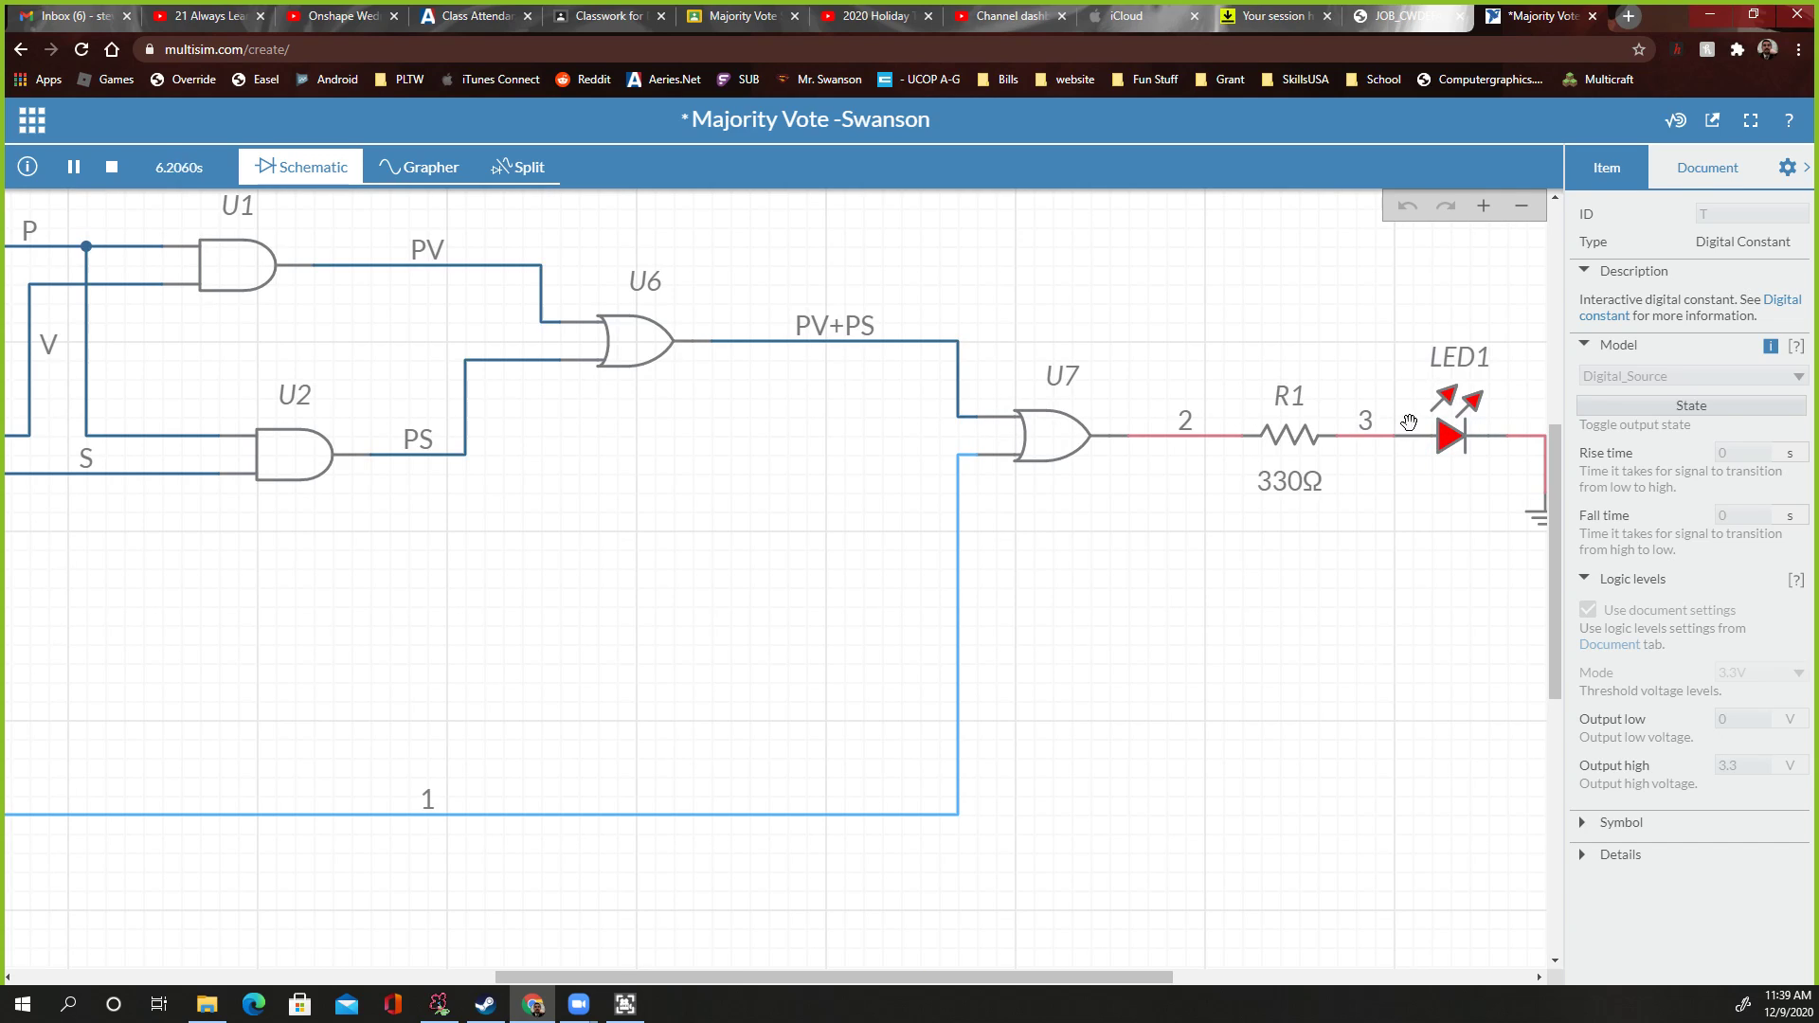
scroll(1404, 424, "down", 3)
scroll(691, 627, "up", 4)
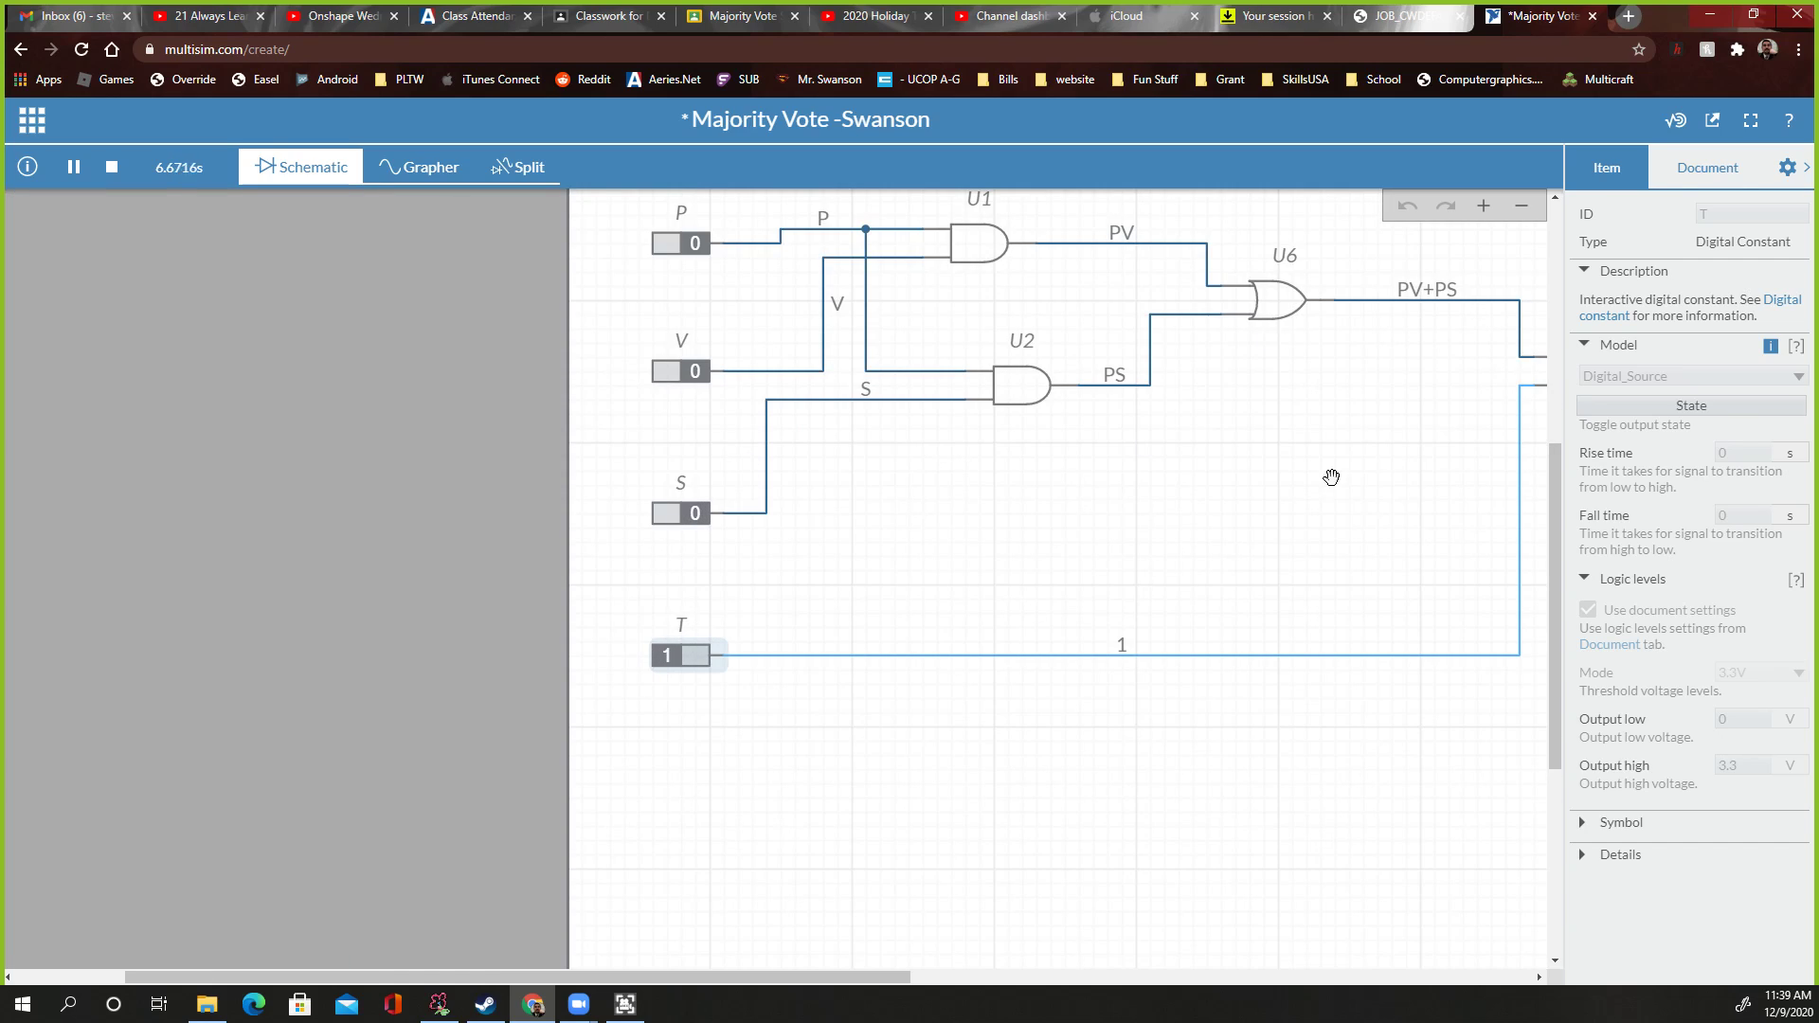
left_click(675, 657)
scroll(934, 679, "down", 5)
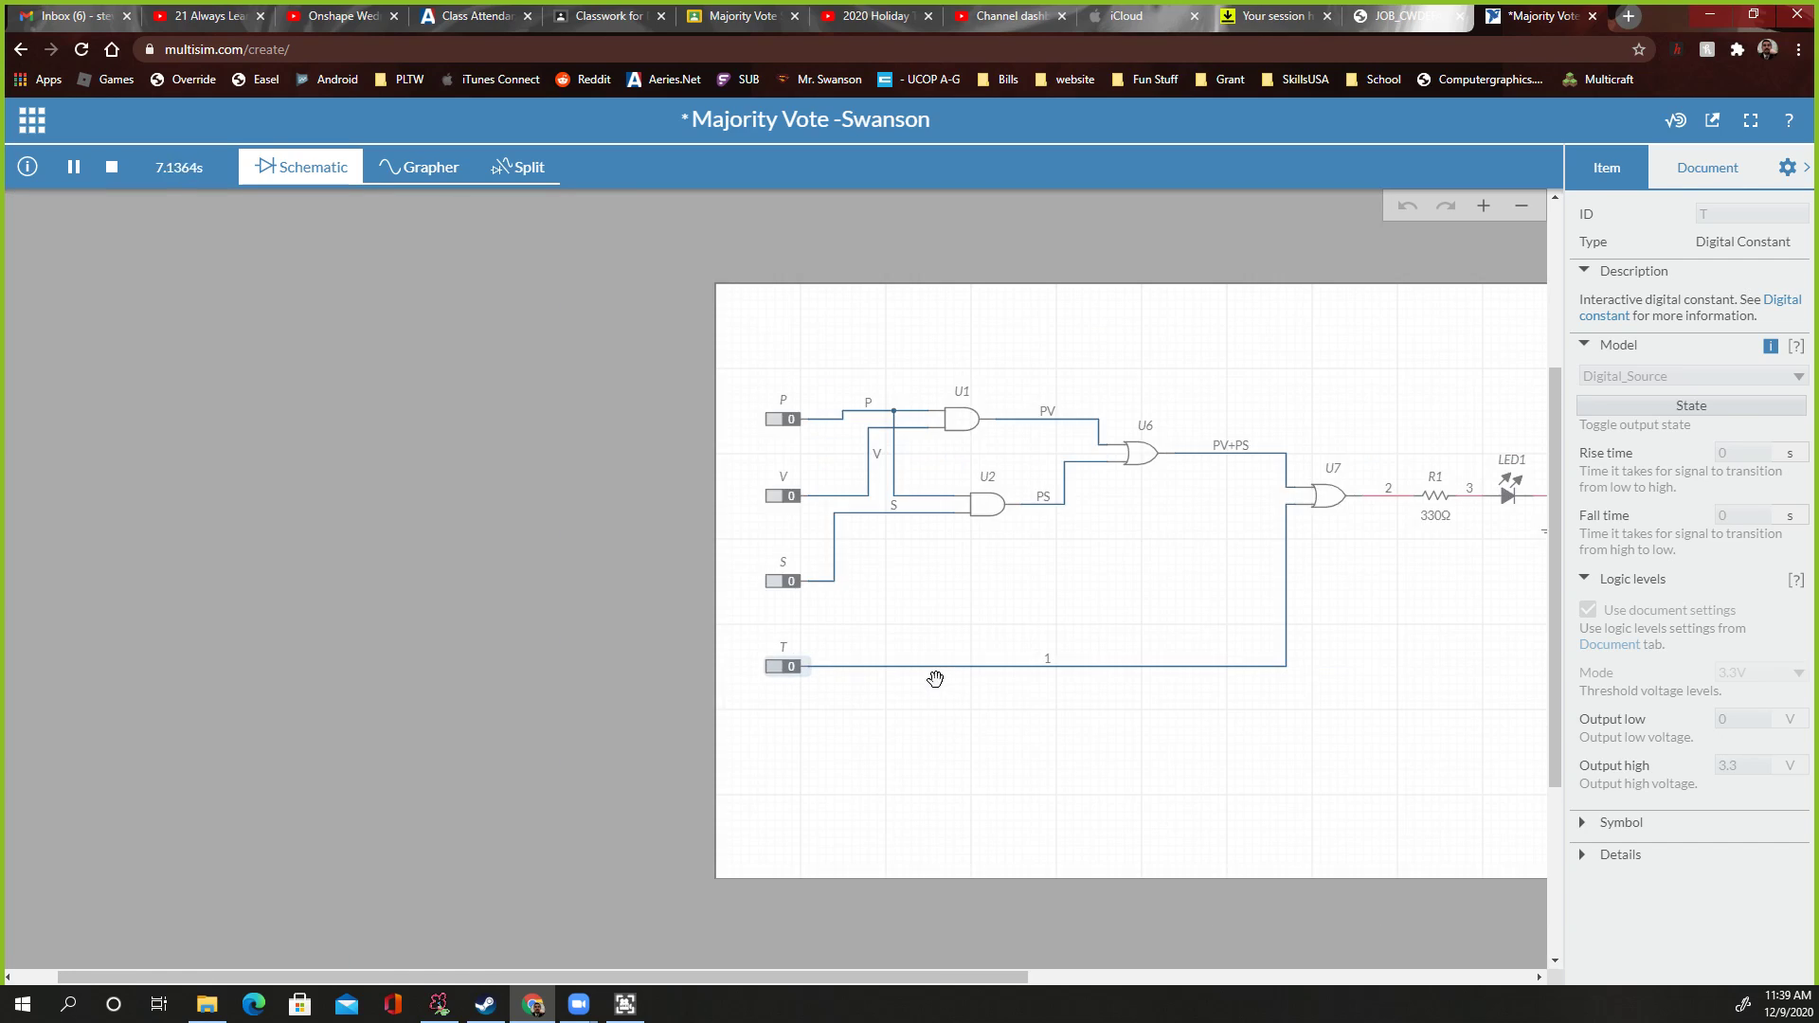
Examine the LED with all inputs at 0 and toggle input T on and off twice, leaving it at 0
scroll(1251, 568, "up", 3)
scroll(1327, 573, "up", 3)
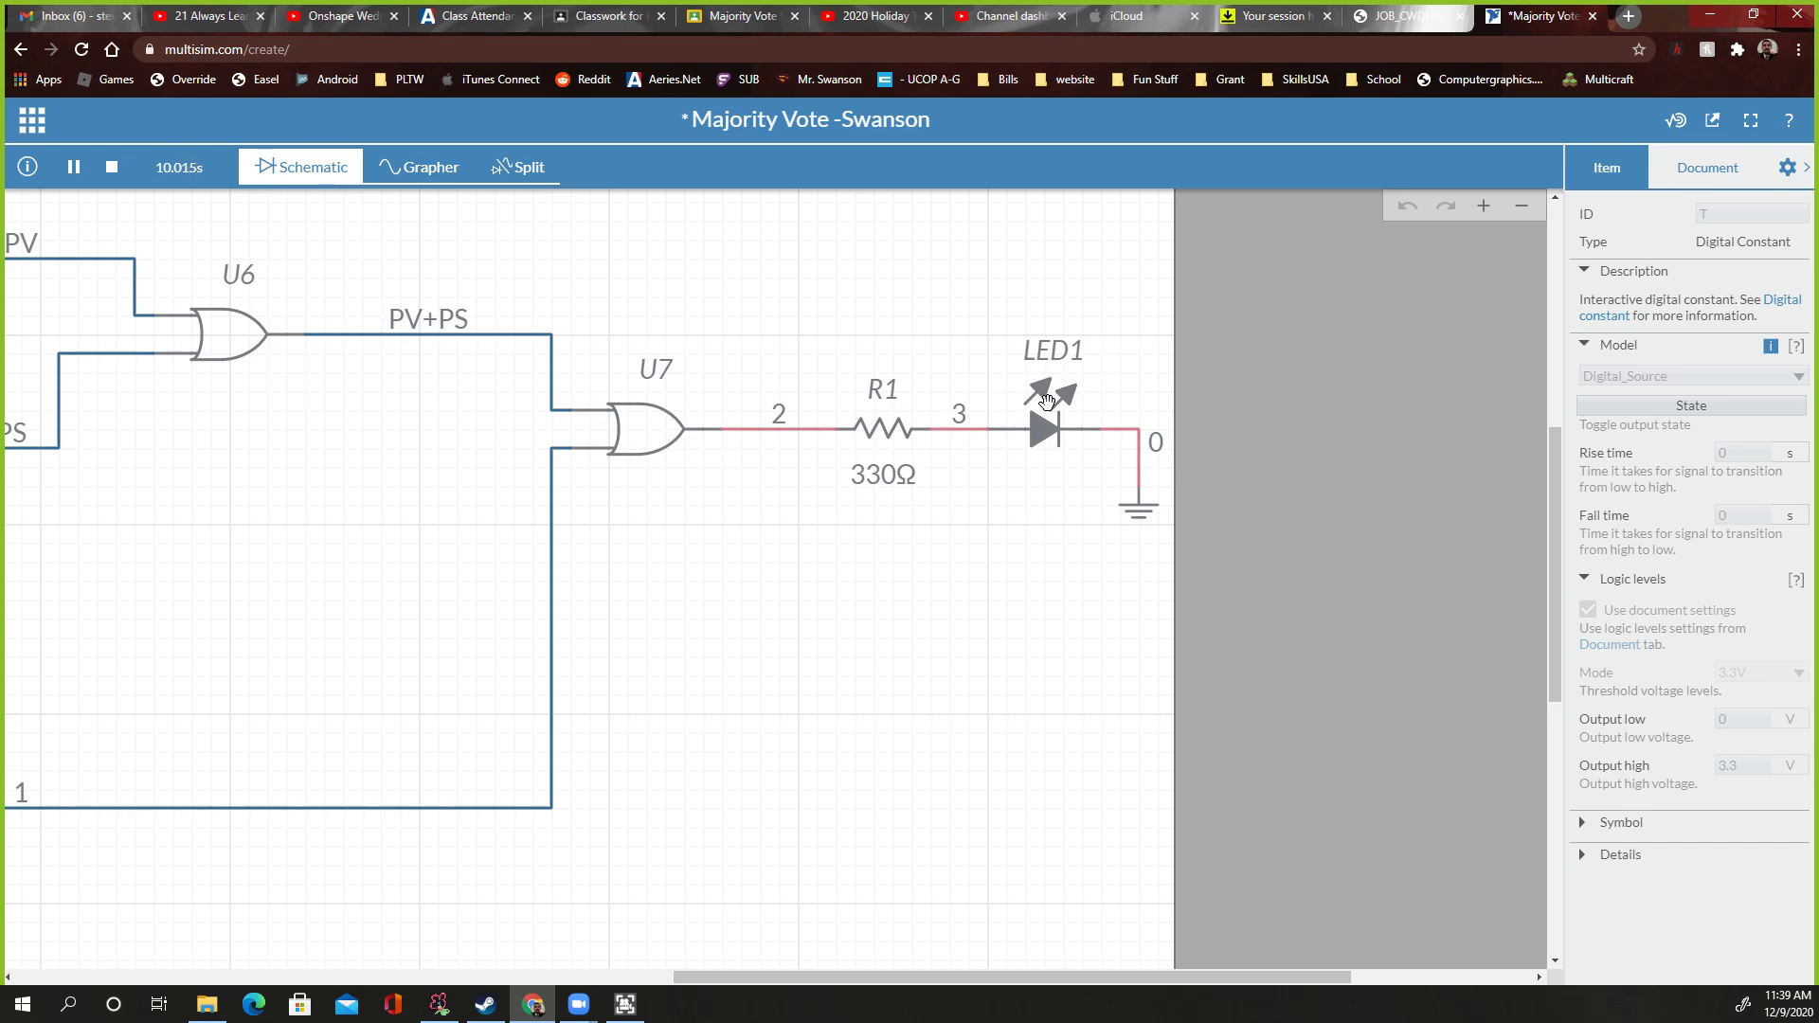
scroll(1027, 417, "down", 3)
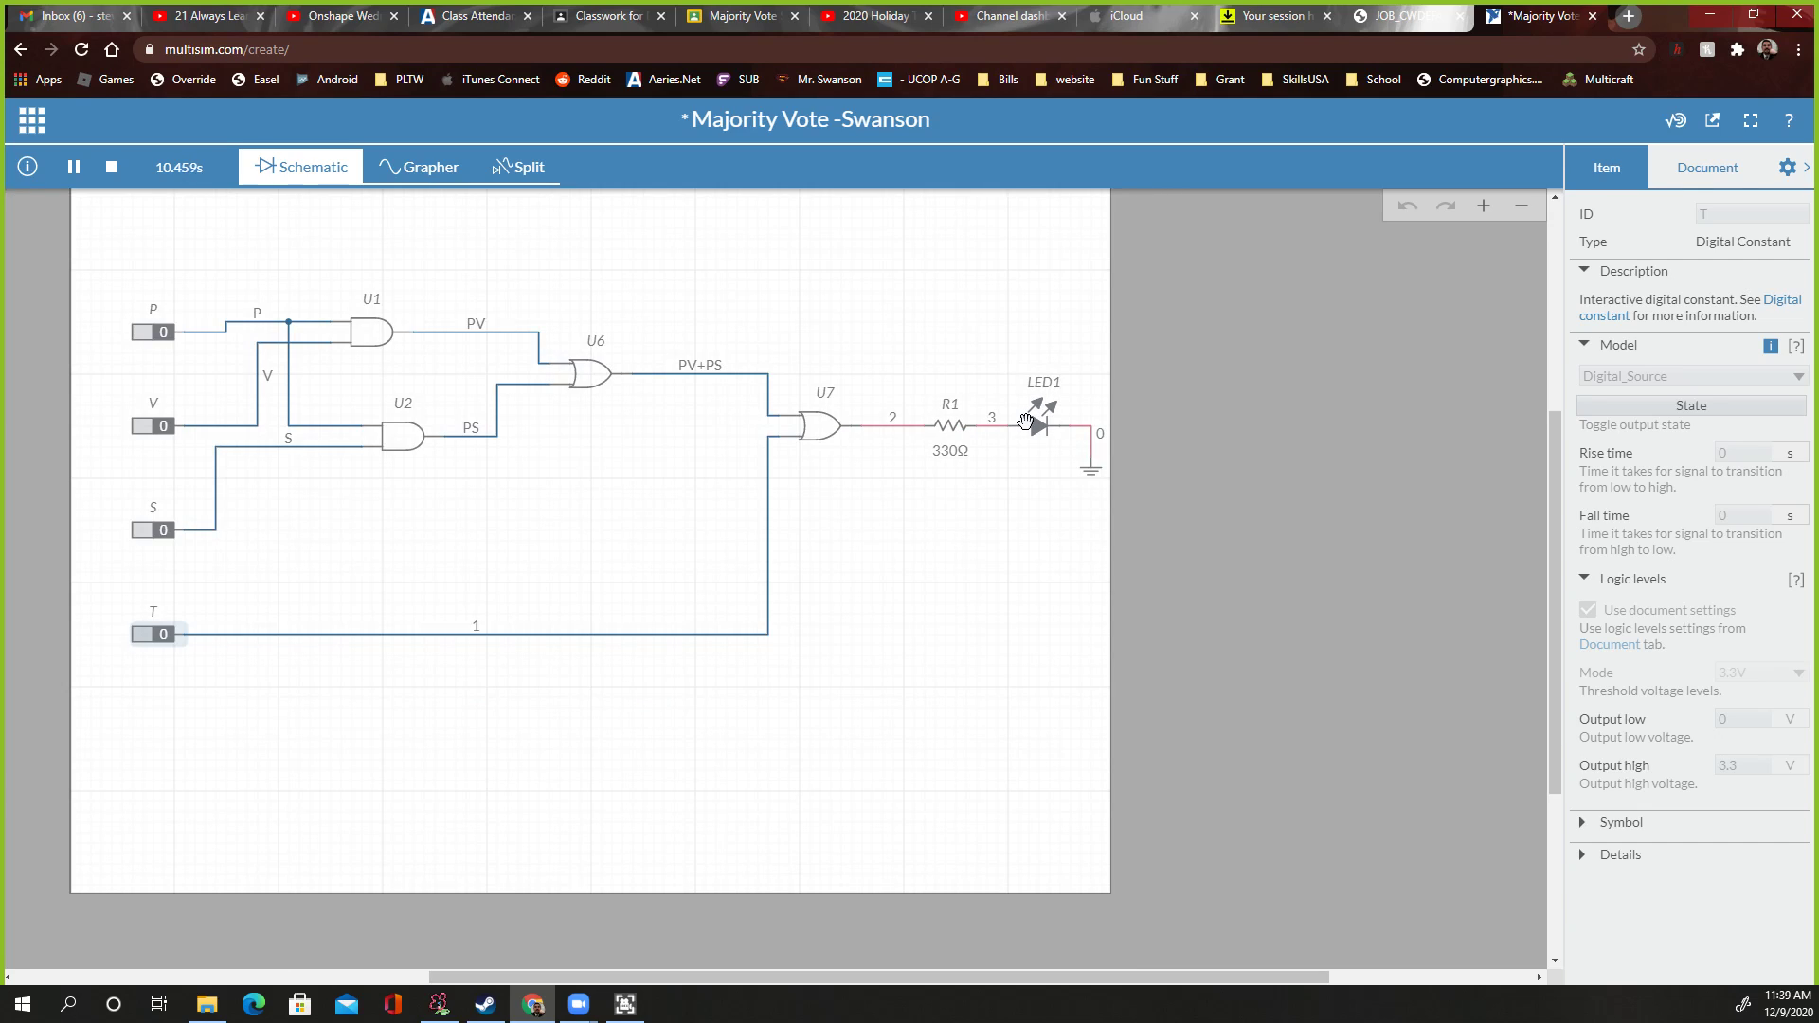
scroll(385, 408, "up", 3)
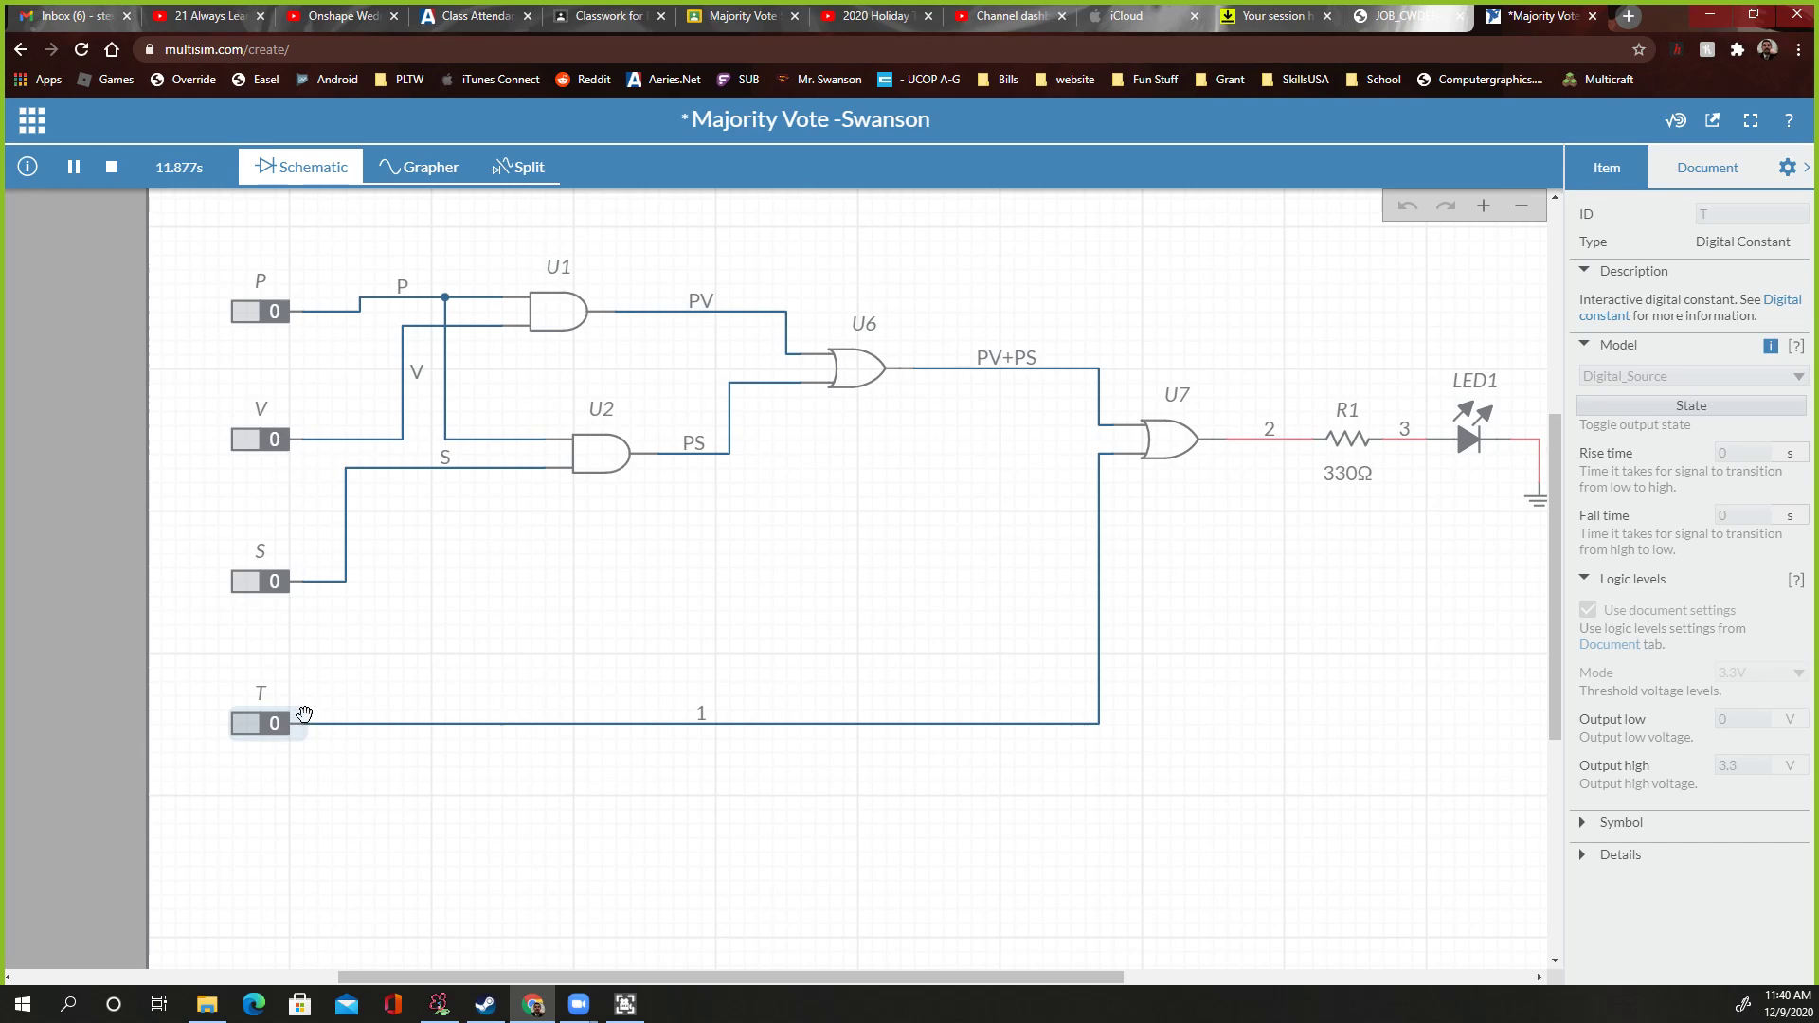
left_click(278, 725)
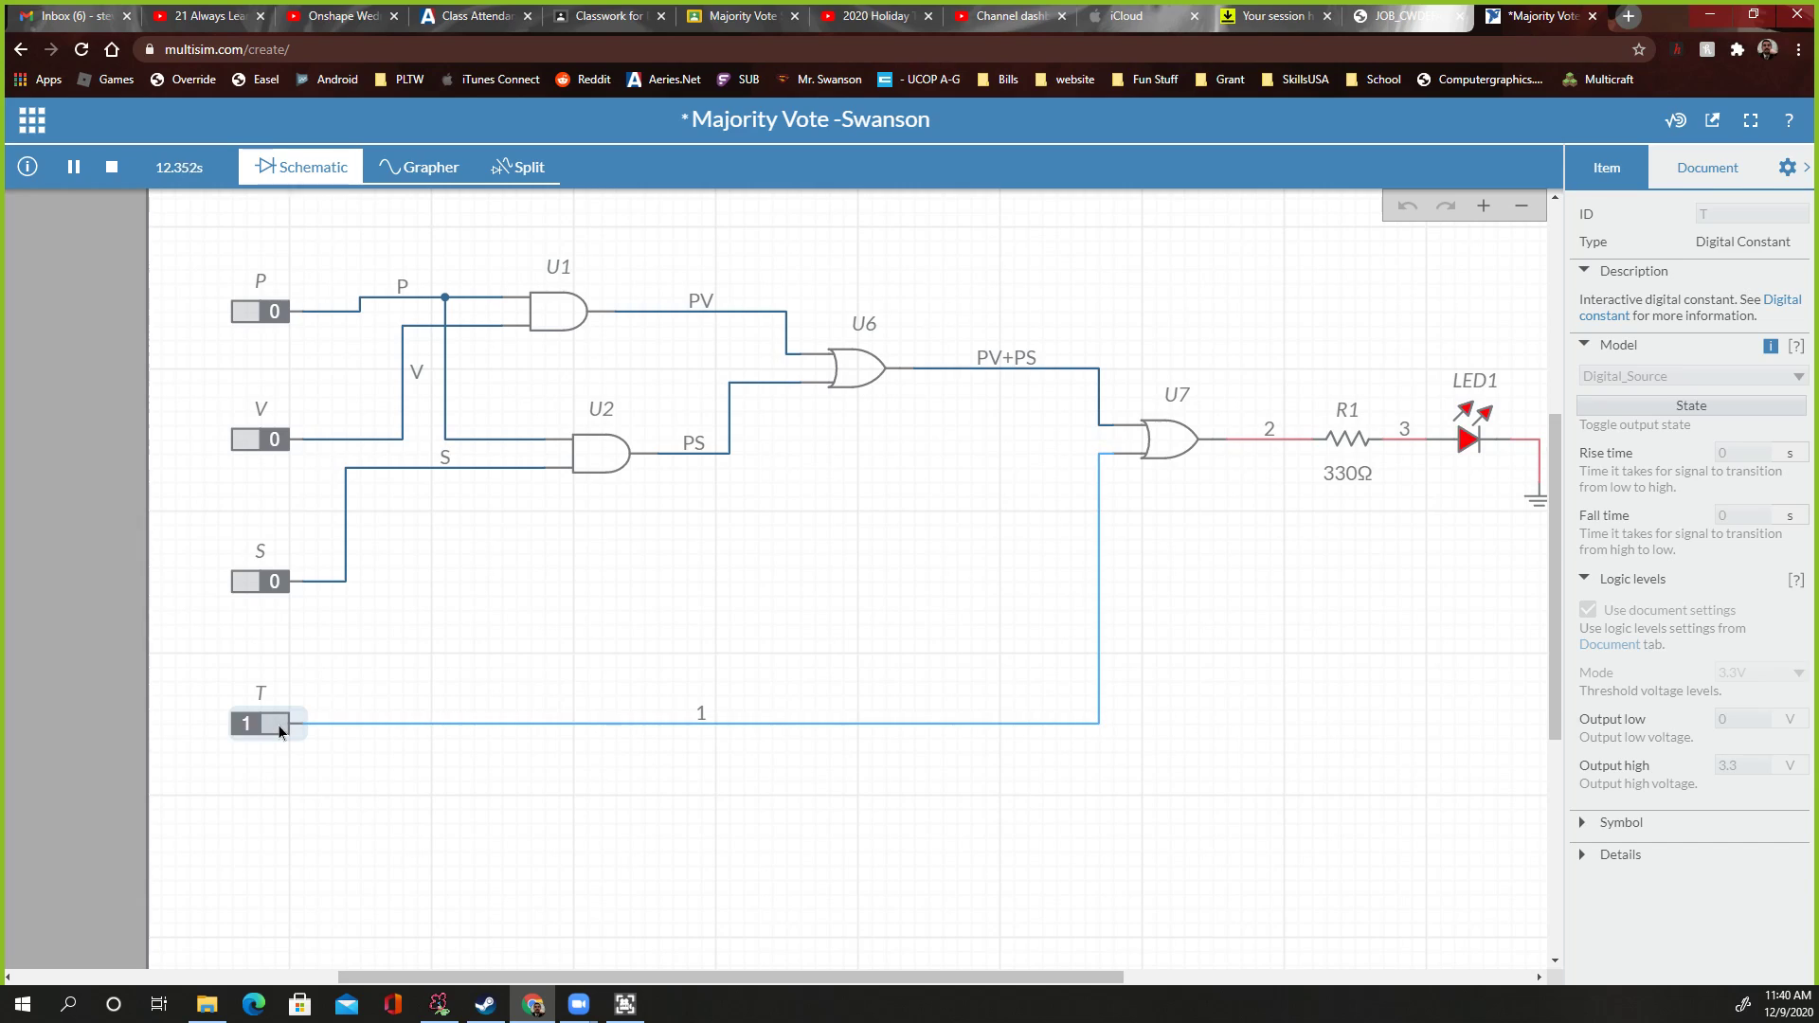
left_click(278, 724)
left_click(277, 725)
left_click(277, 725)
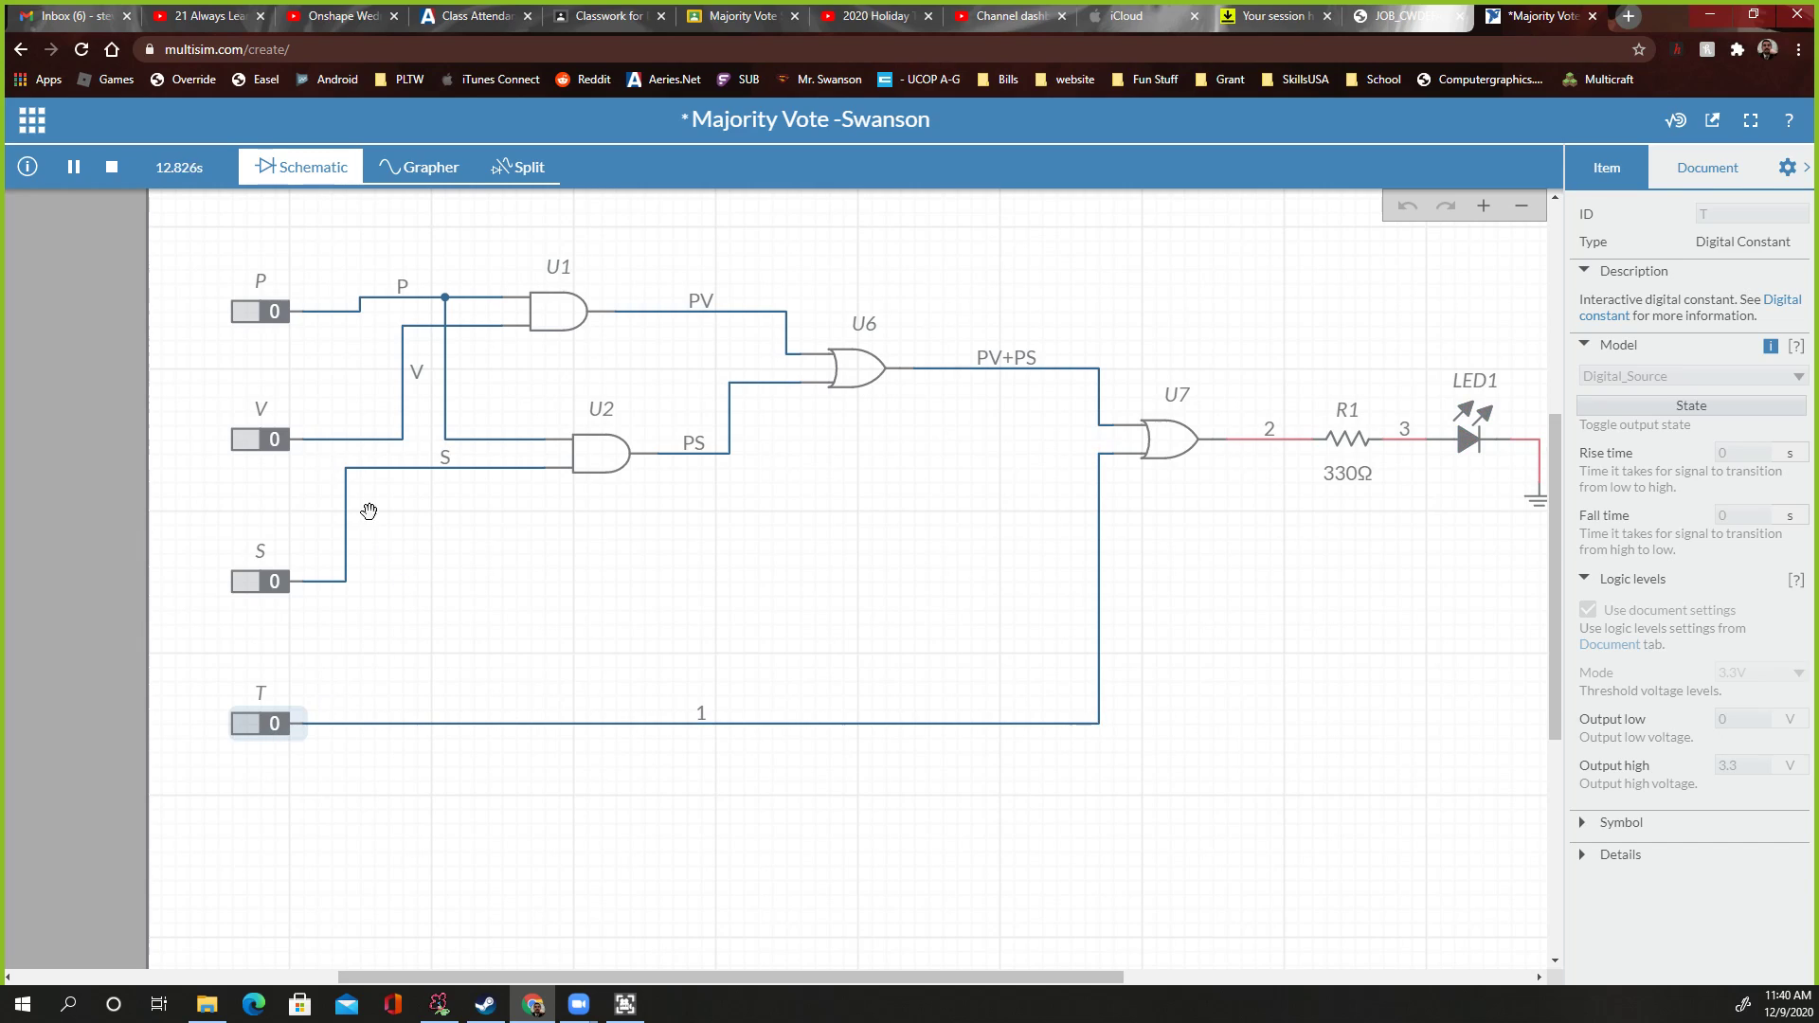
Test input P alone at 1 and together with V at 1, returning V to 0 and leaving P at 1
left_click(253, 313)
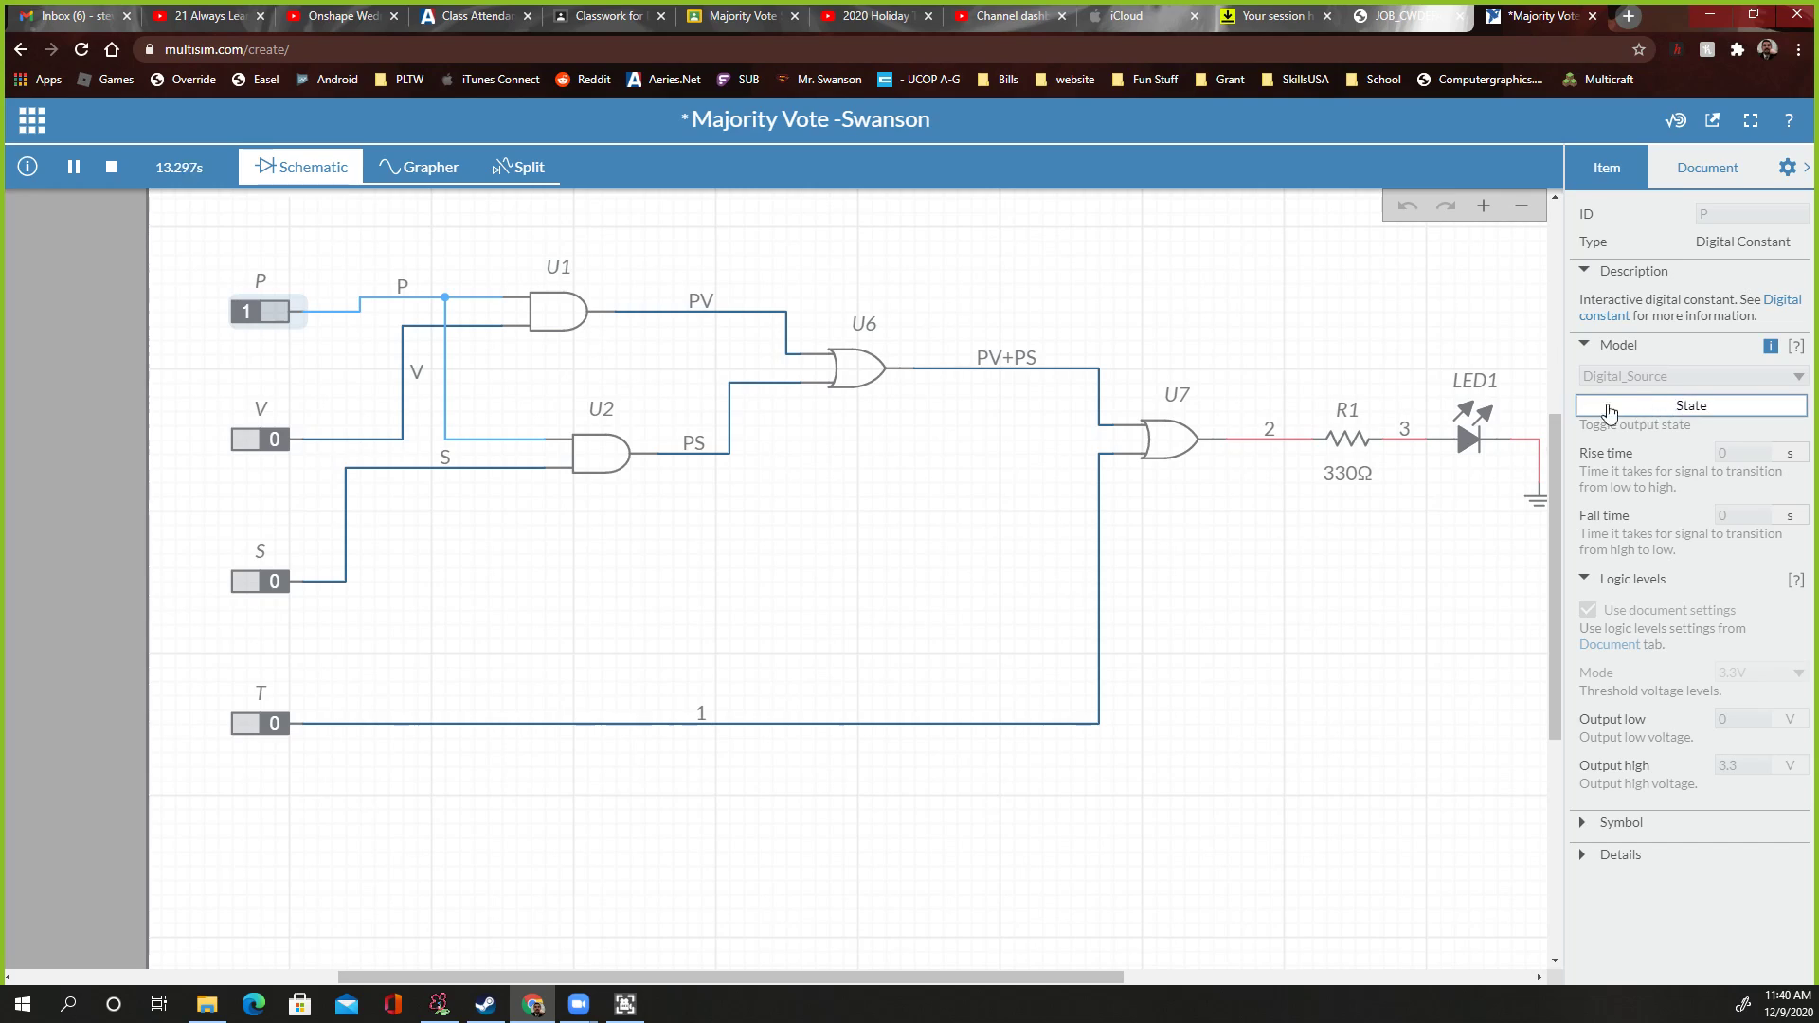
left_click(268, 319)
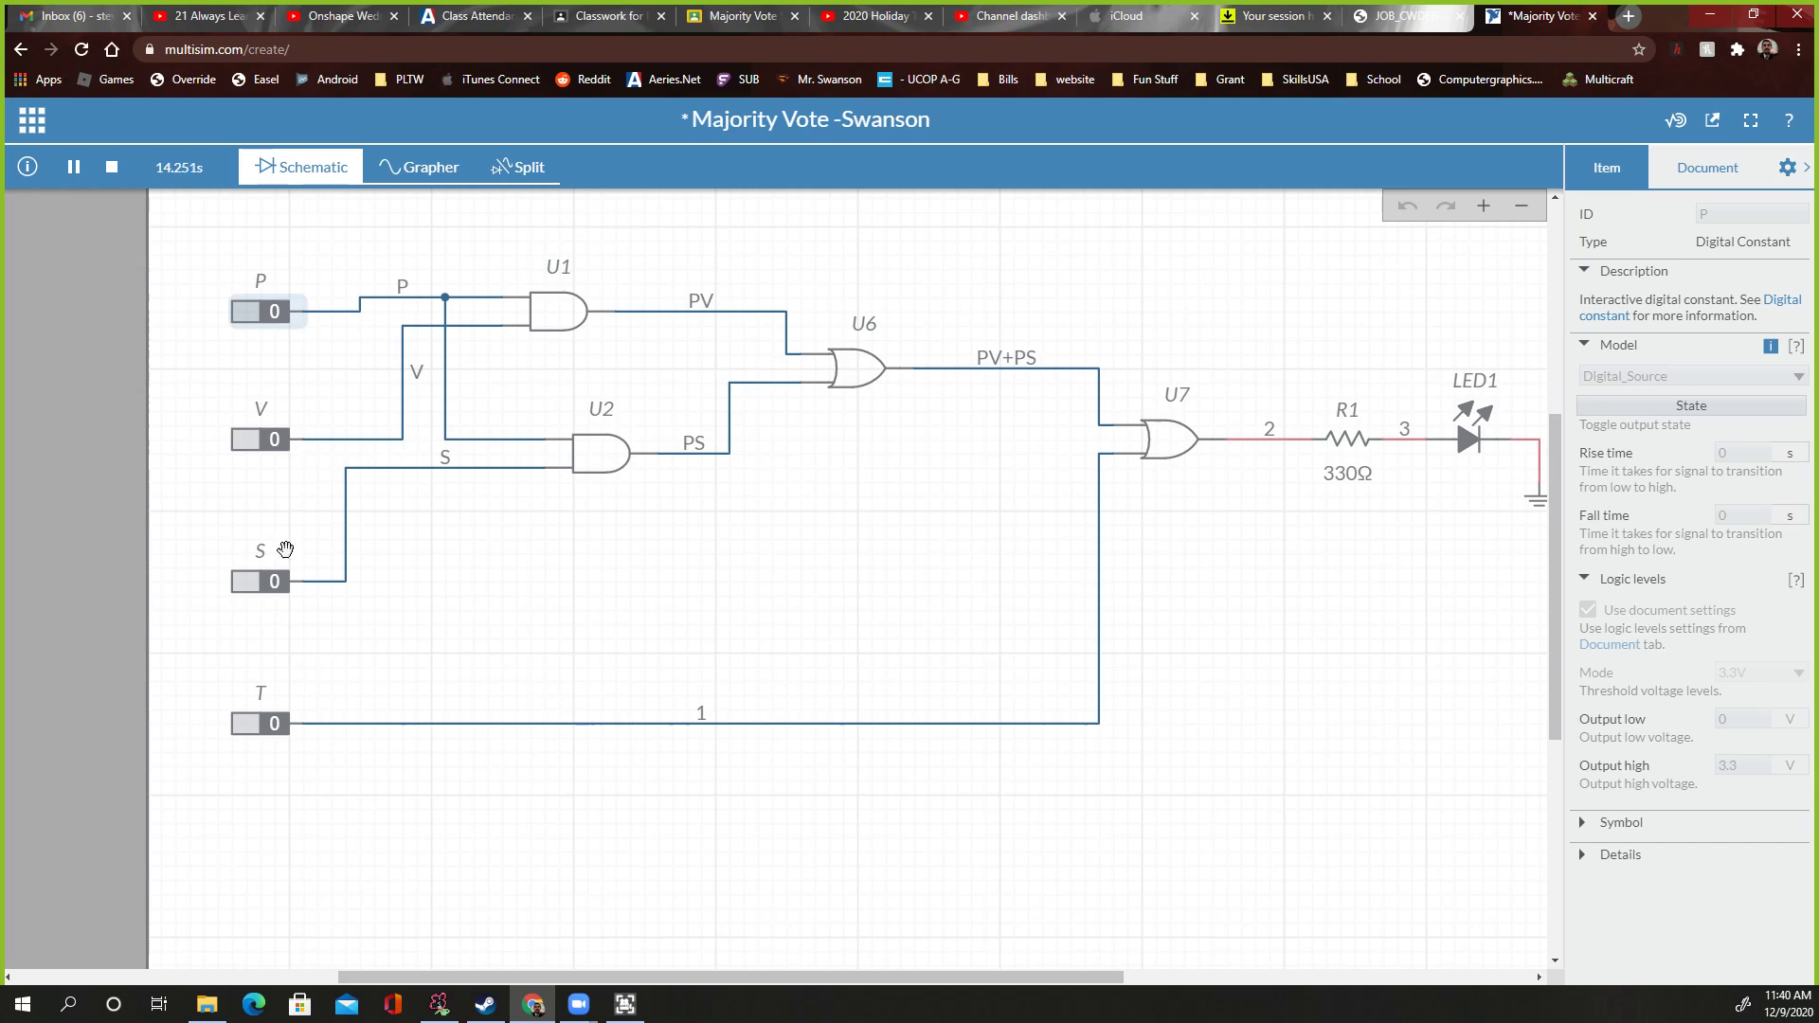
left_click(260, 316)
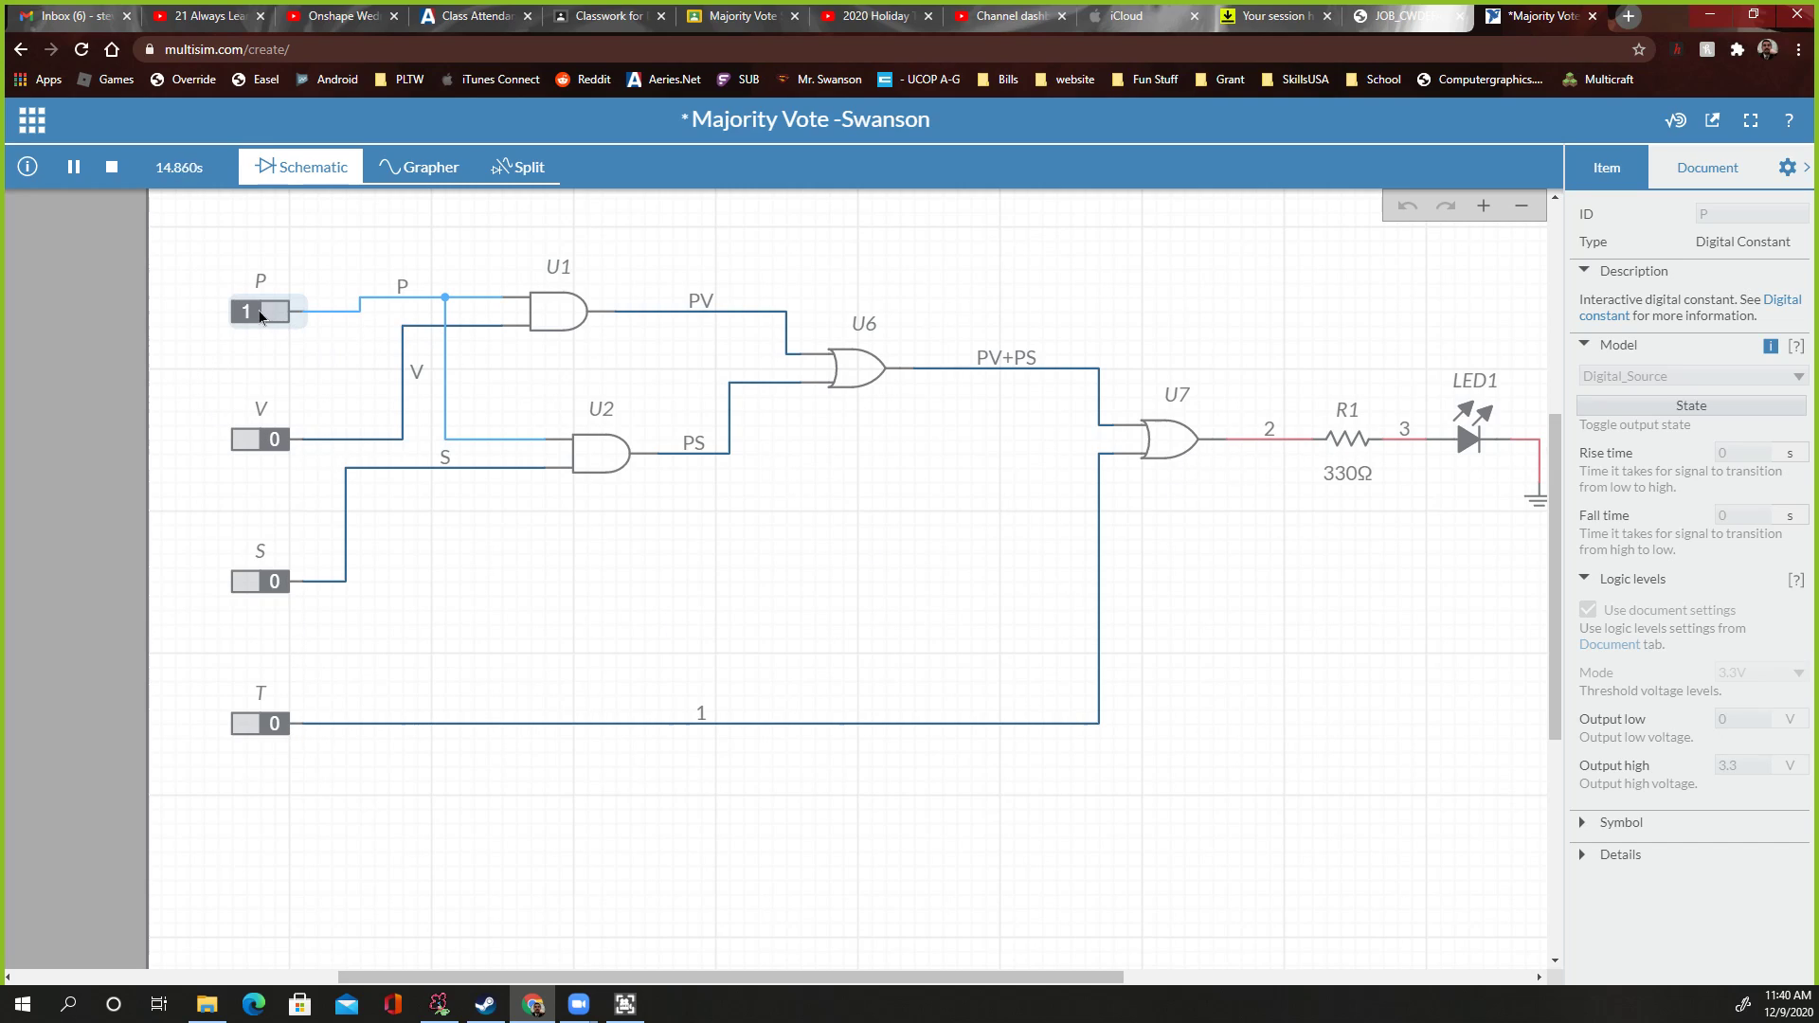
left_click(266, 453)
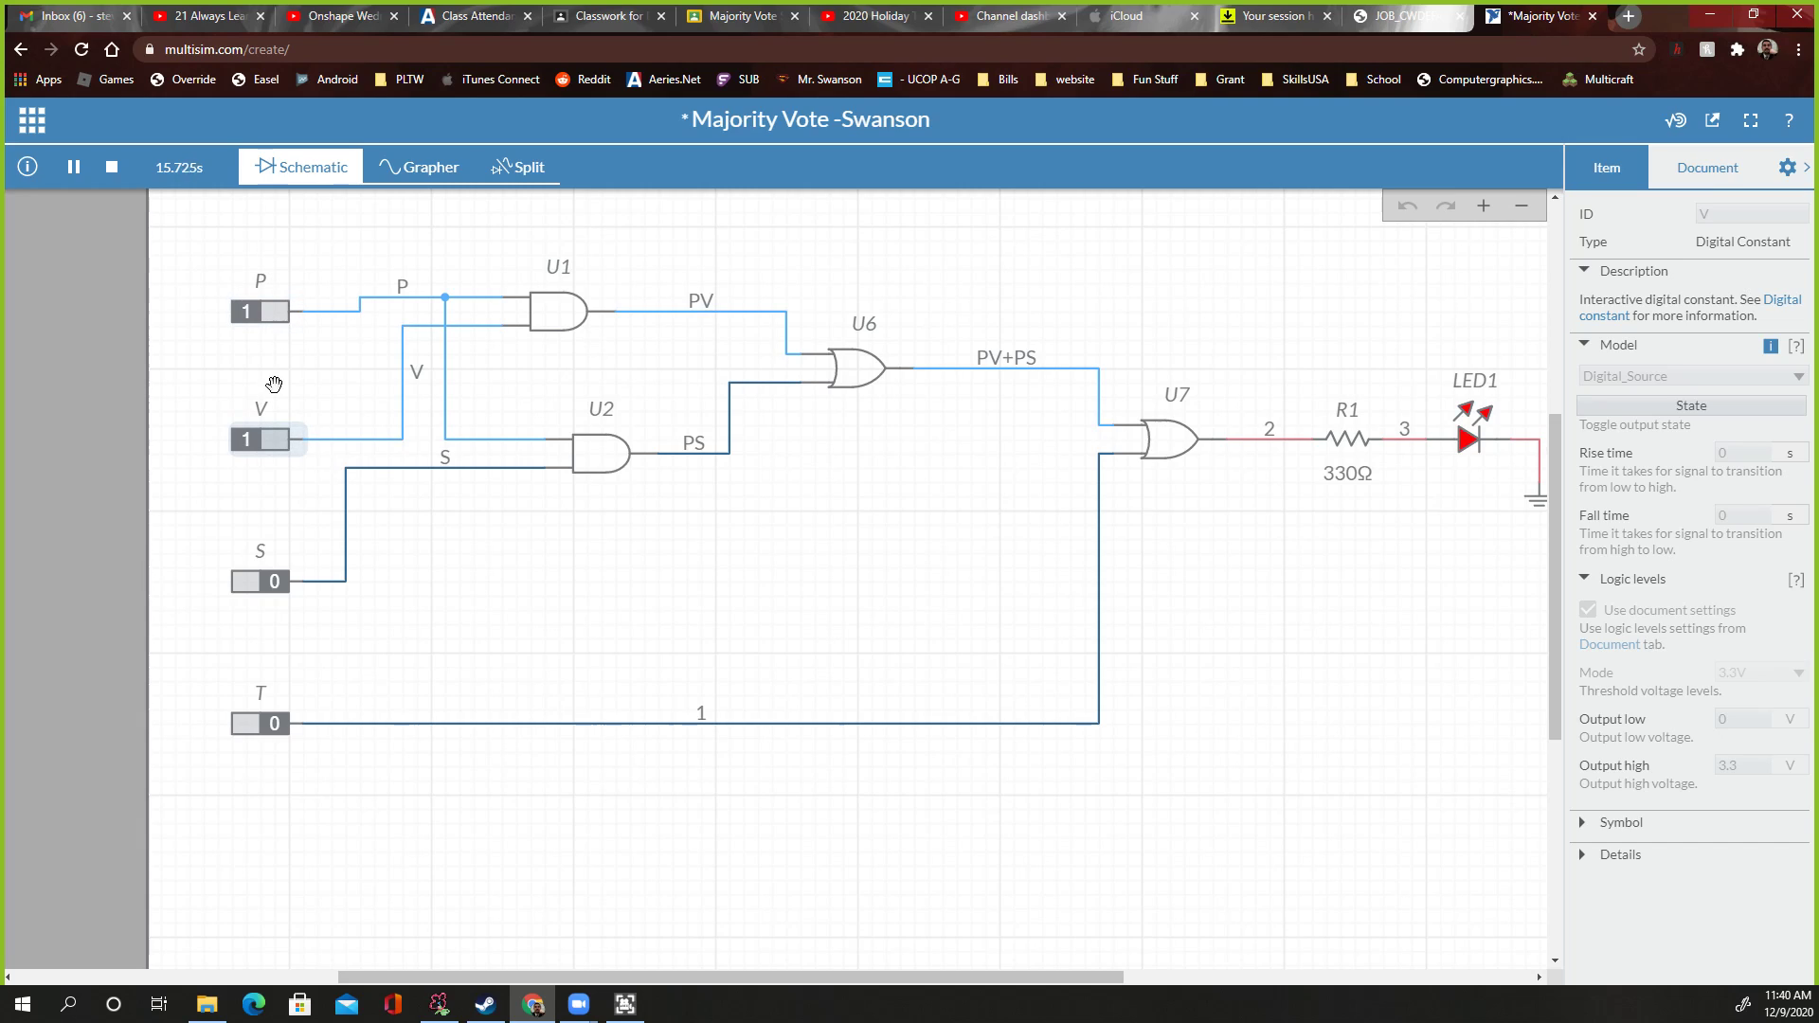
left_click(273, 444)
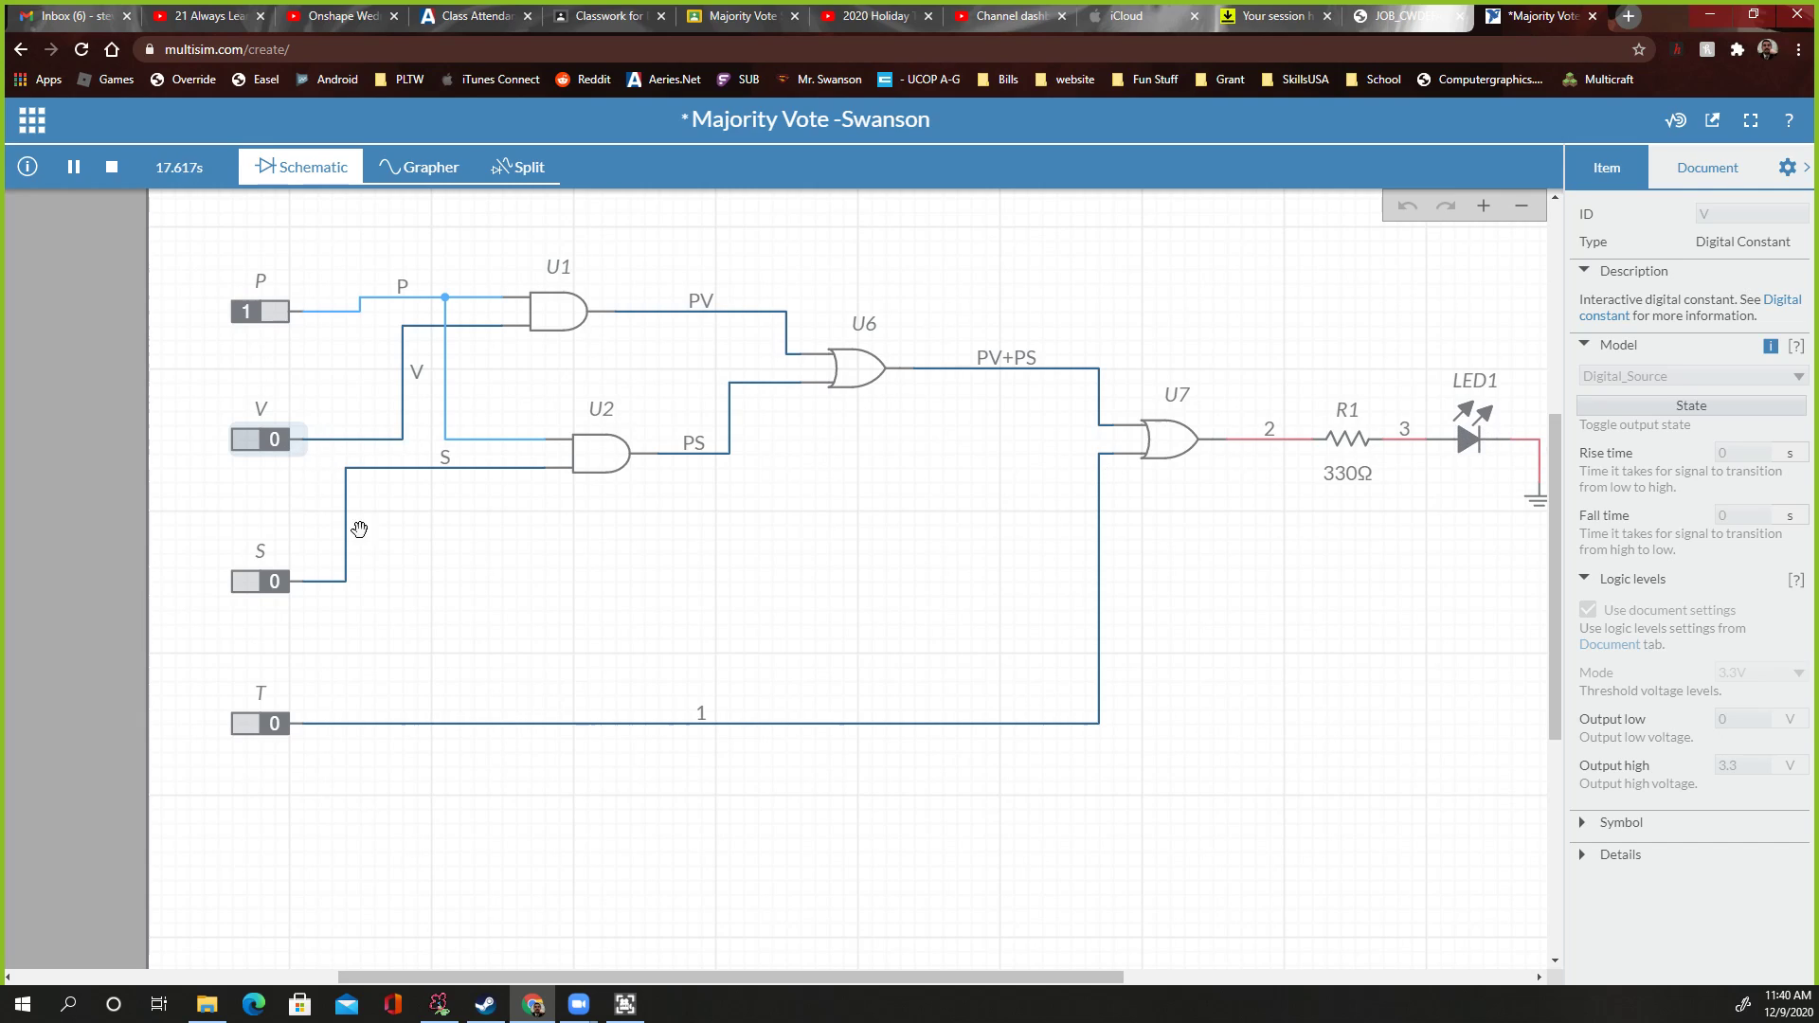
Test inputs P and S together at 1, return both to 0, and check LED1
left_click(260, 585)
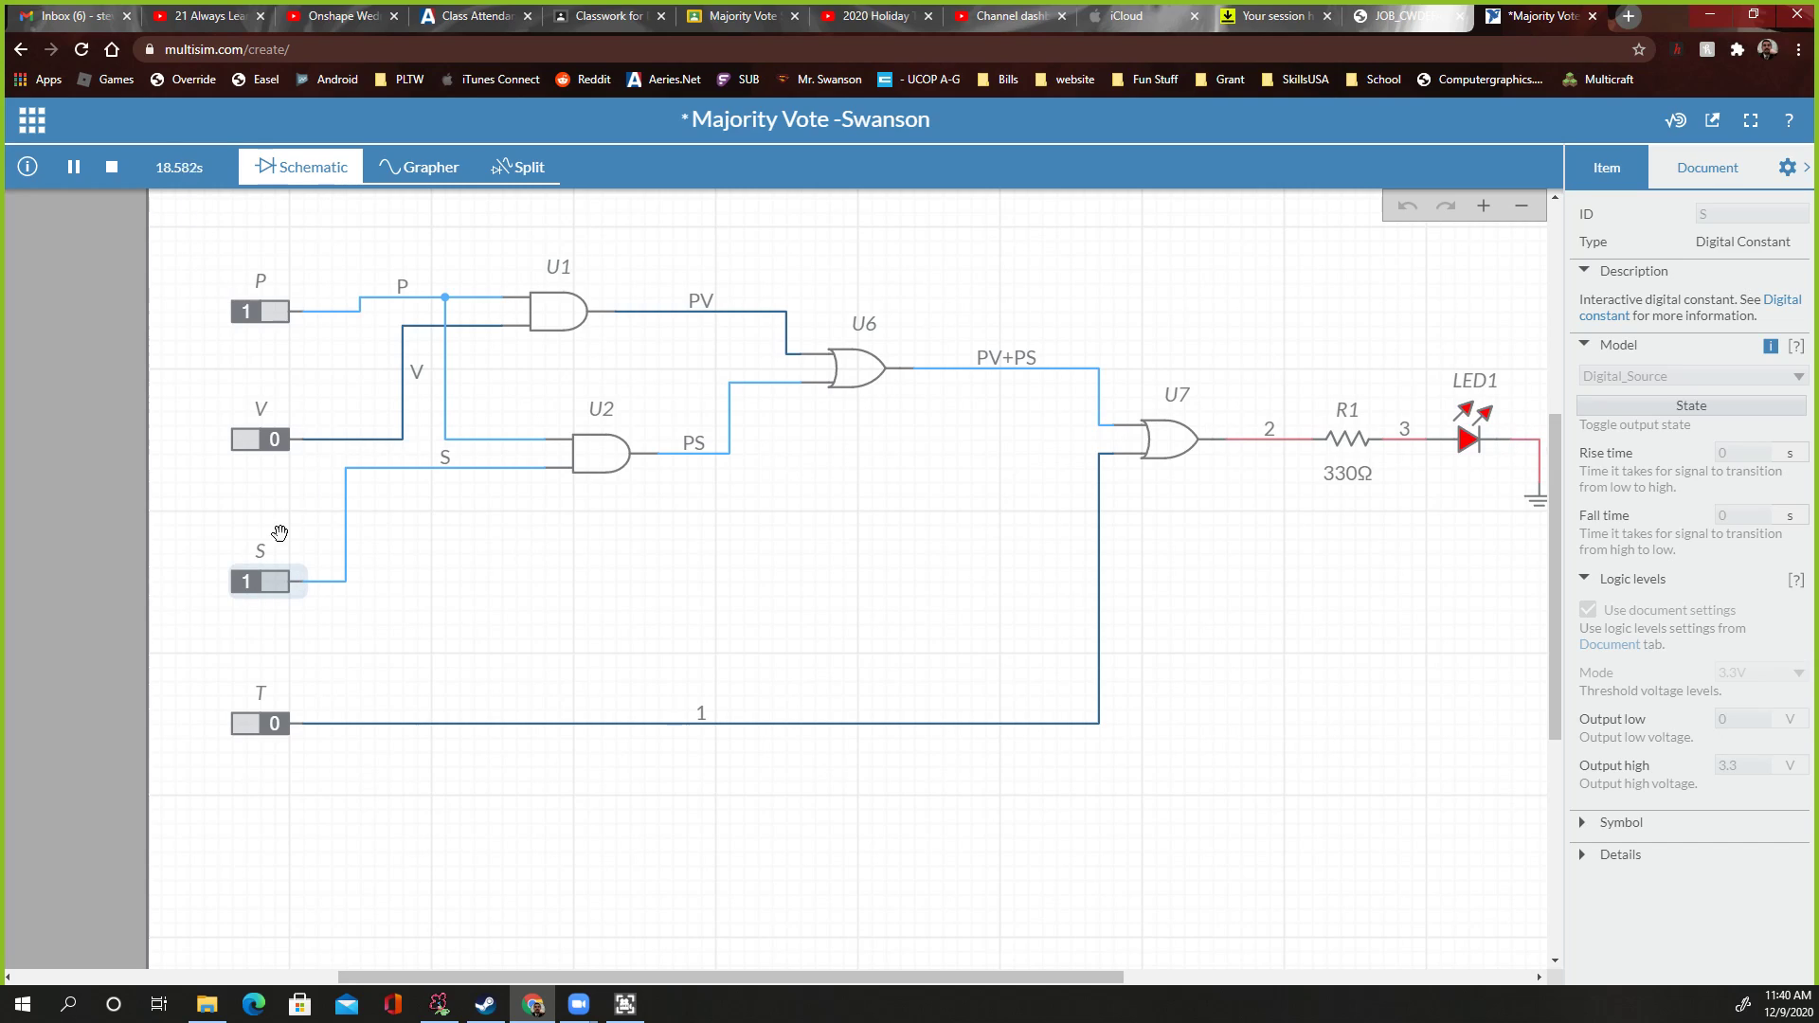
left_click(253, 318)
left_click(245, 580)
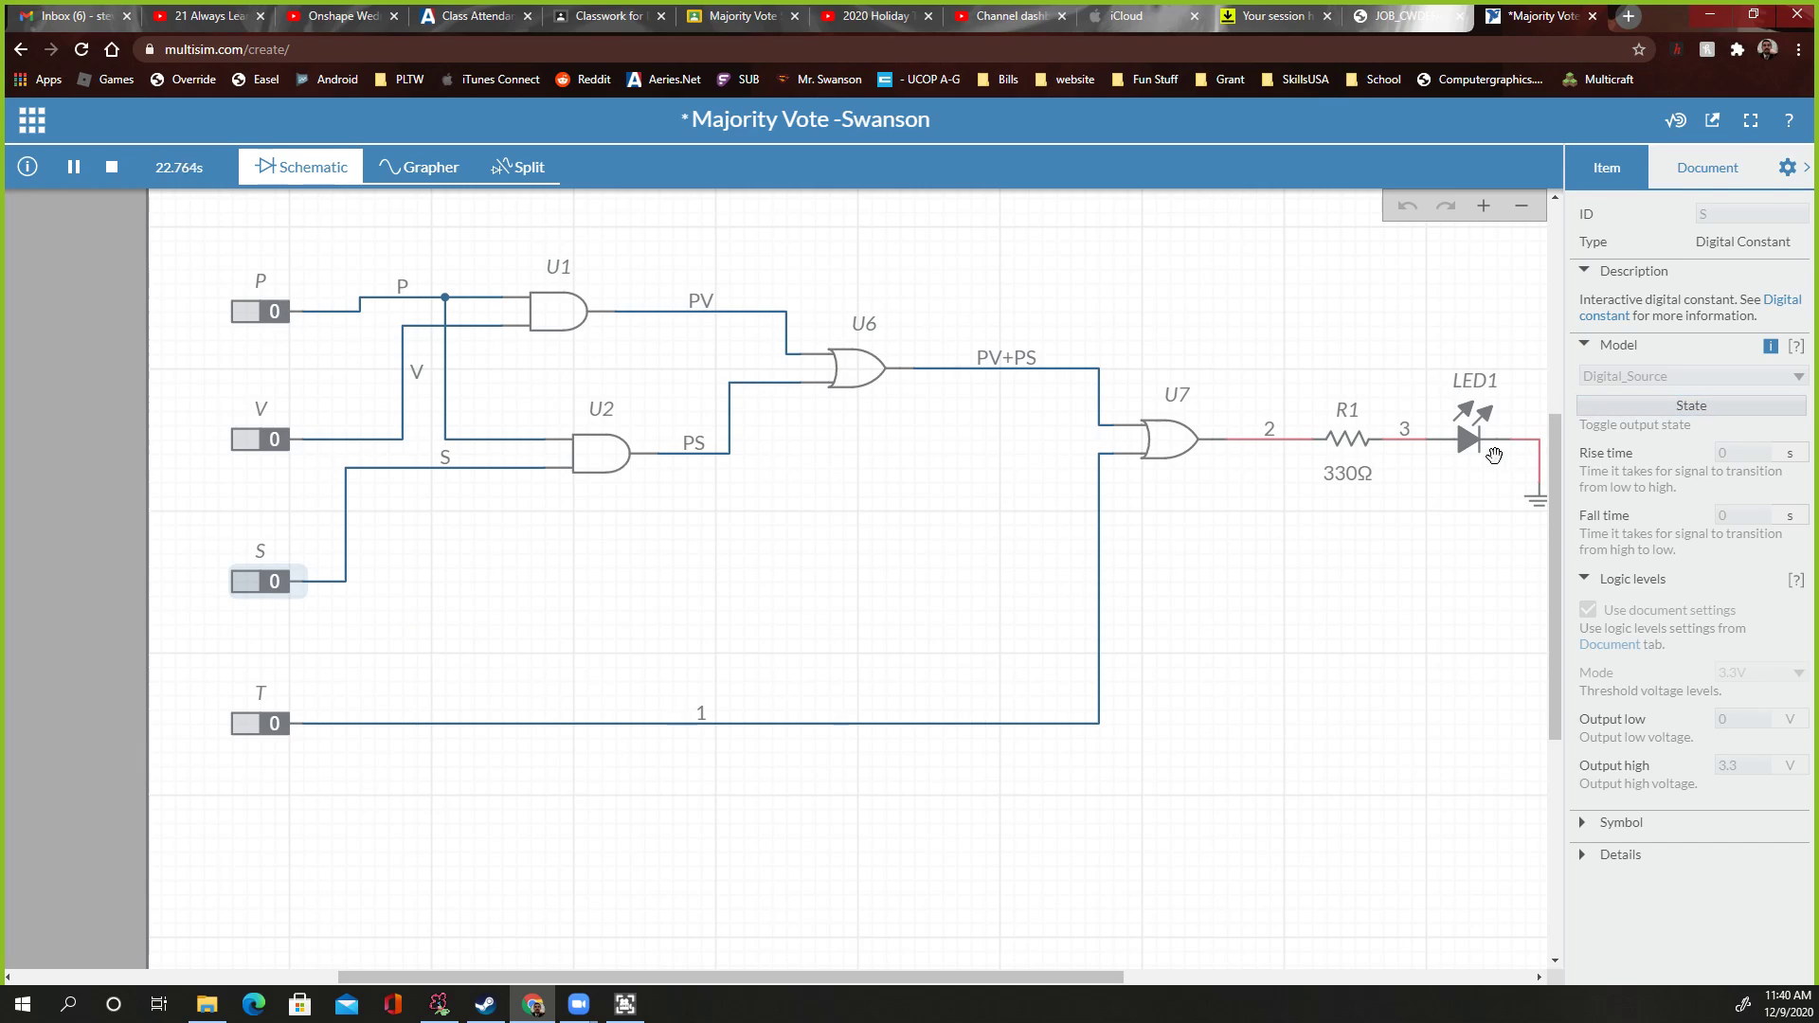
left_click(1485, 442)
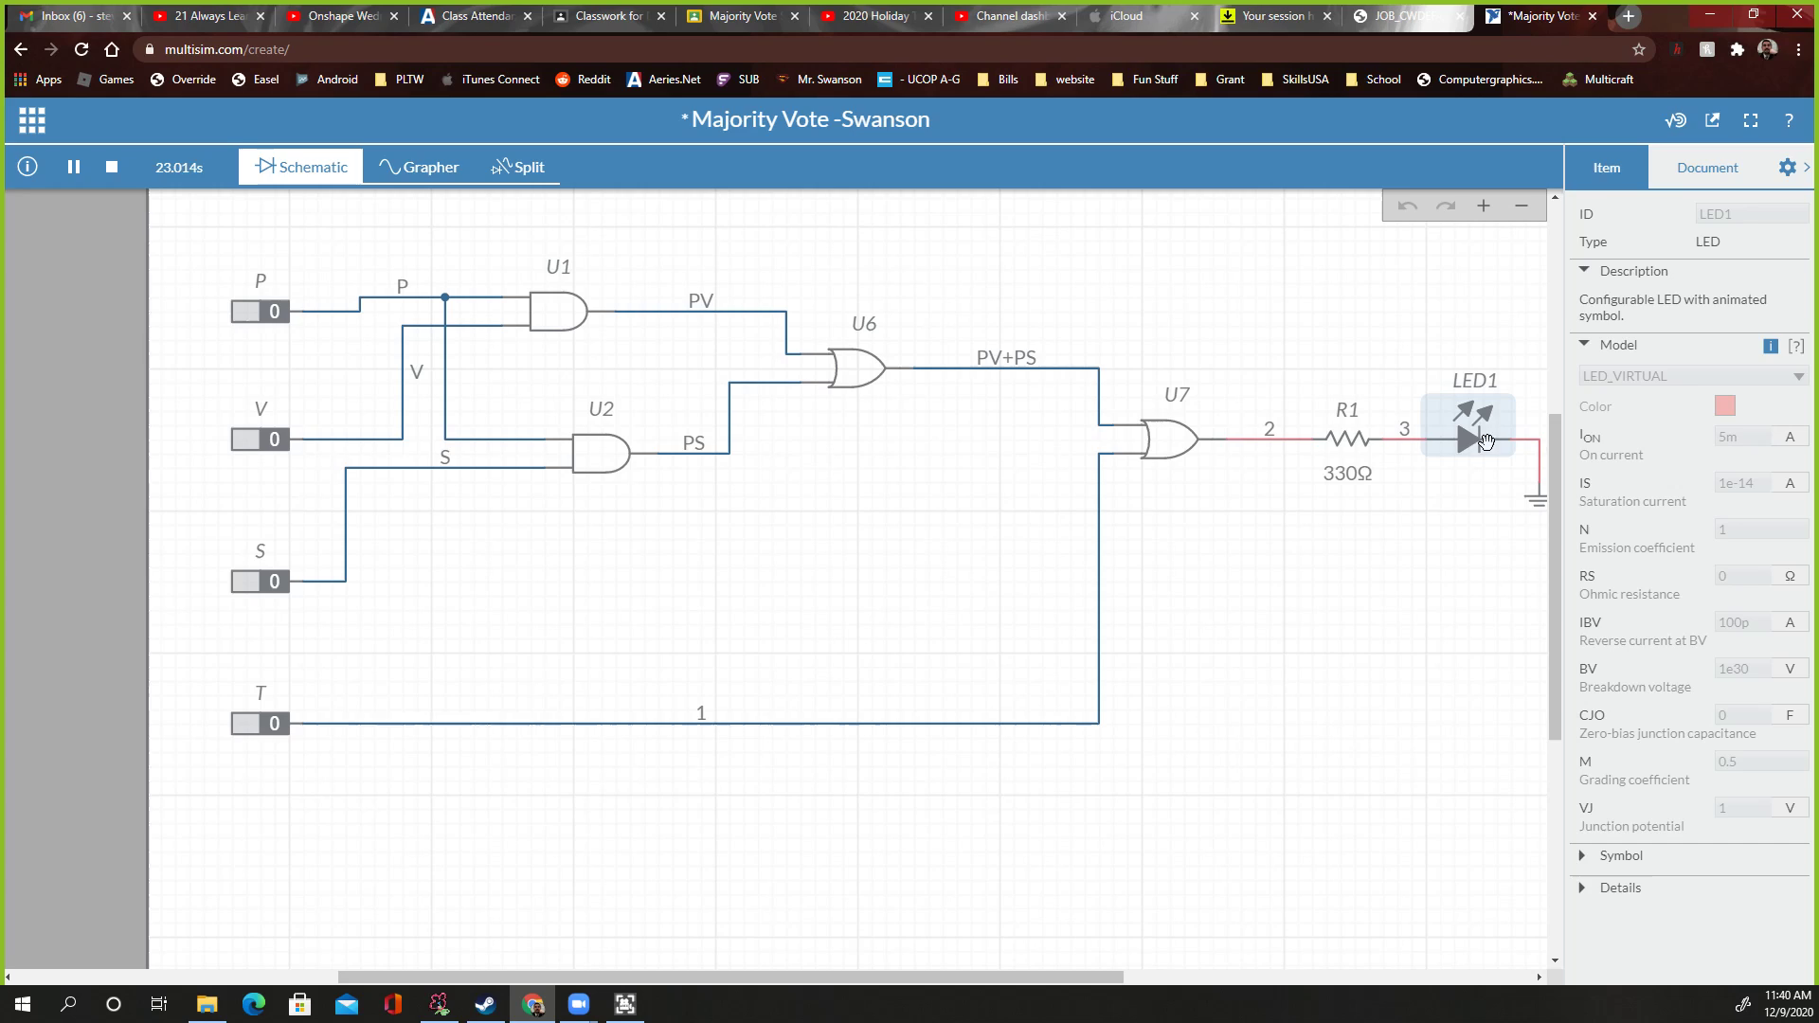
Switch inputs T, S, V and P all to 1 and stop the simulation
left_click(265, 722)
left_click(264, 584)
left_click(257, 439)
left_click(261, 310)
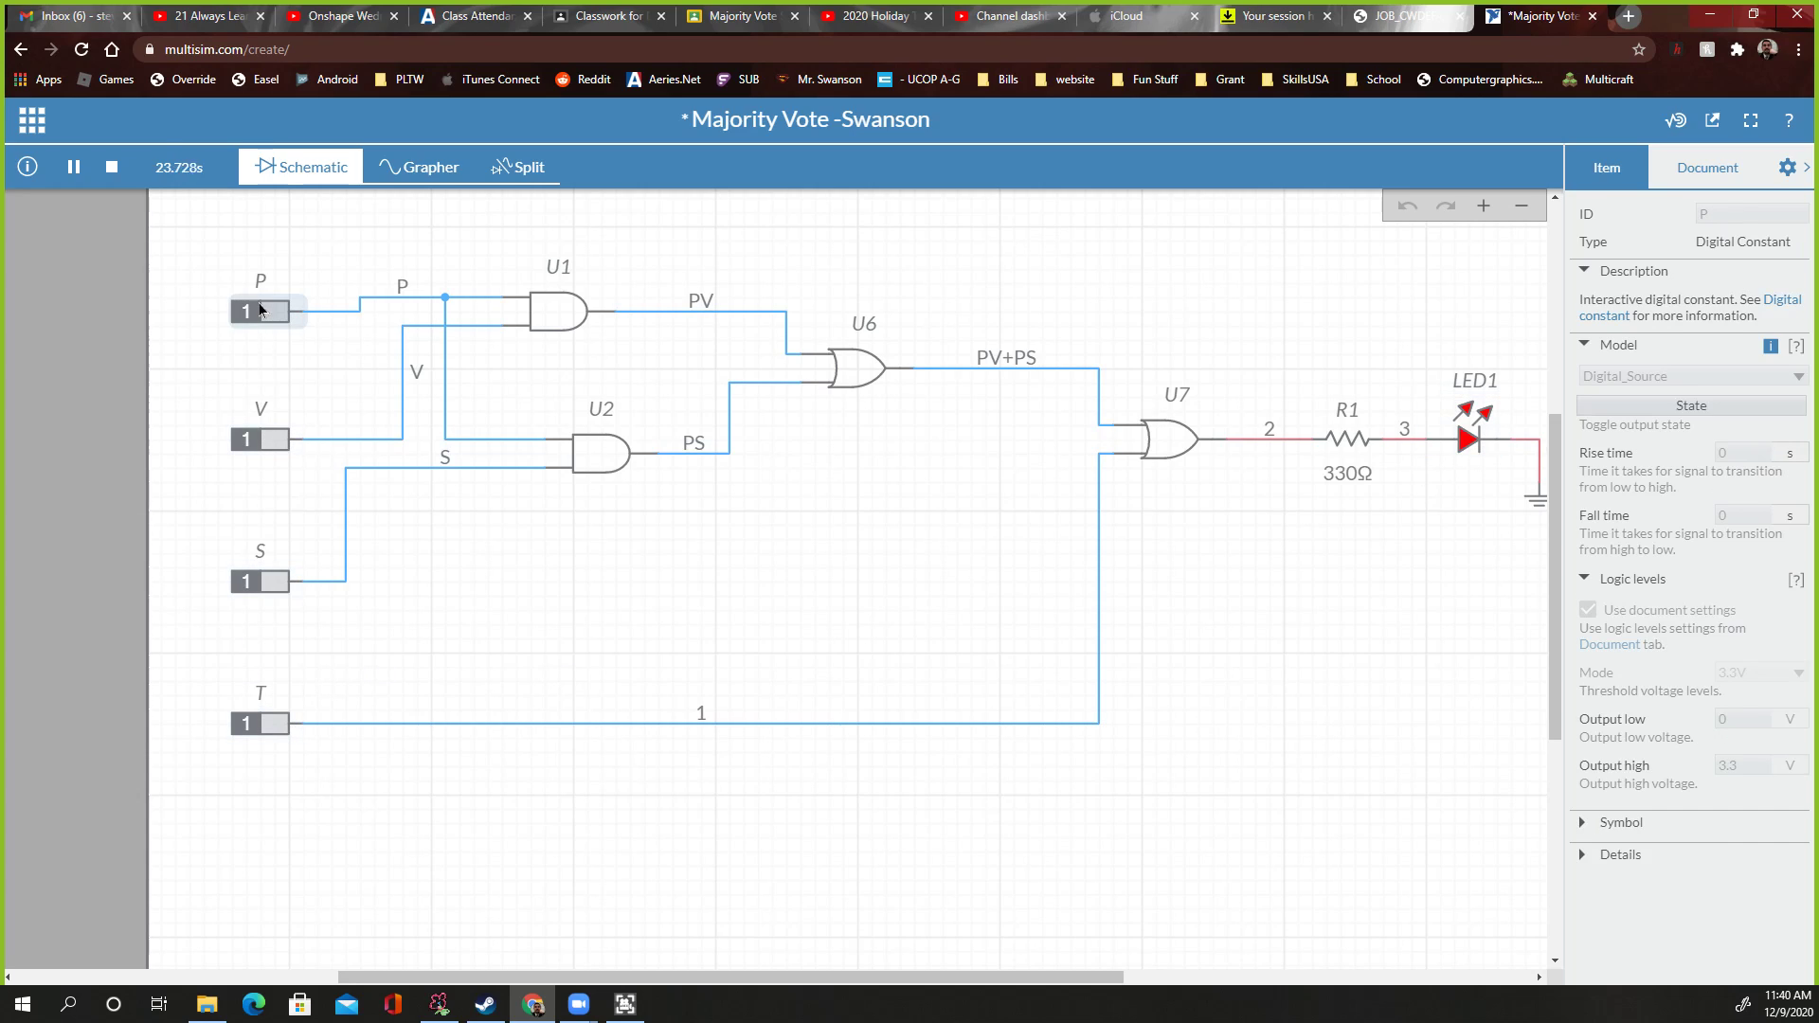
left_click(111, 165)
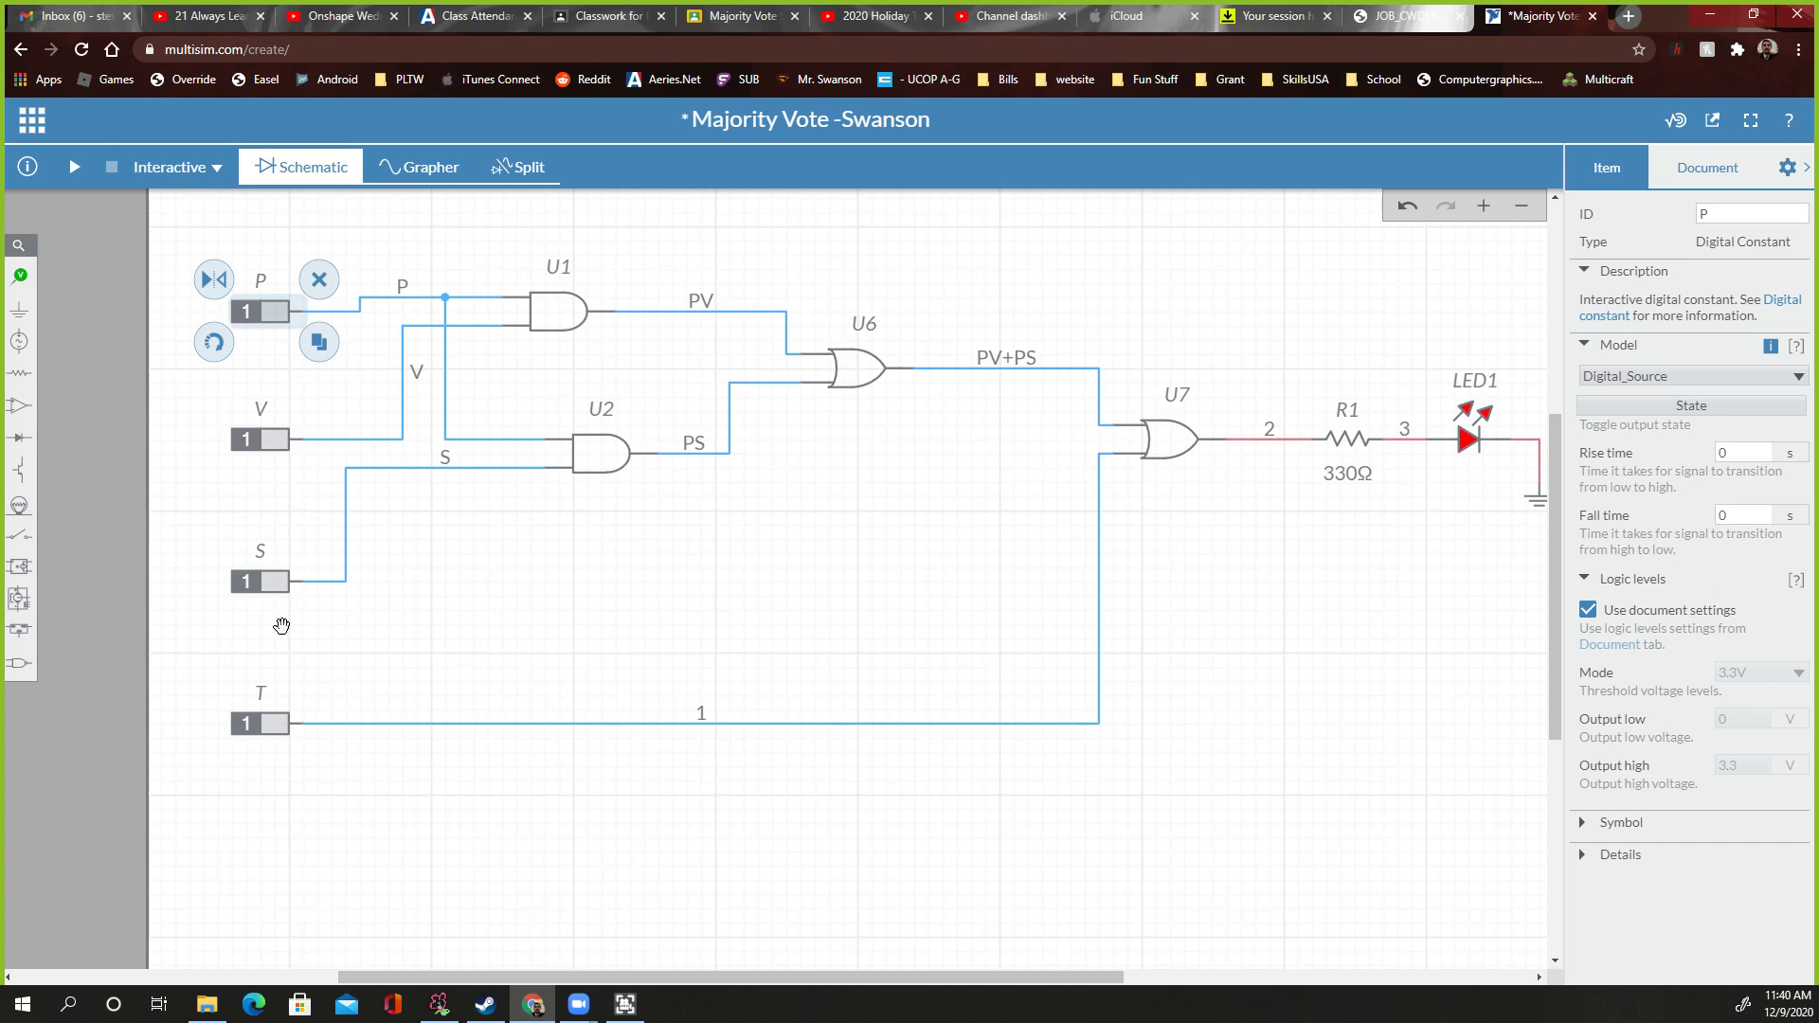